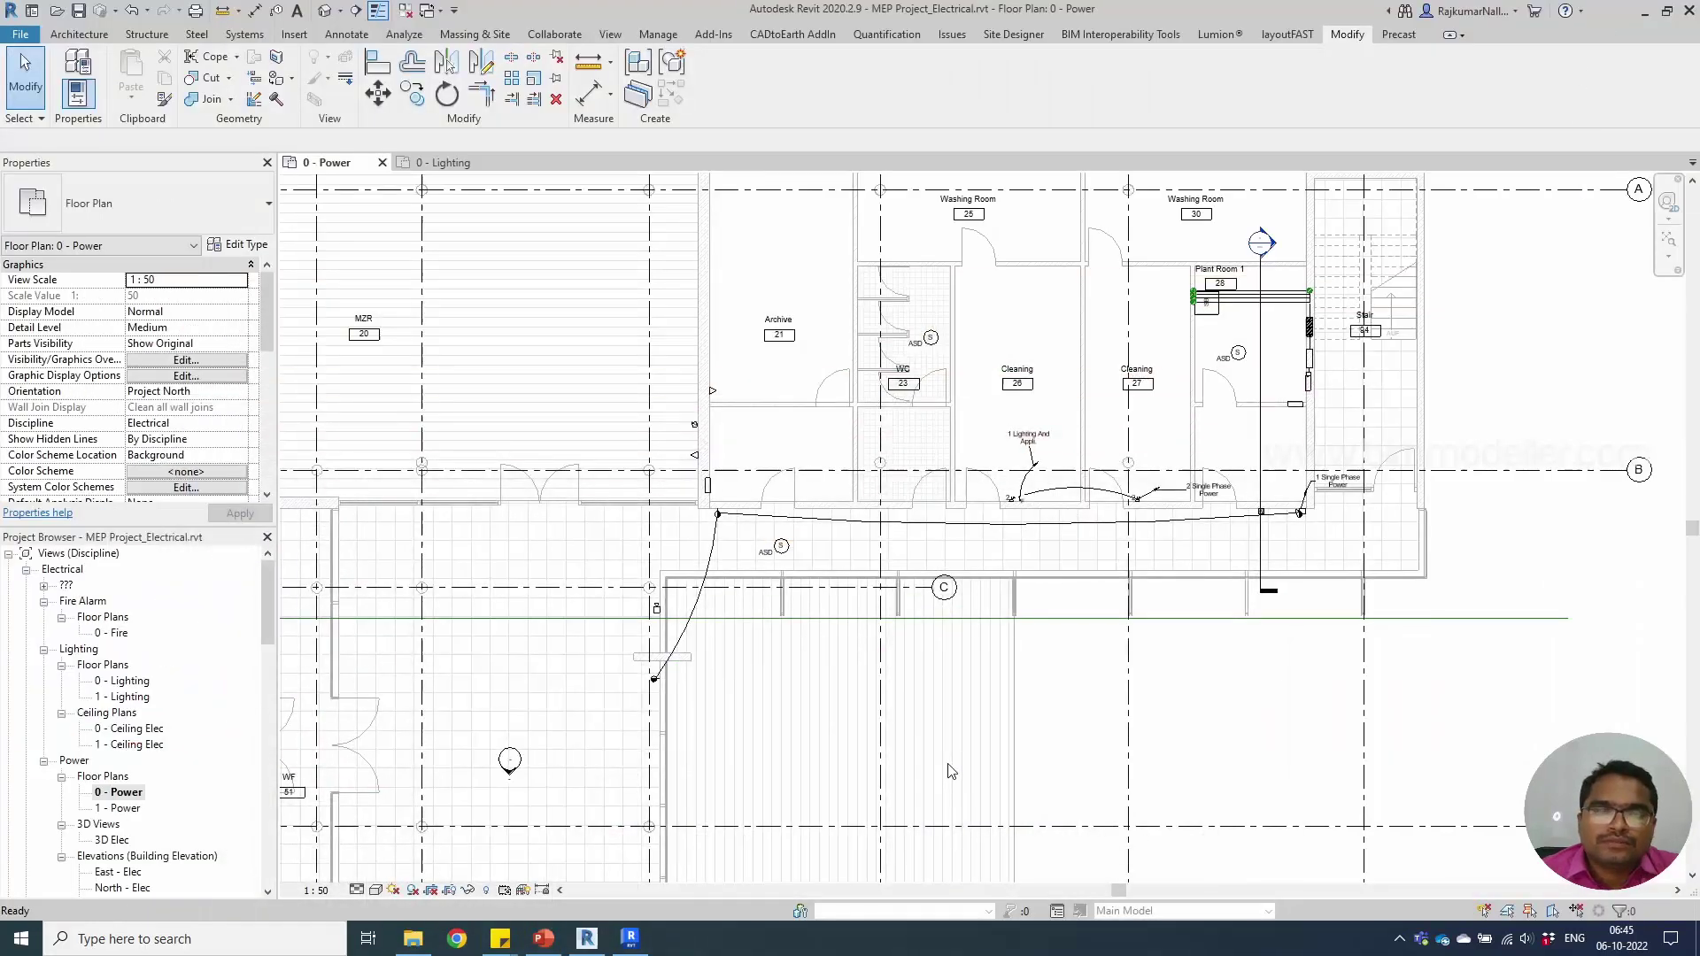
- Start placing a Security device of type M_Security Alarm 102 mmx152 mm, skipping the save reminder
scroll(853, 619, "down", 2)
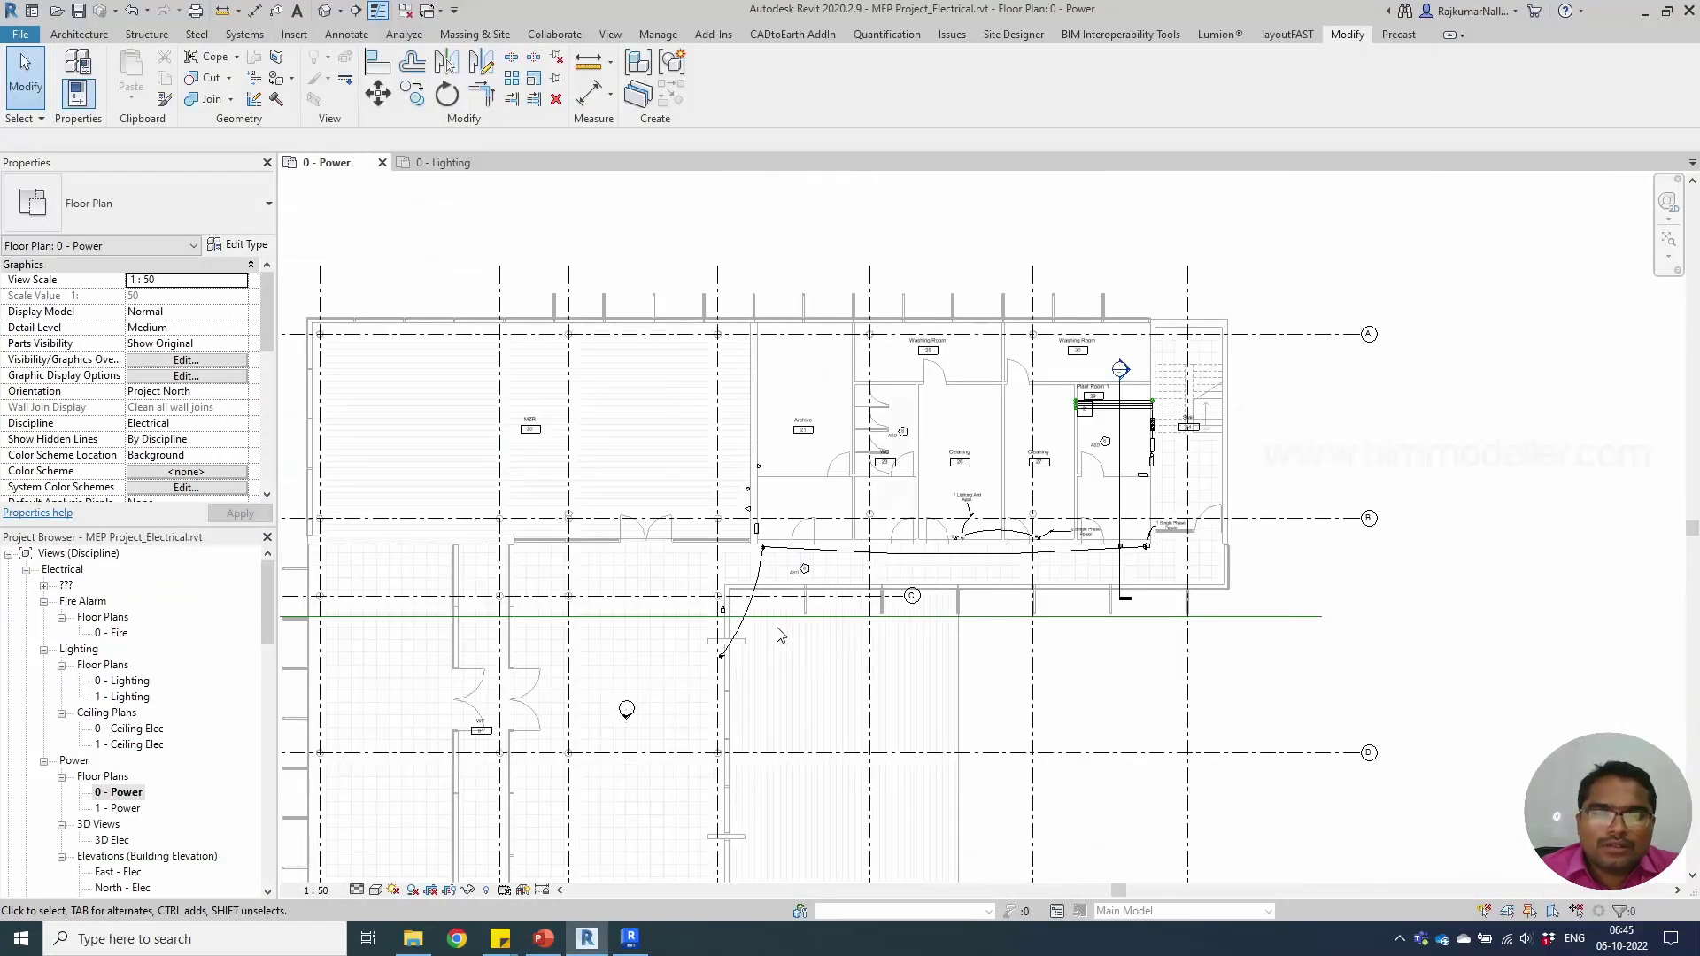
middle_click_drag(779, 677, 896, 620)
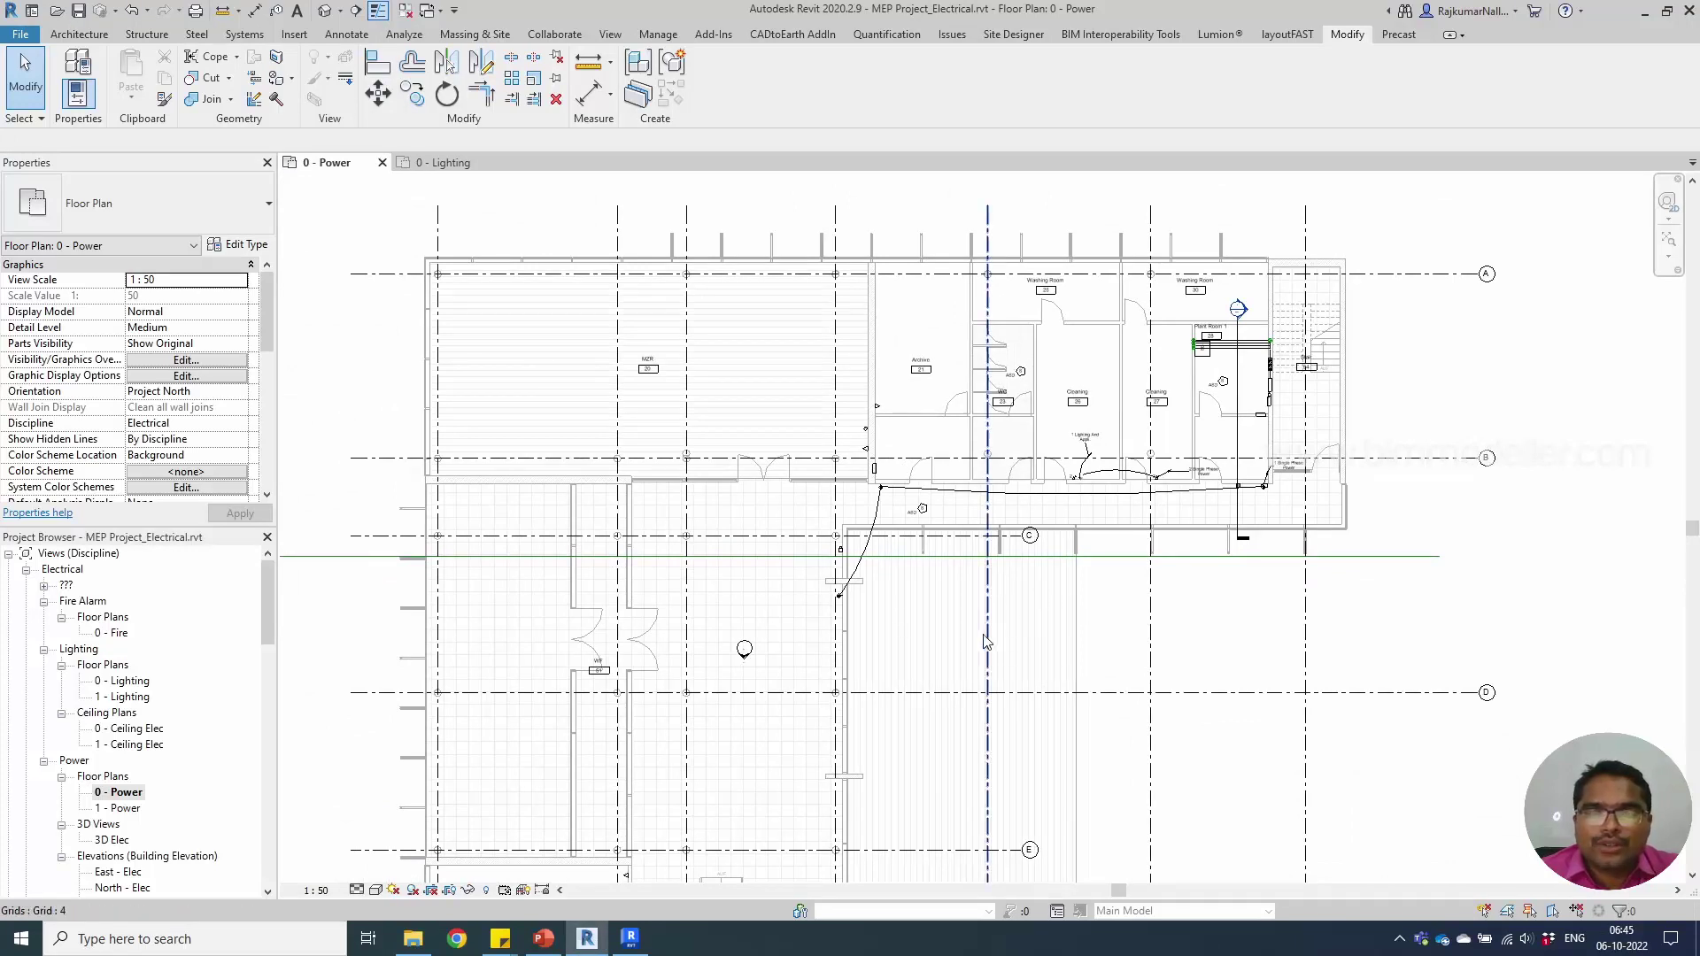
scroll(958, 651, "up", 1)
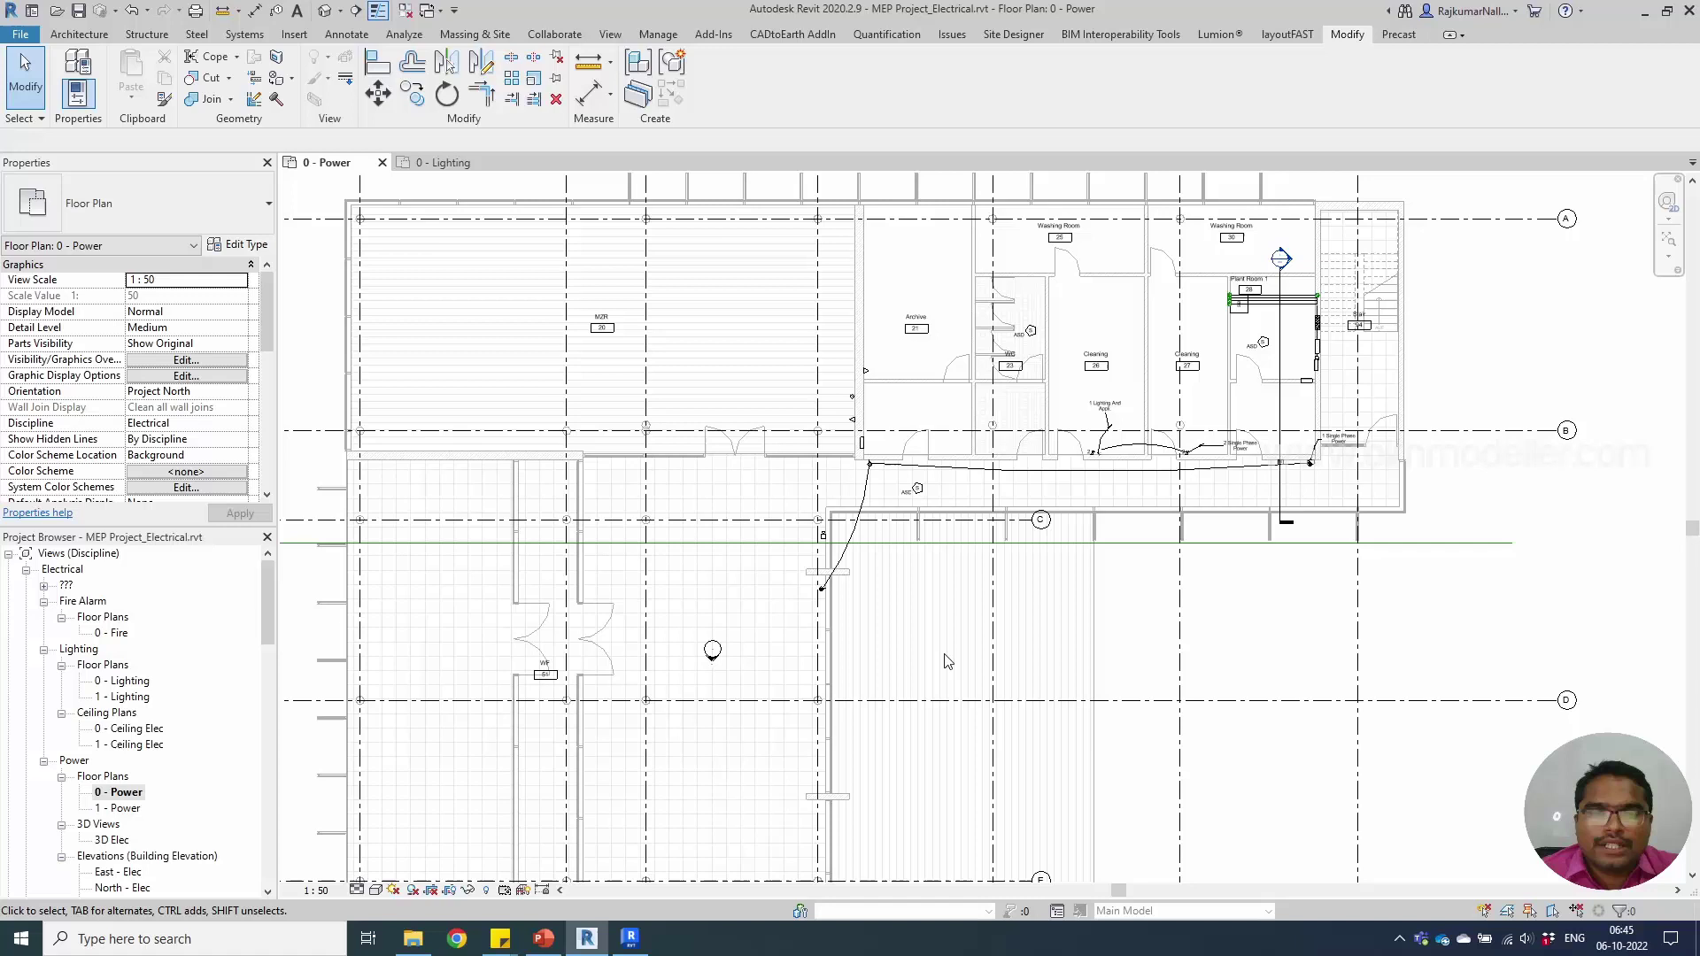
middle_click_drag(977, 616, 912, 677)
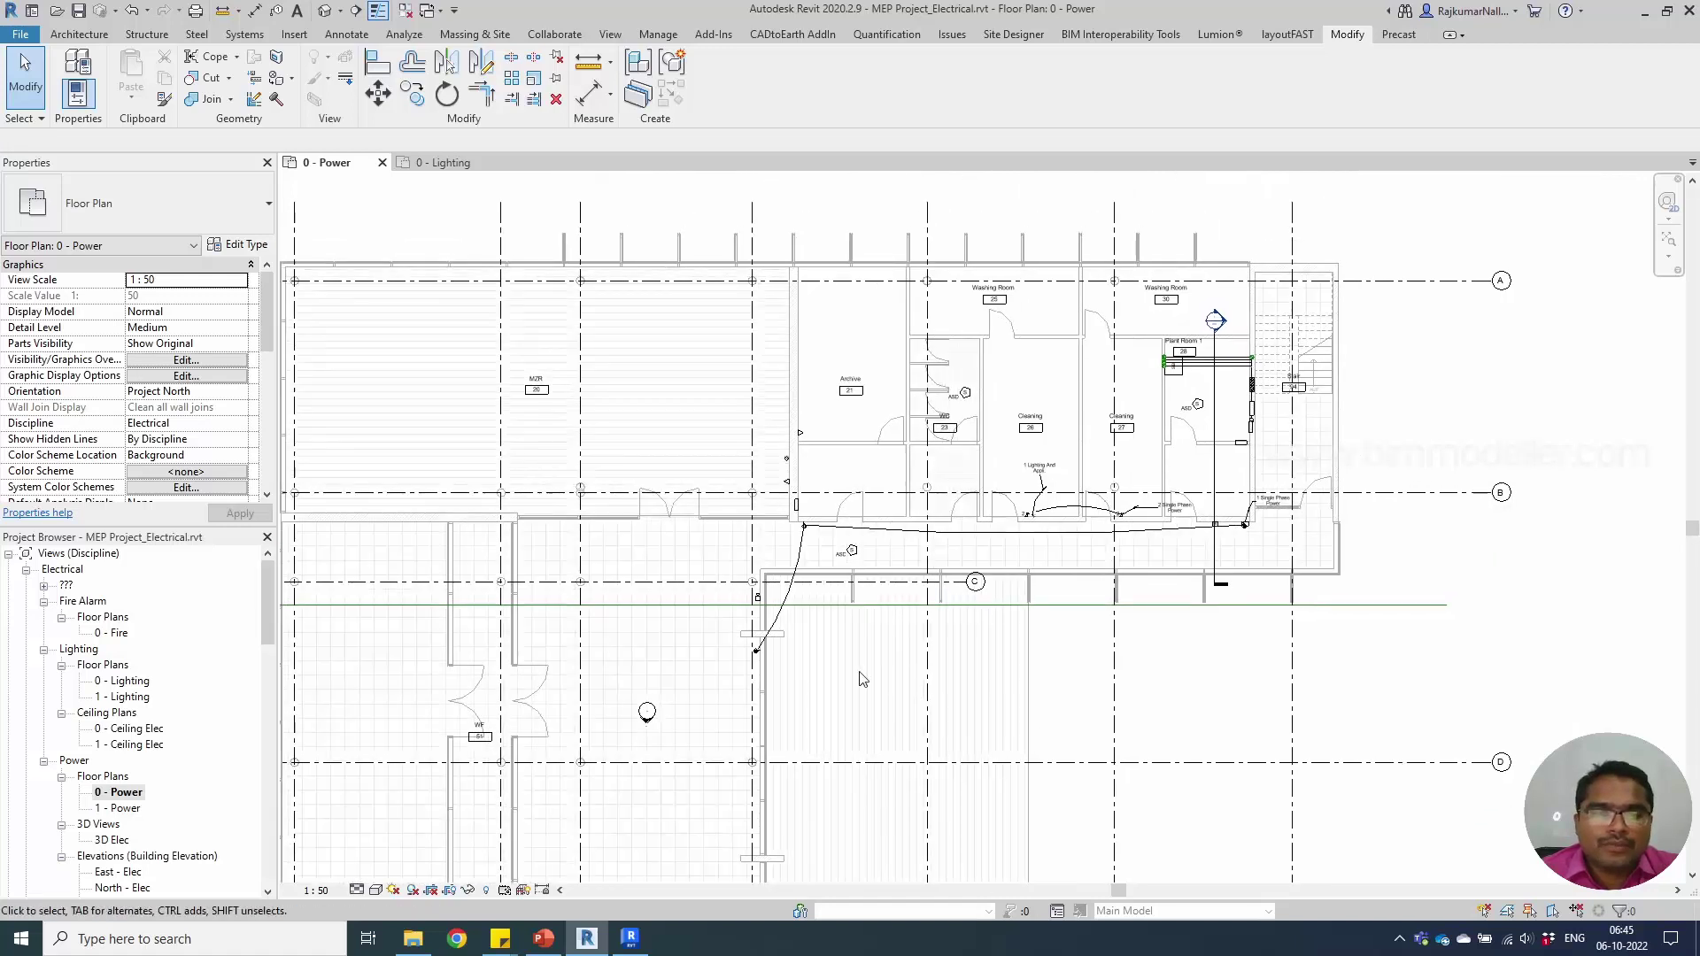
scroll(811, 692, "up", 1)
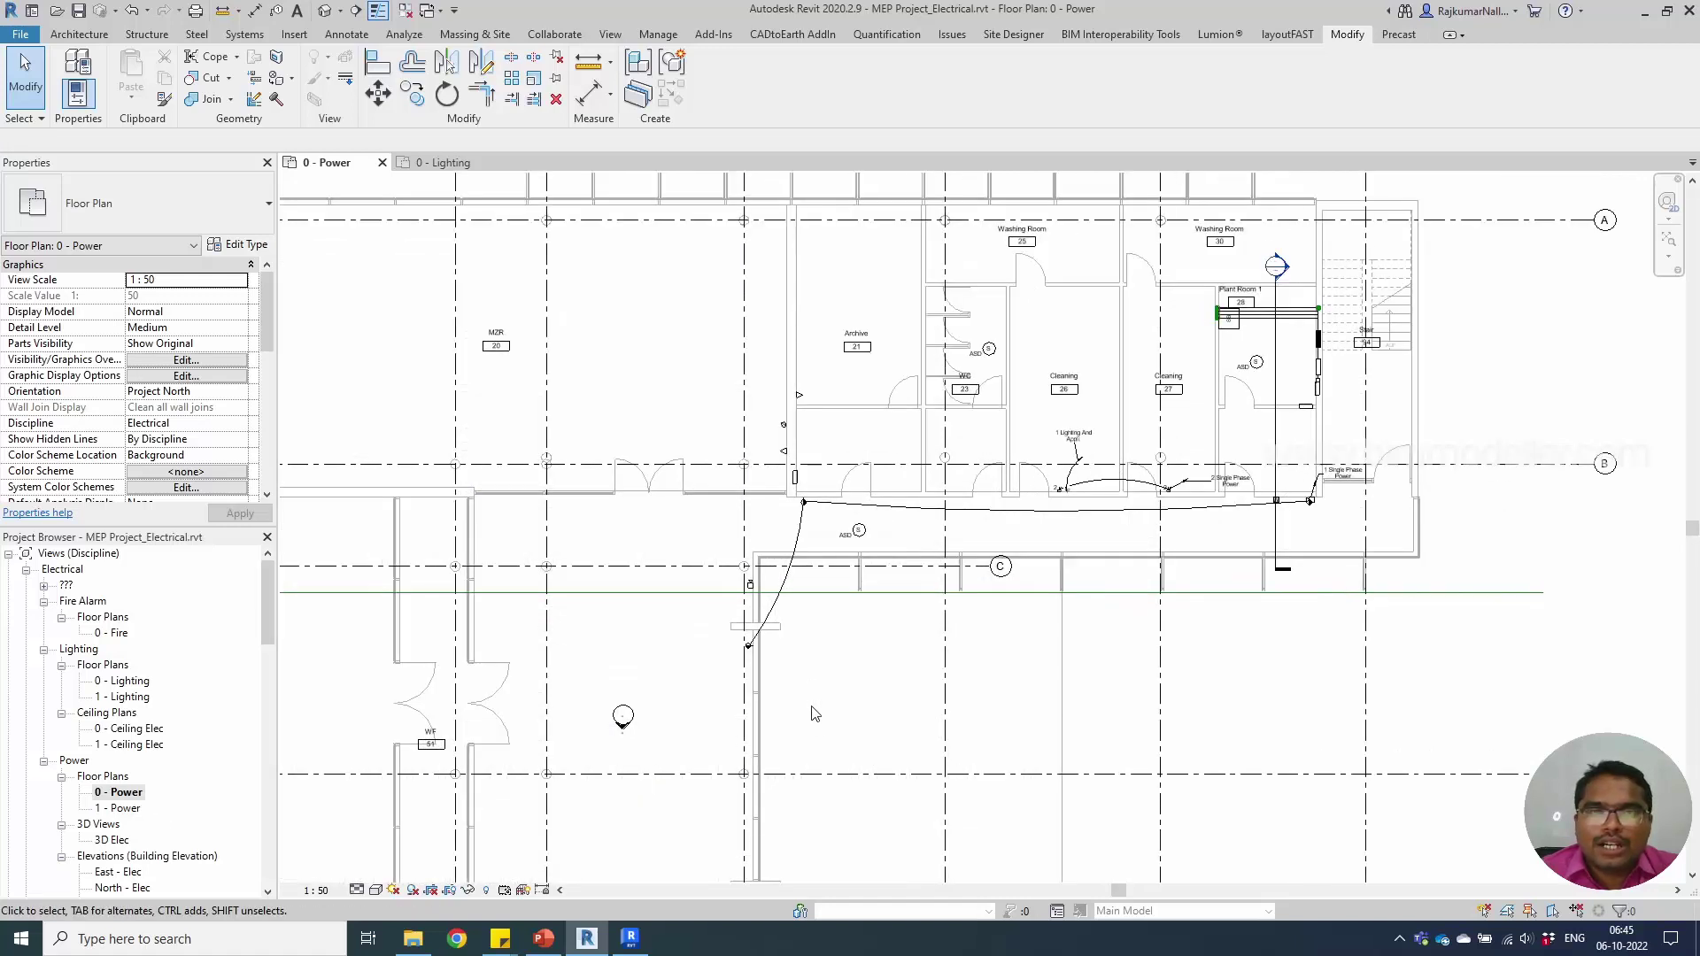
left_click(244, 34)
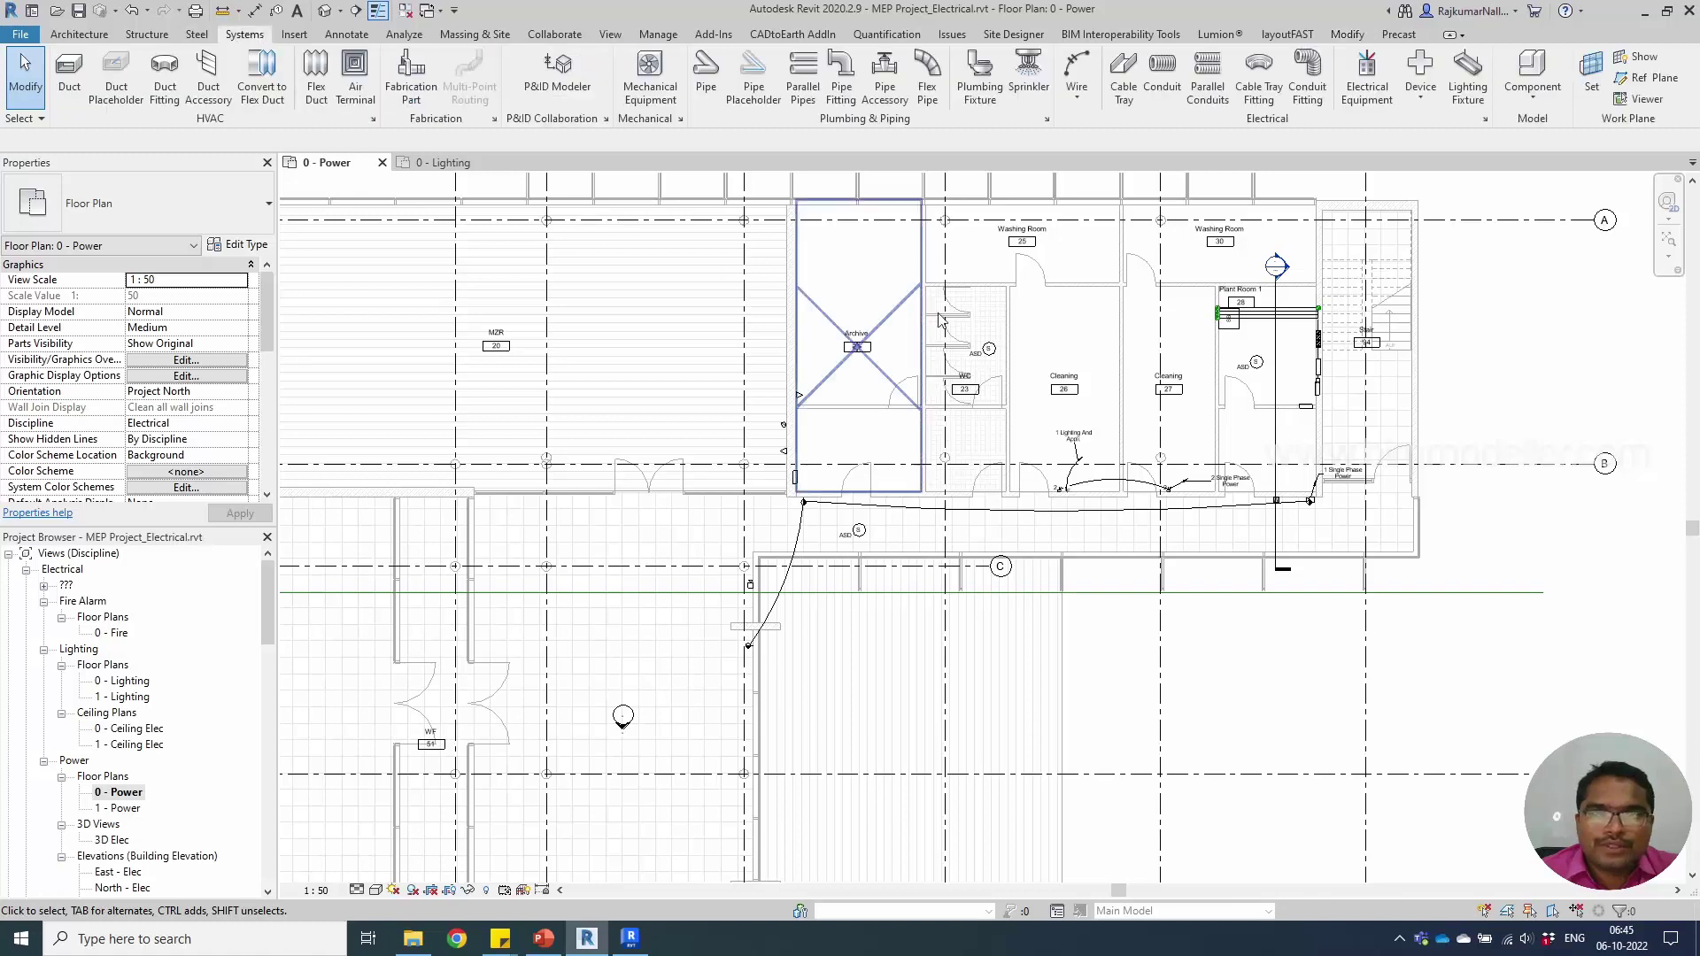
left_click(1420, 89)
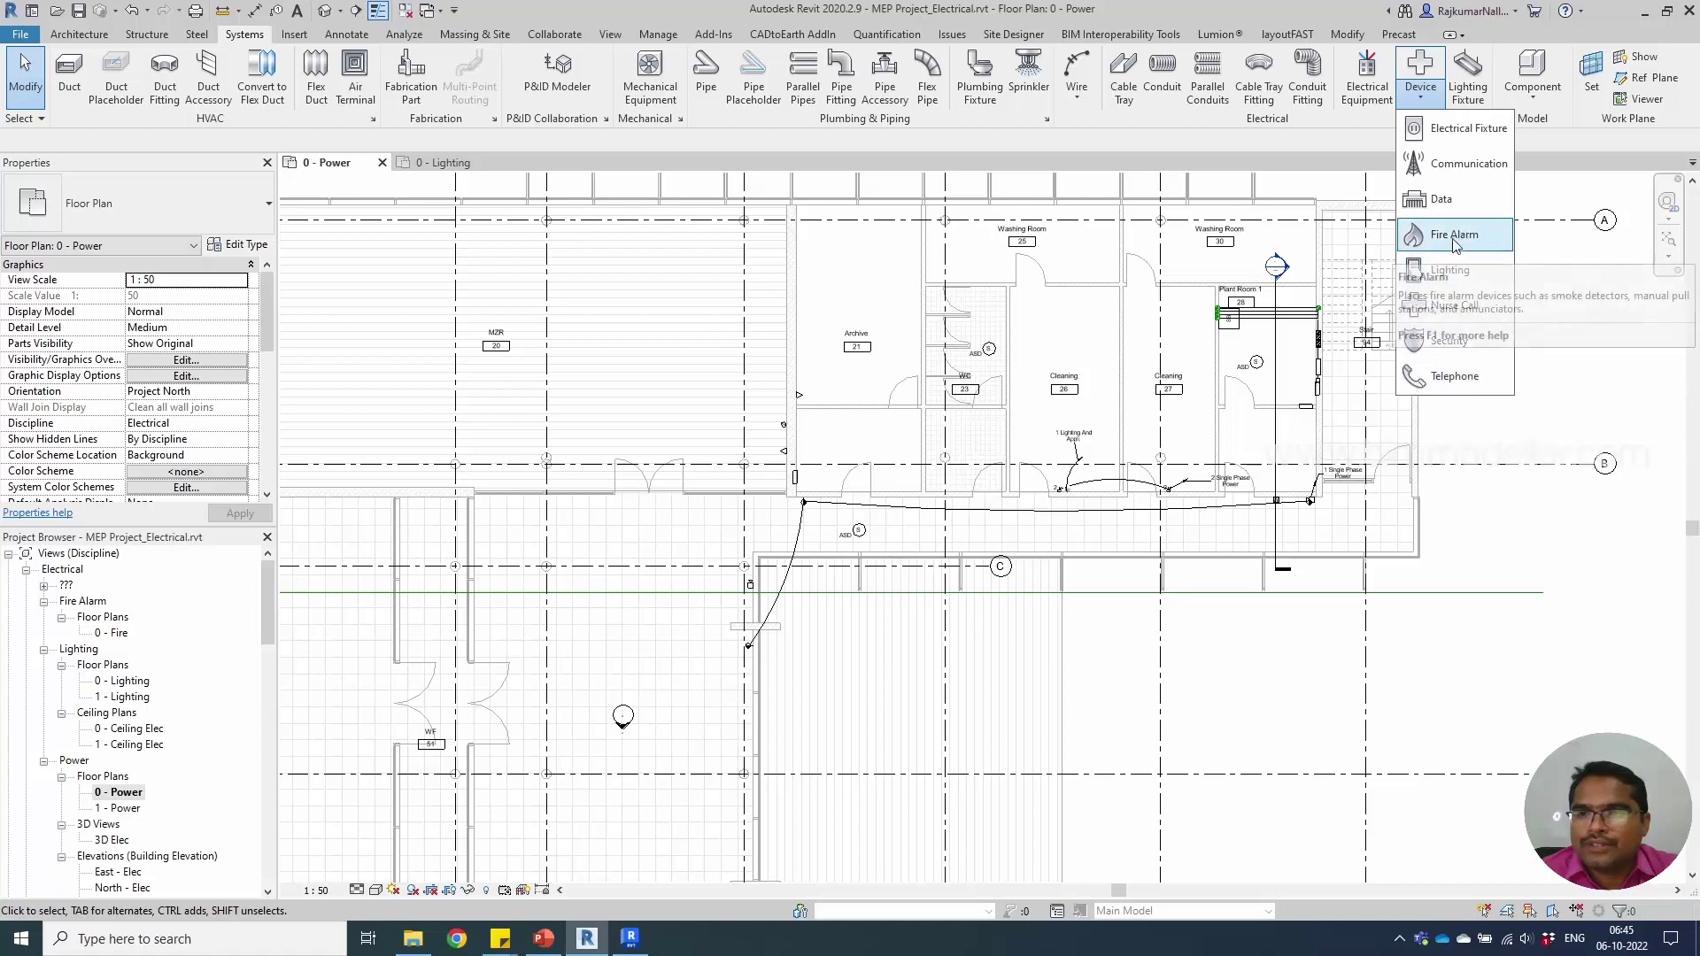
left_click(1427, 338)
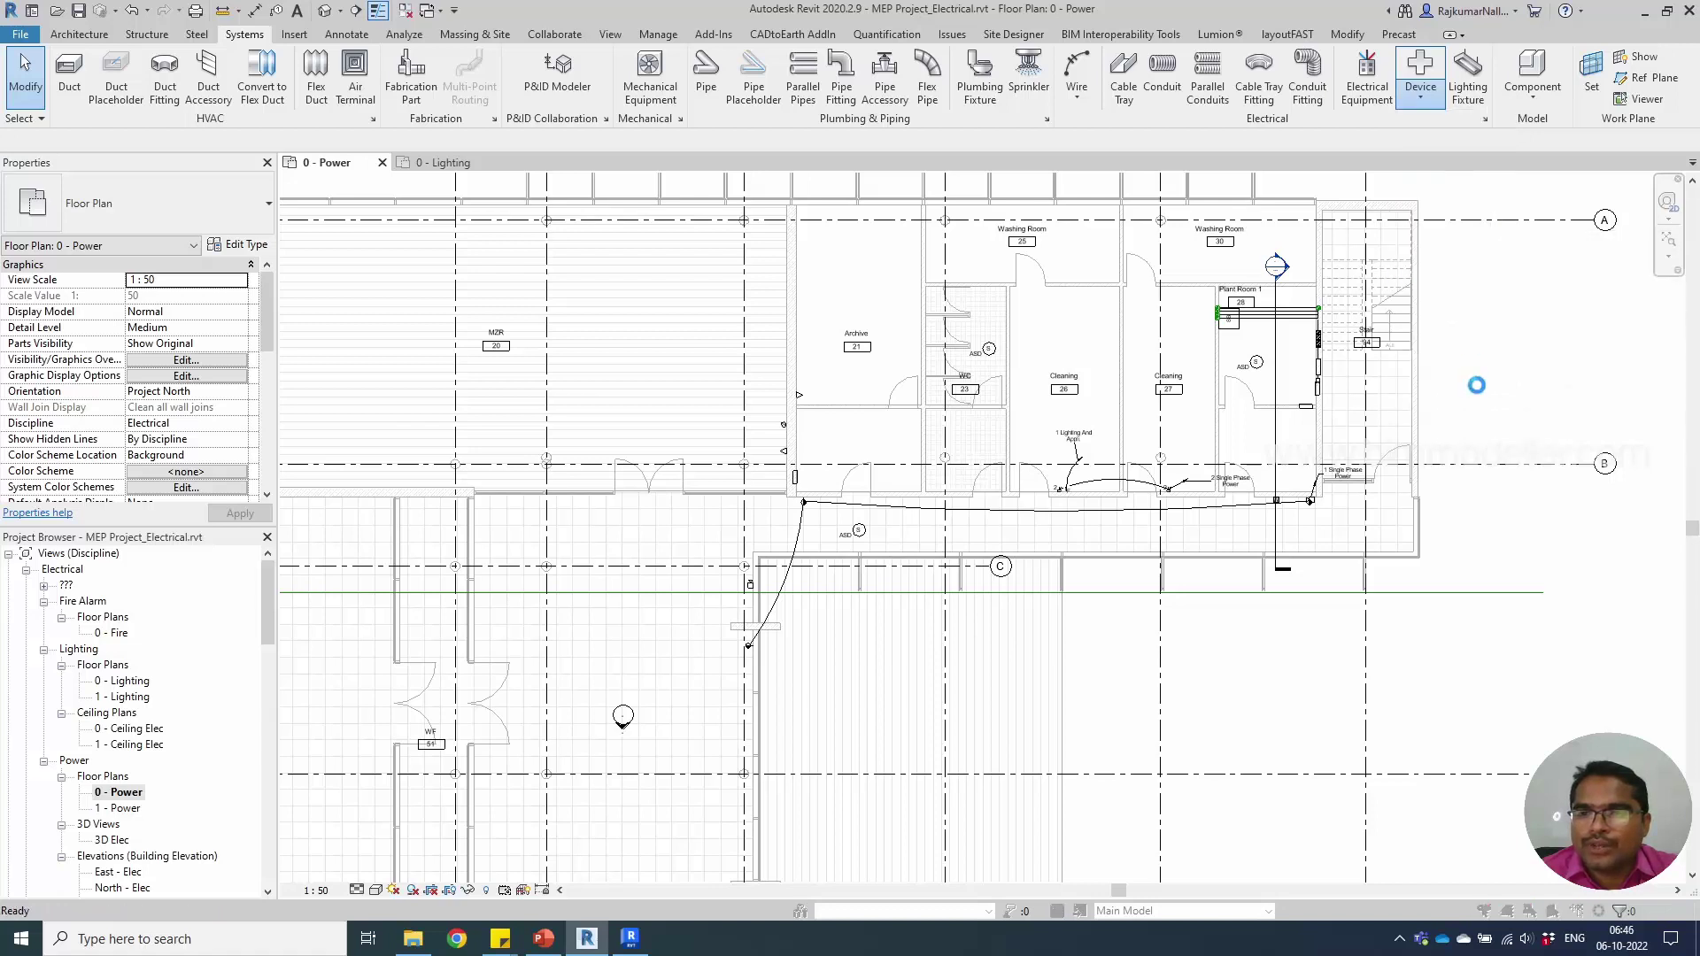
left_click(956, 537)
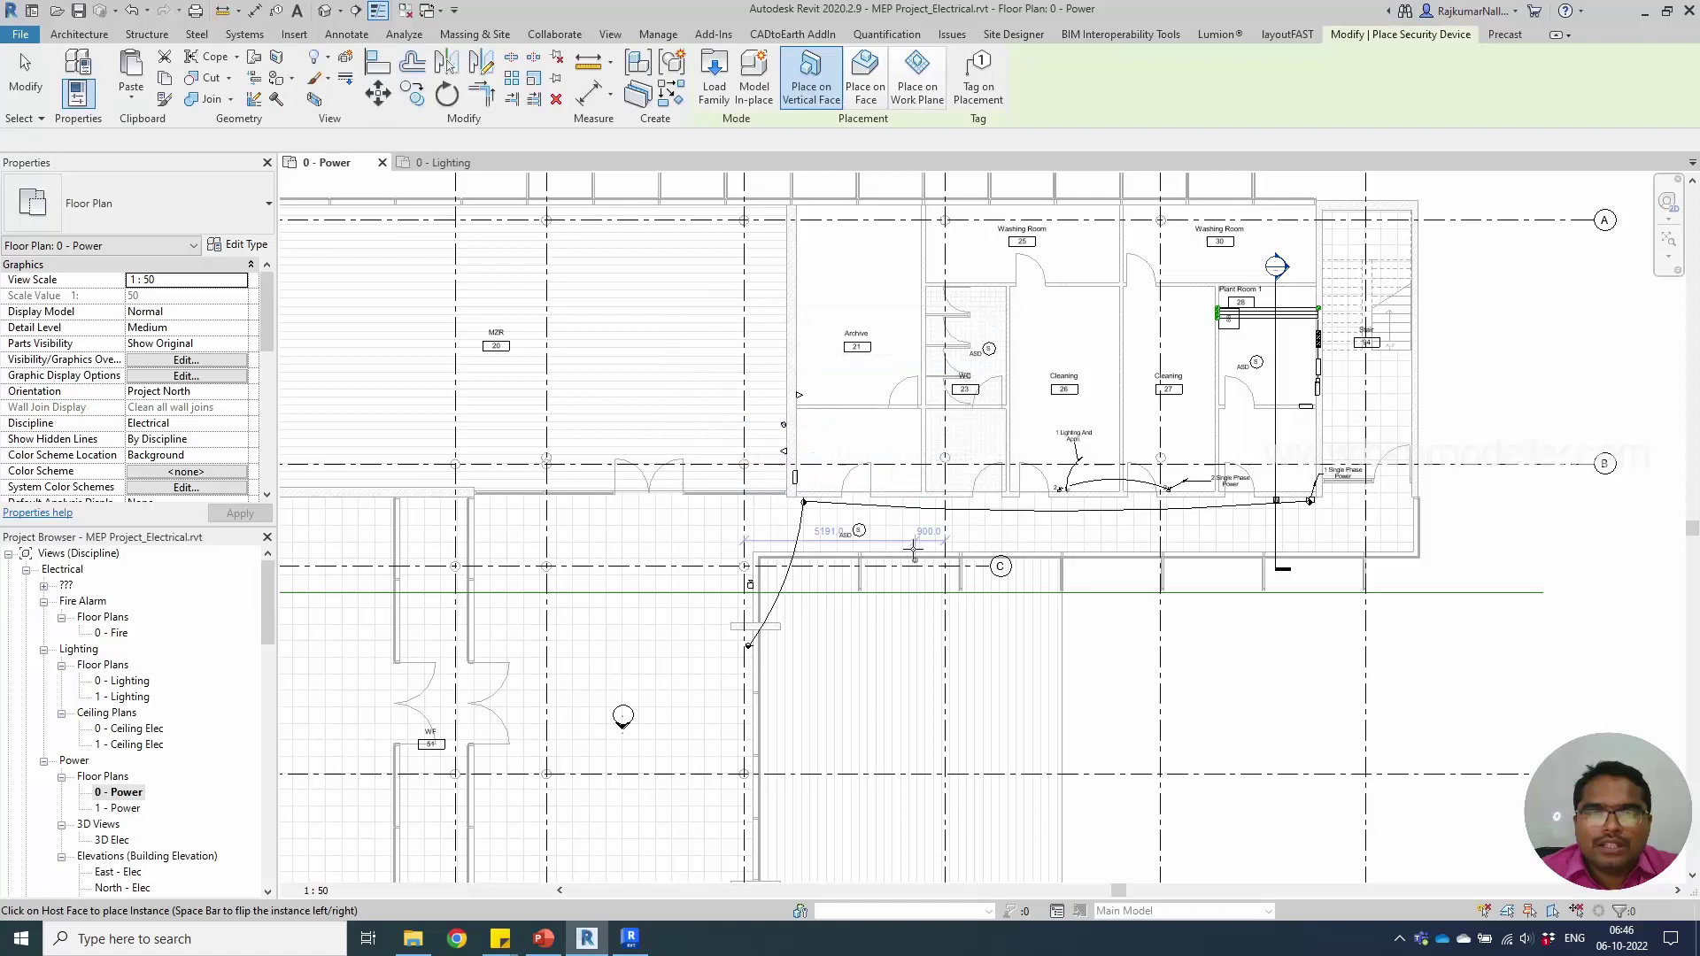
left_click(156, 228)
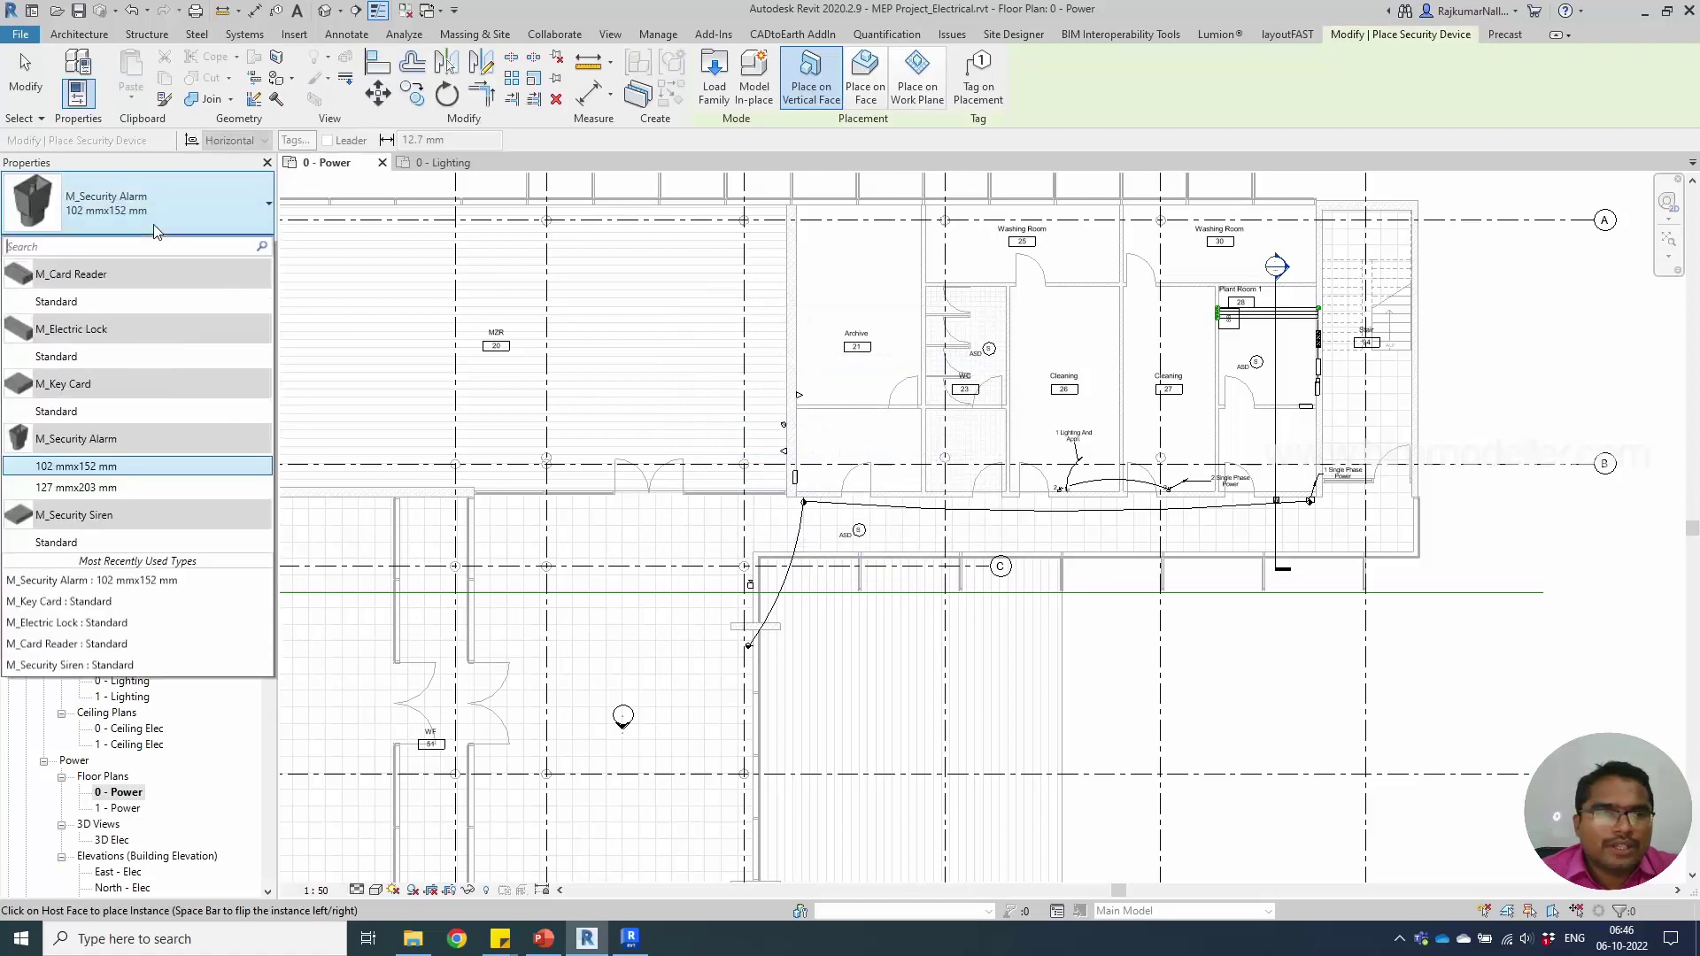
left_click(156, 228)
- Pan the plan toward the top-right rooms to find the alarm's placement wall
scroll(944, 375, "down", 2)
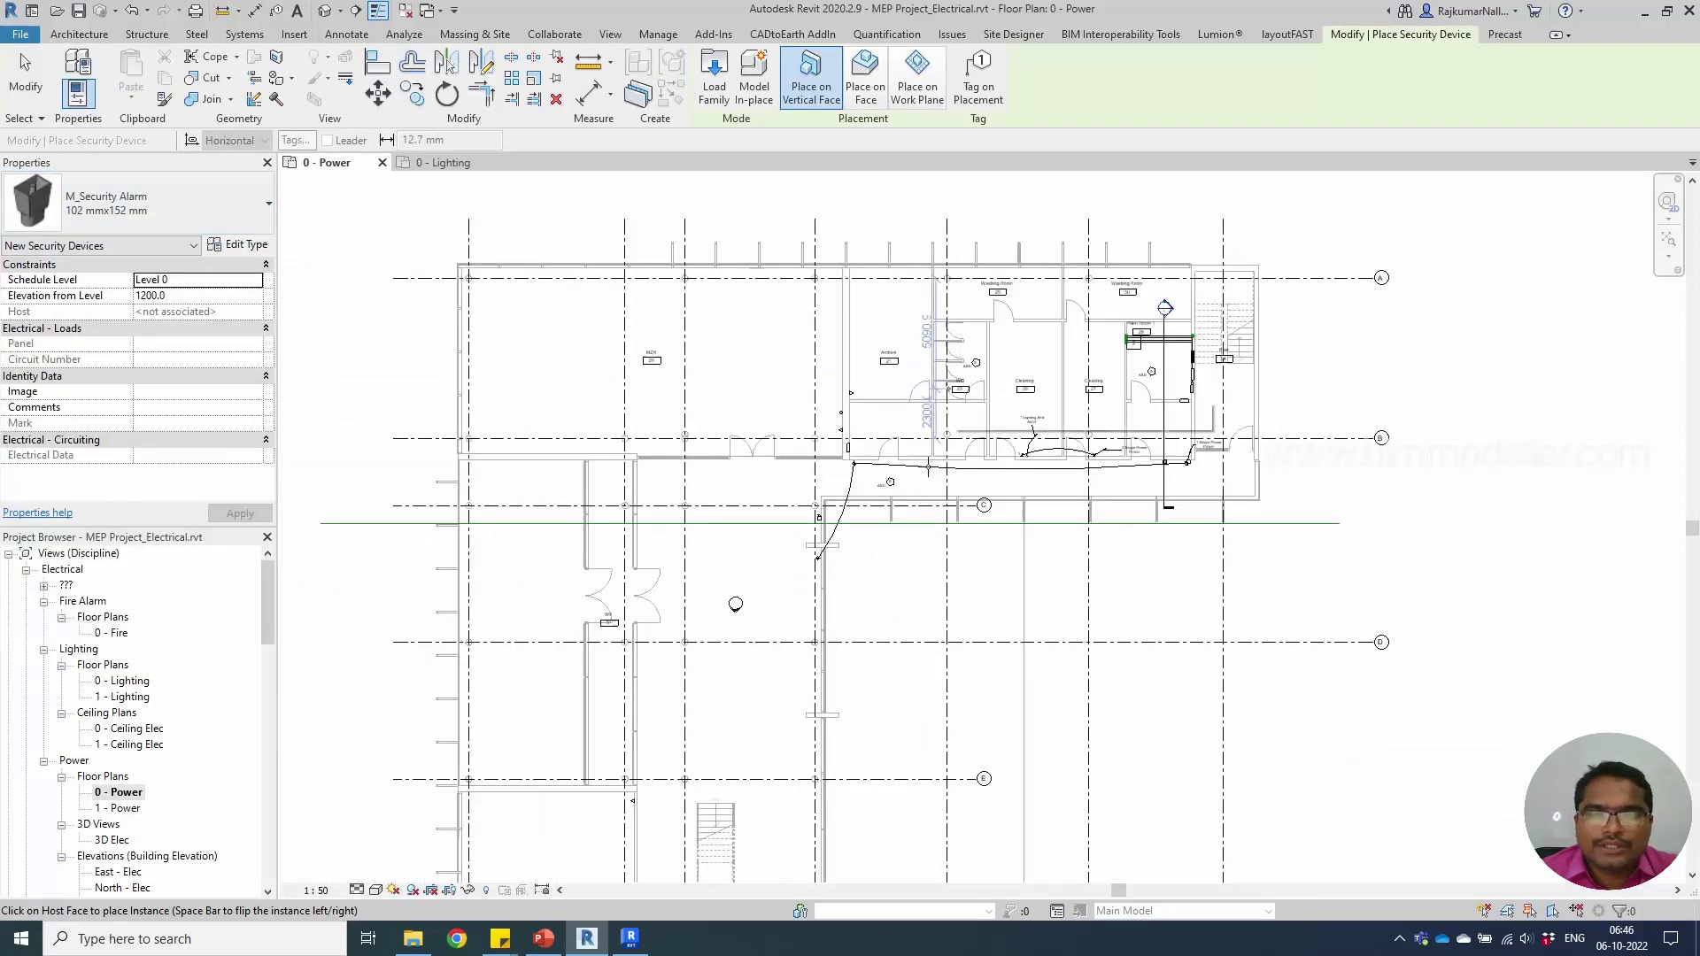
middle_click_drag(827, 571, 888, 334)
scroll(885, 553, "up", 3)
scroll(888, 334, "down", 2)
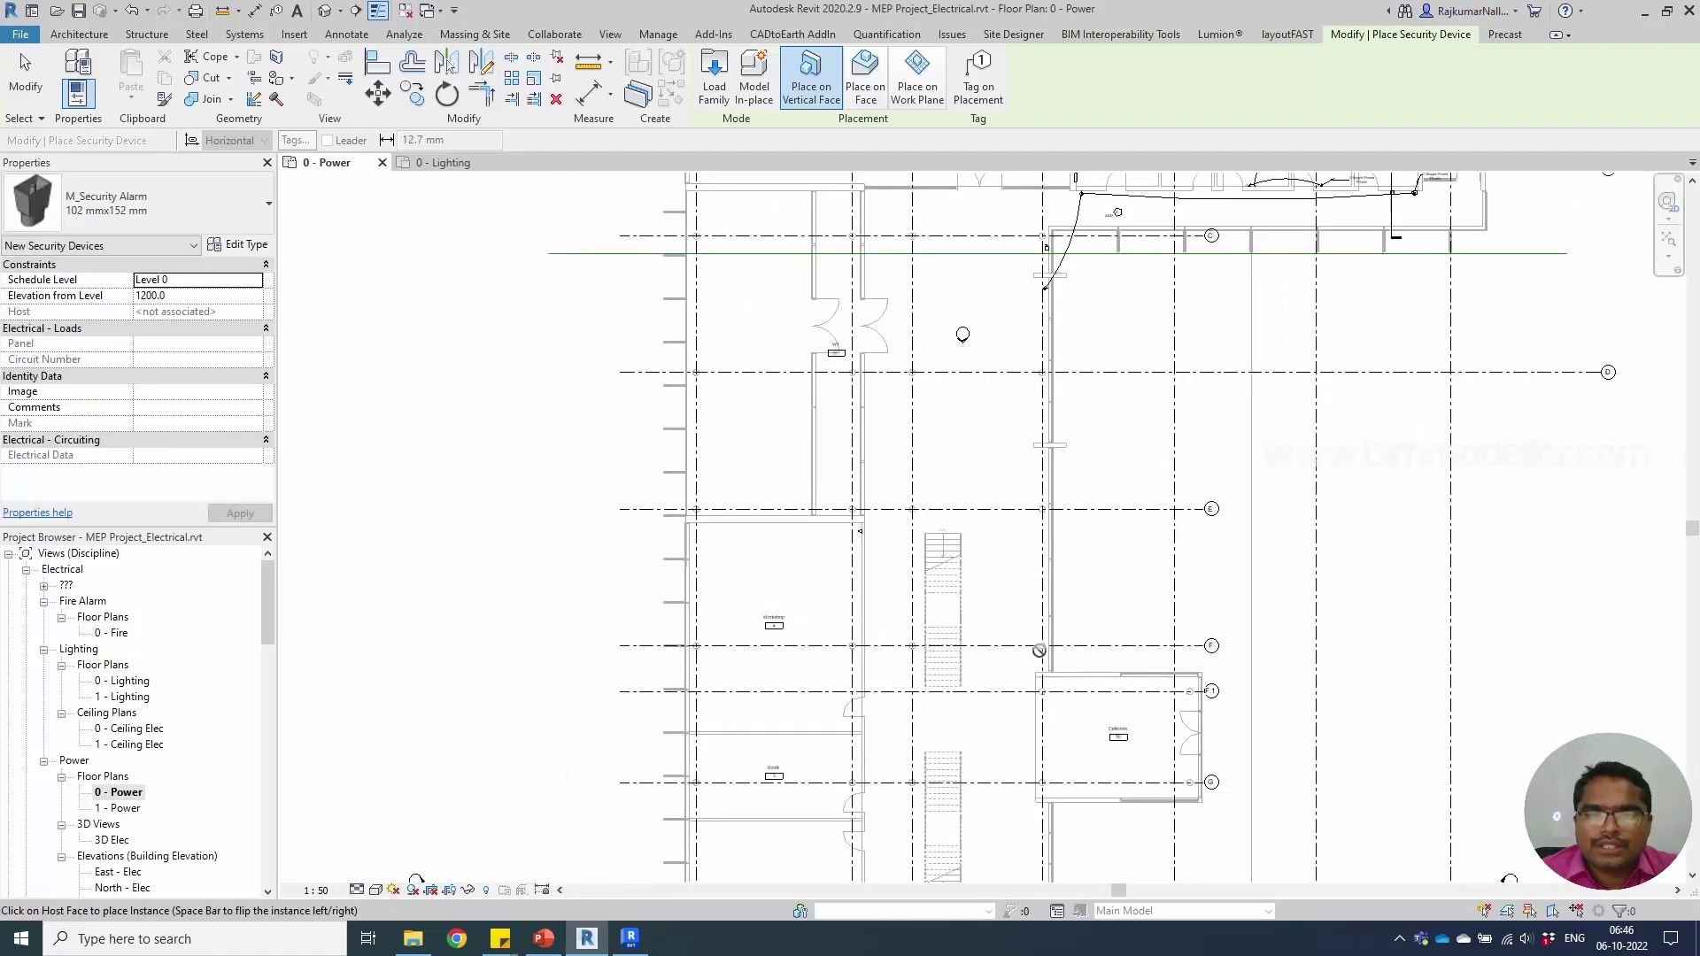
middle_click_drag(1050, 709, 778, 489)
scroll(1292, 344, "up", 8)
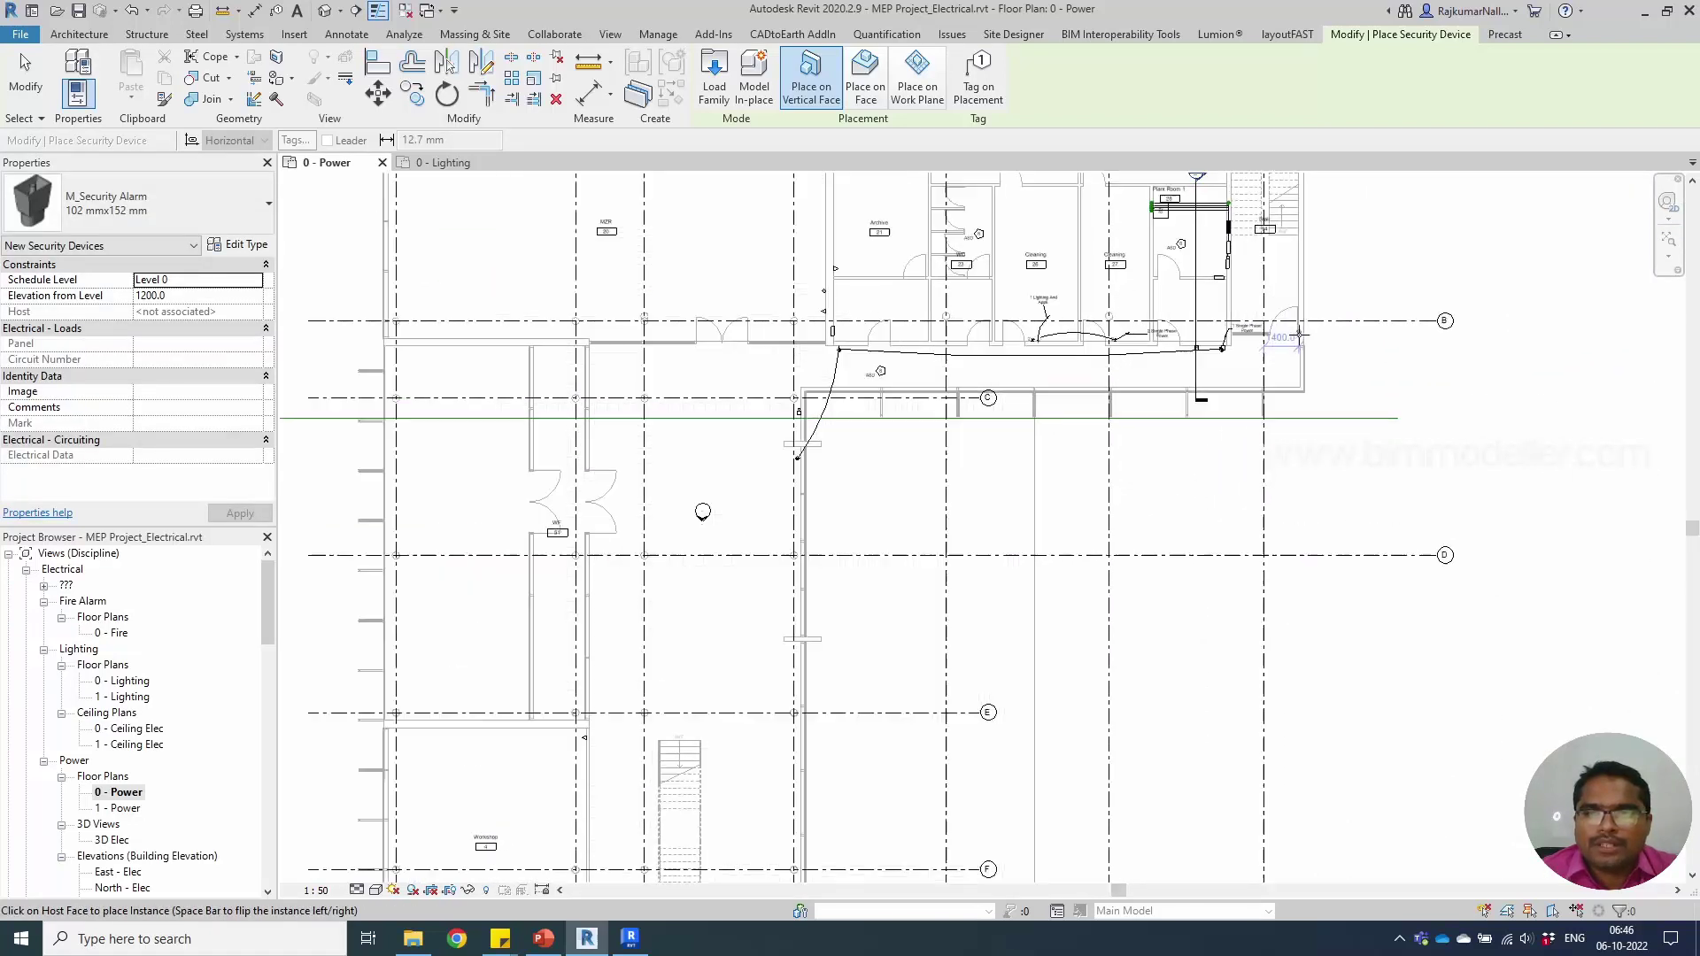
scroll(1293, 344, "up", 3)
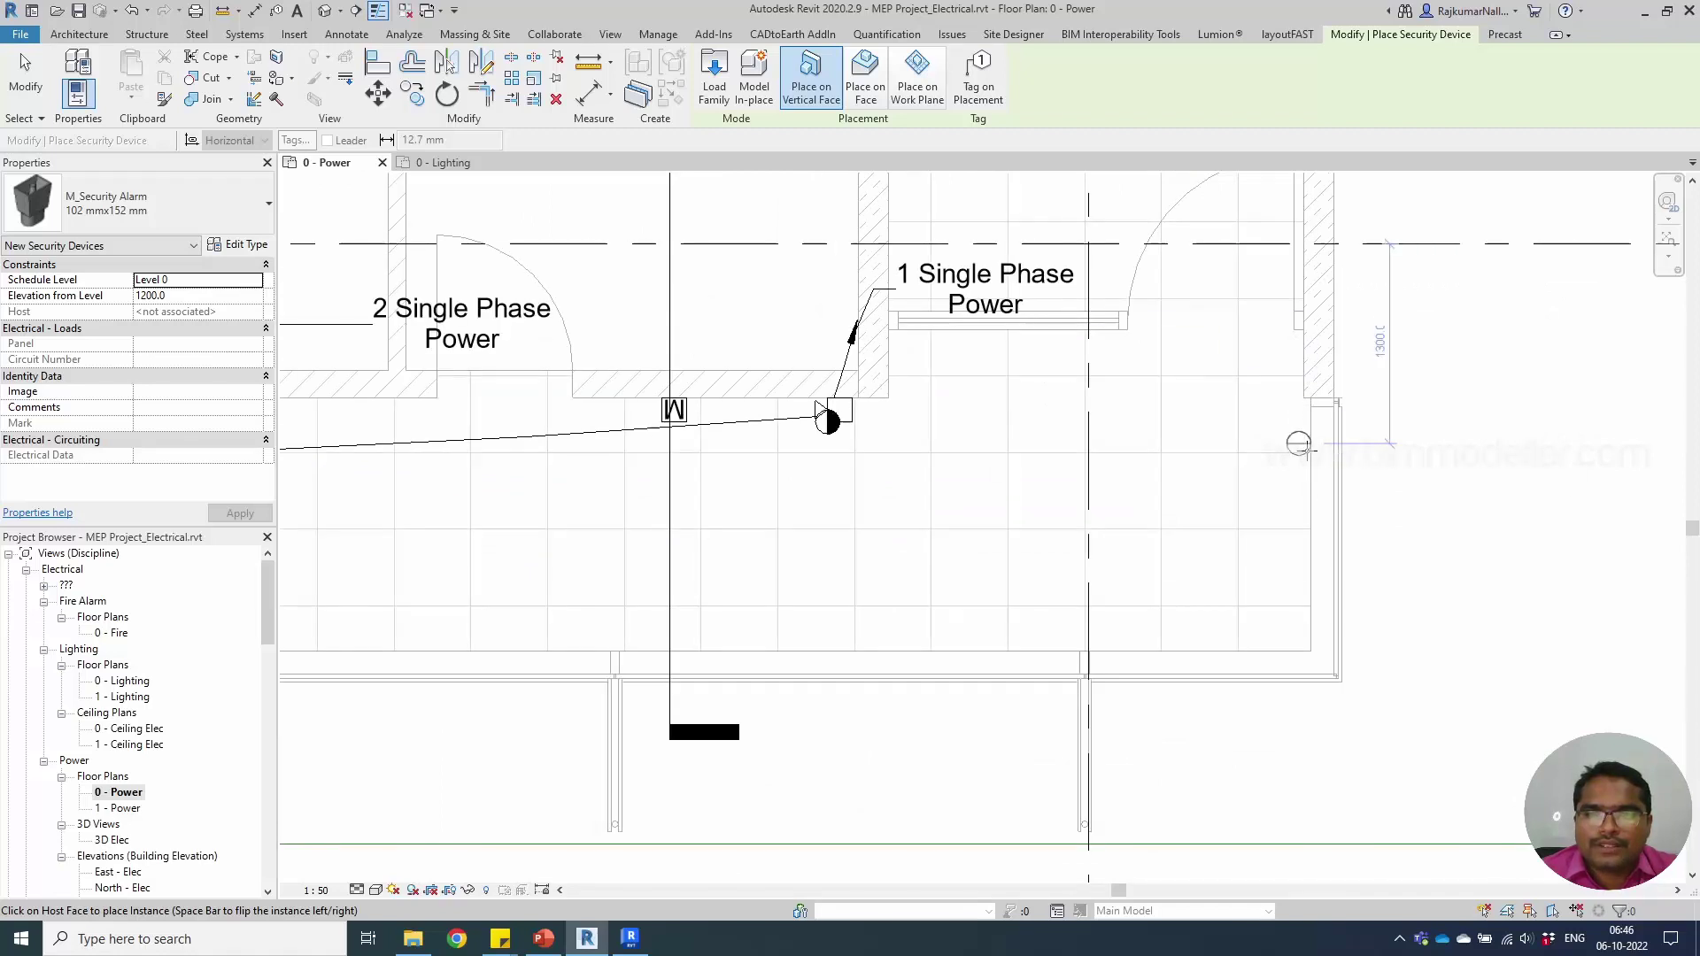
- Place the alarm on the right-hand wall, then an M_Card Reader Standard beside the door
left_click(1298, 442)
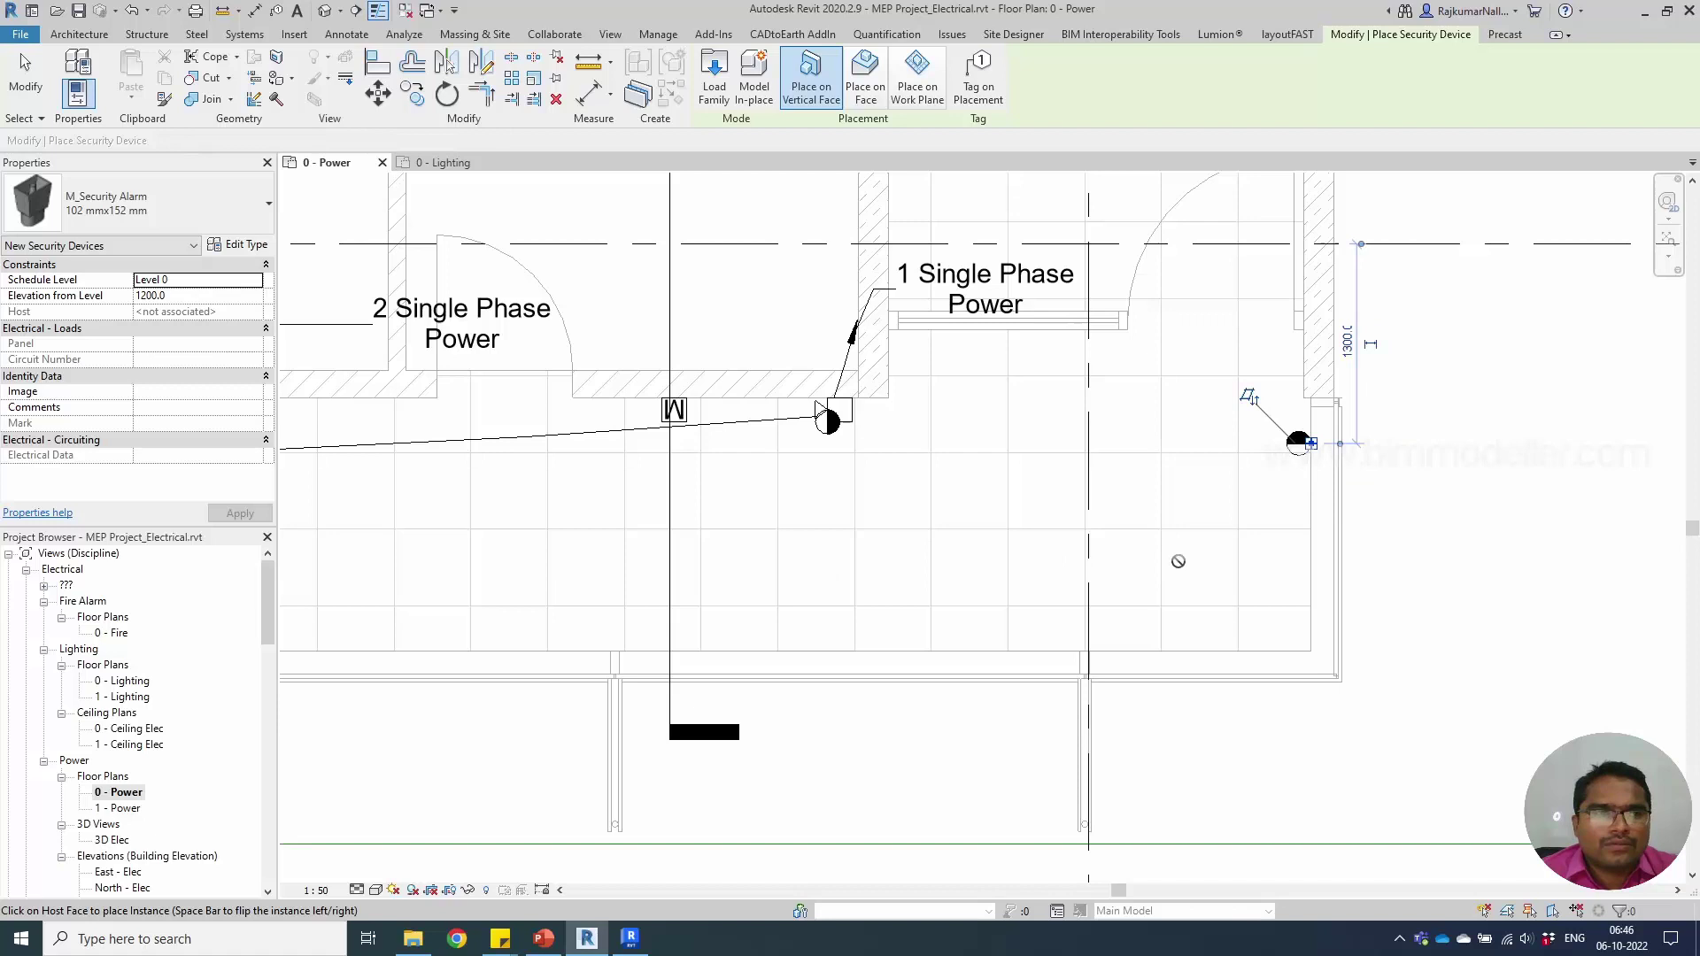
left_click(177, 212)
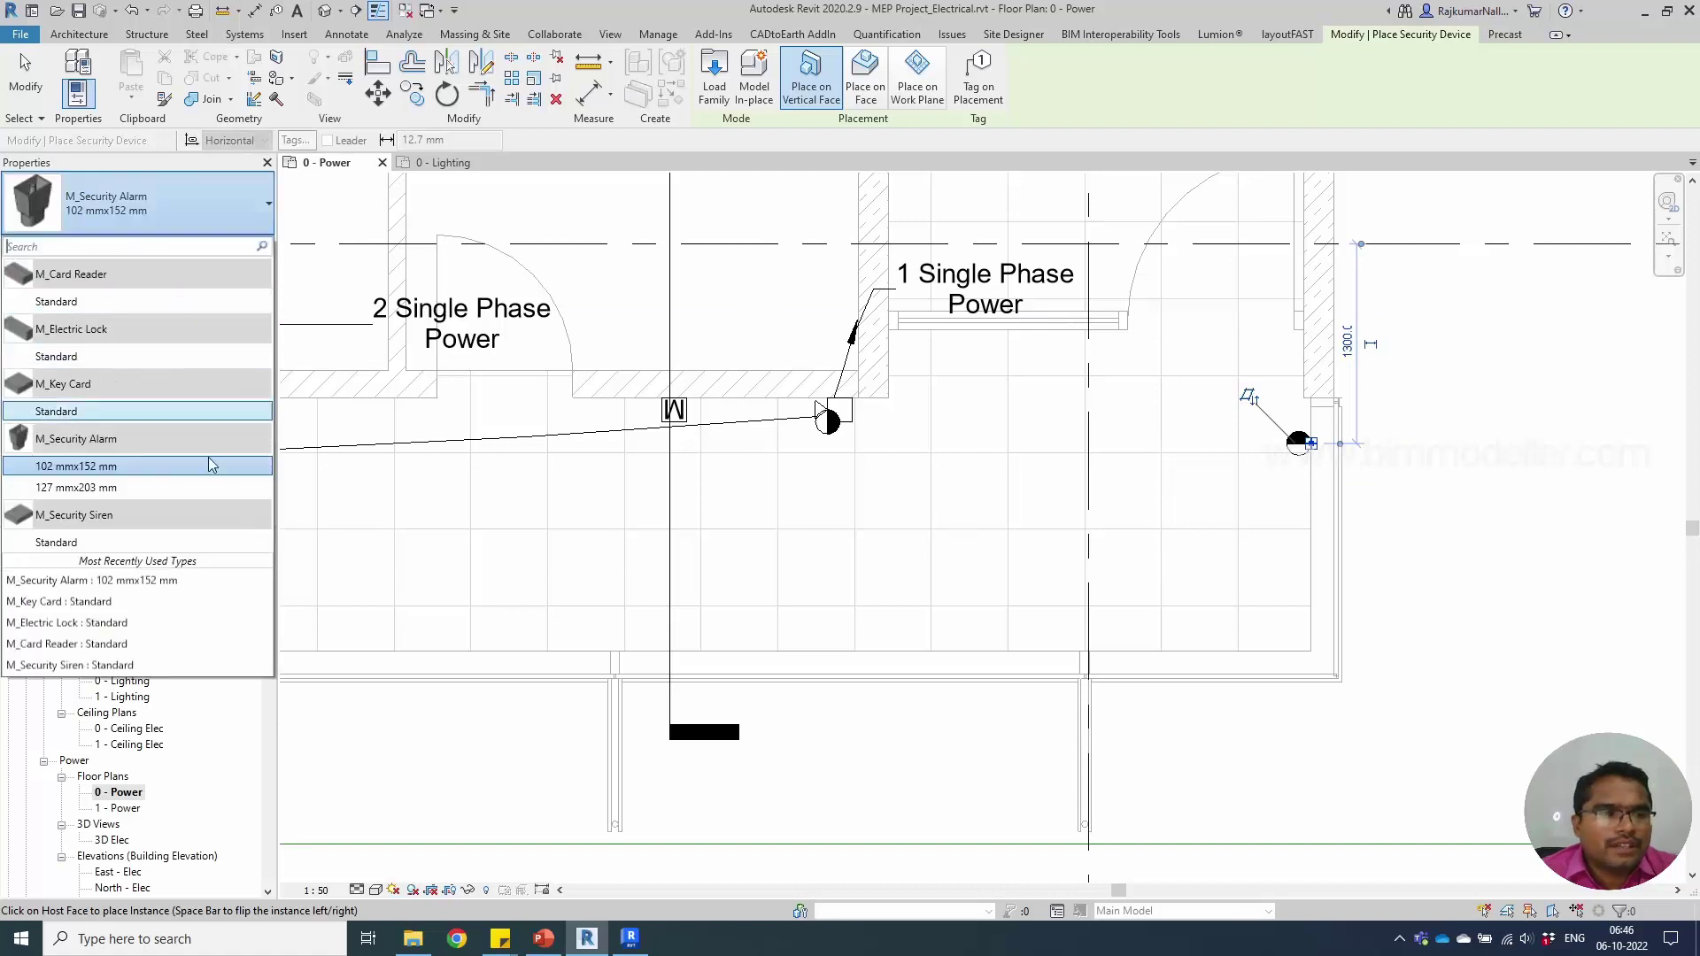
left_click(133, 301)
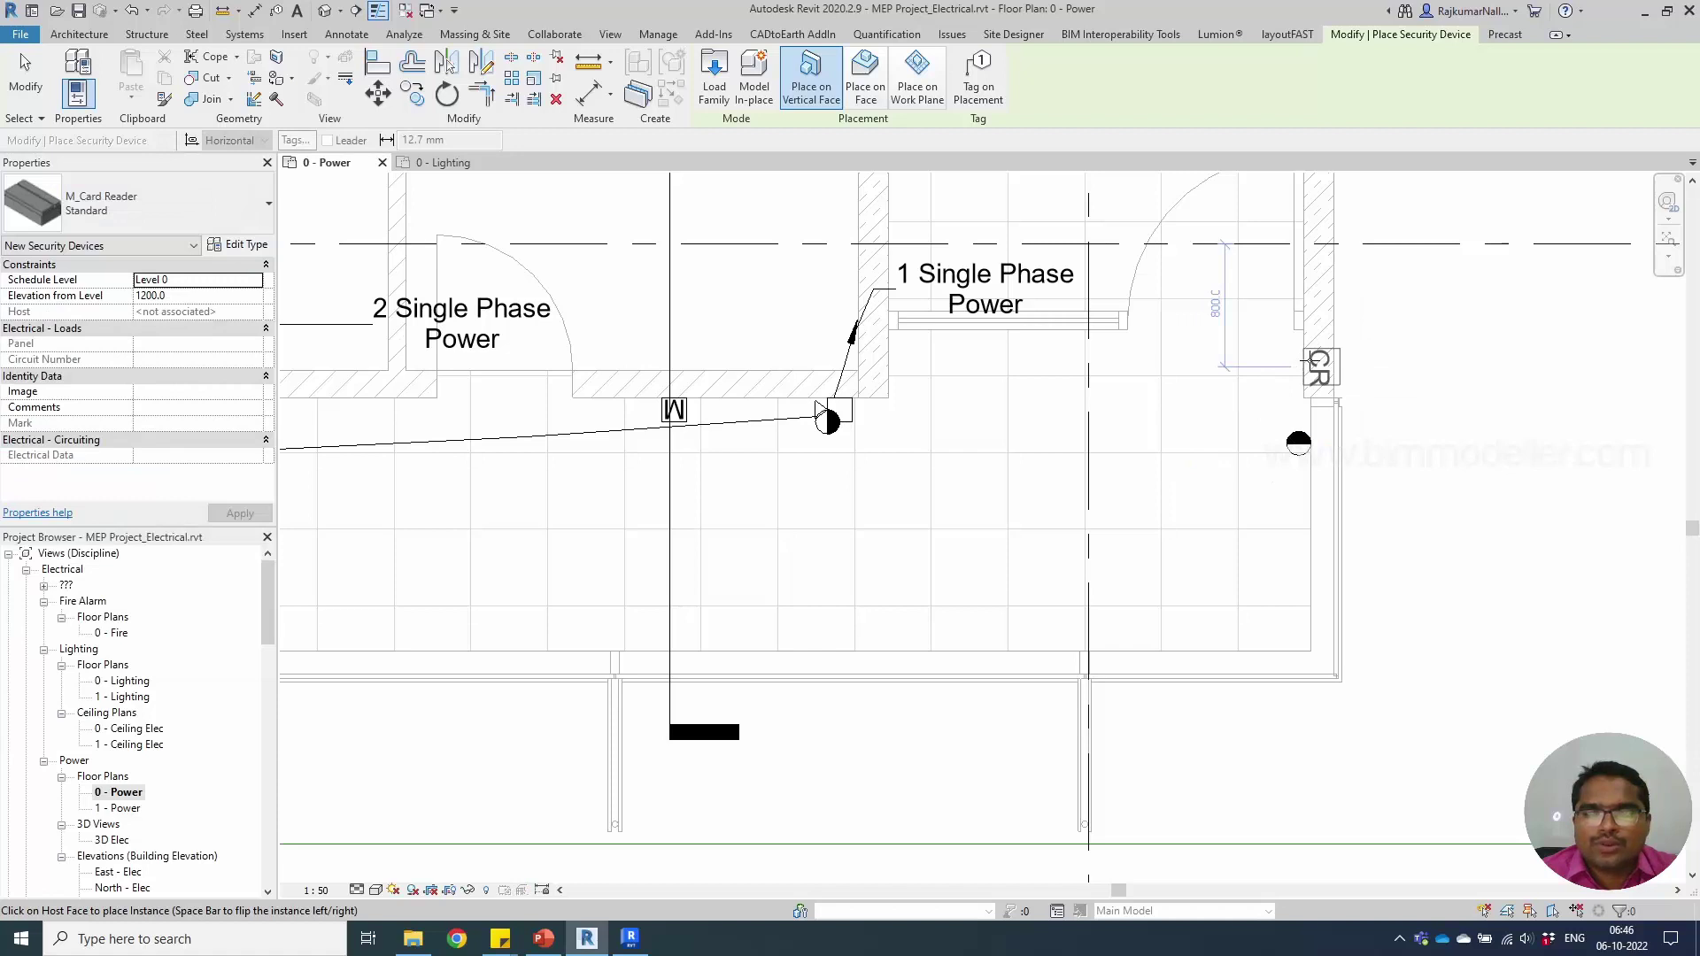
middle_click_drag(1308, 361, 1235, 491)
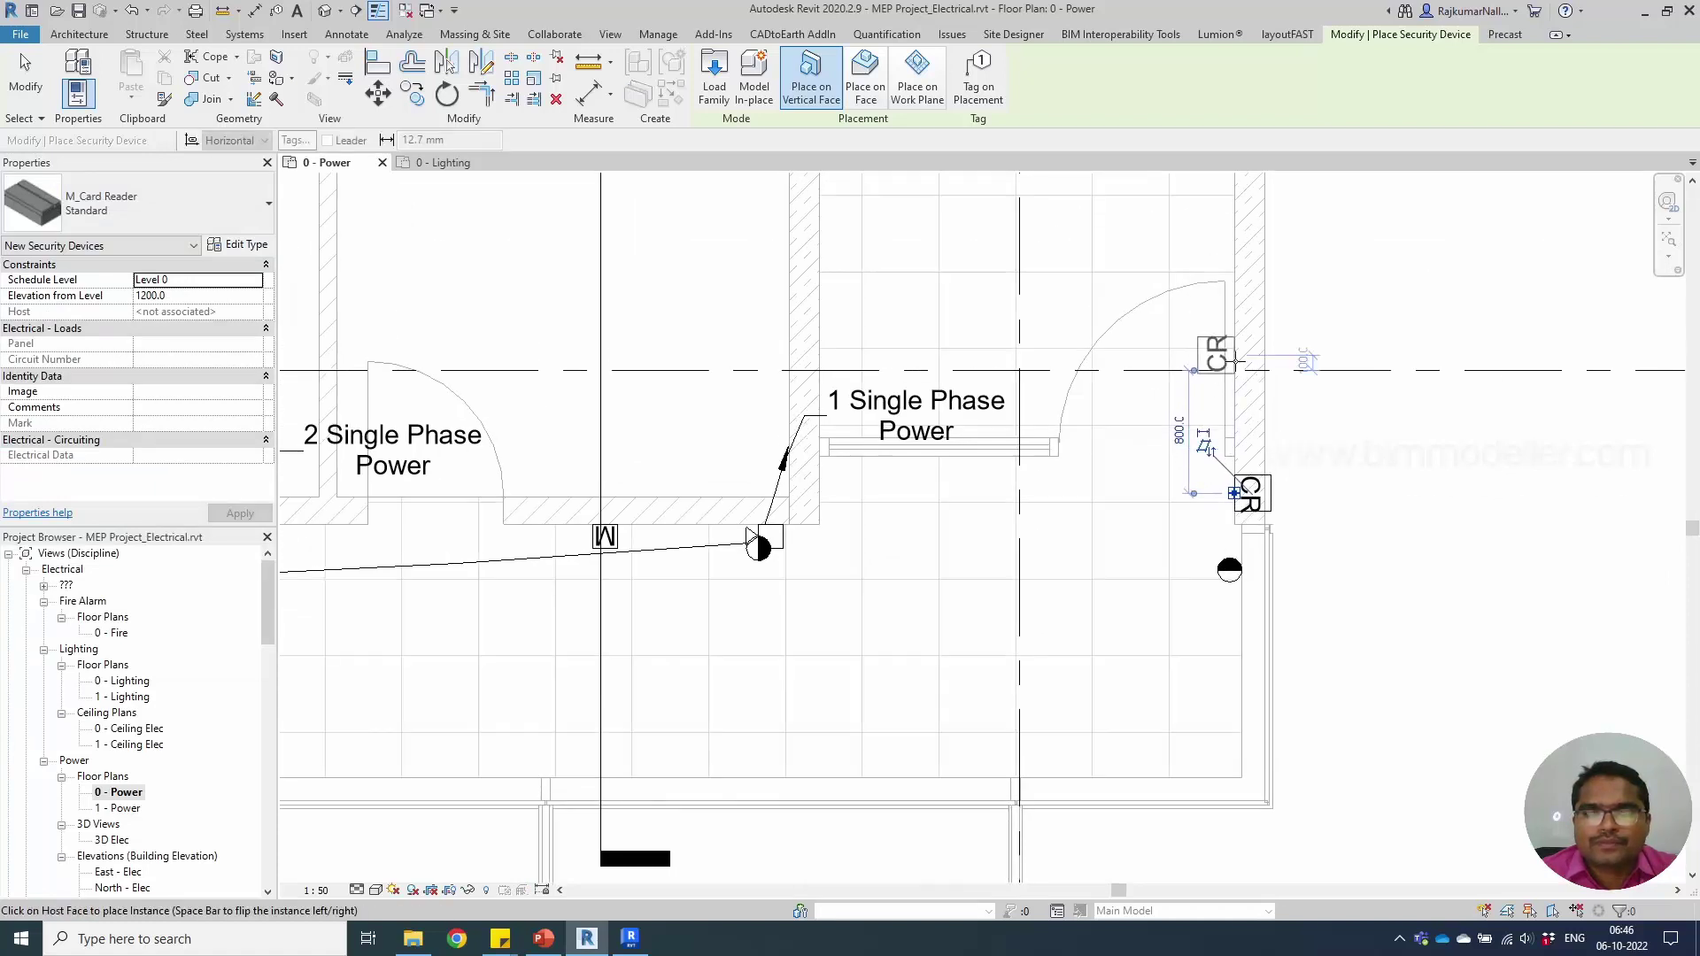
left_click(1233, 493)
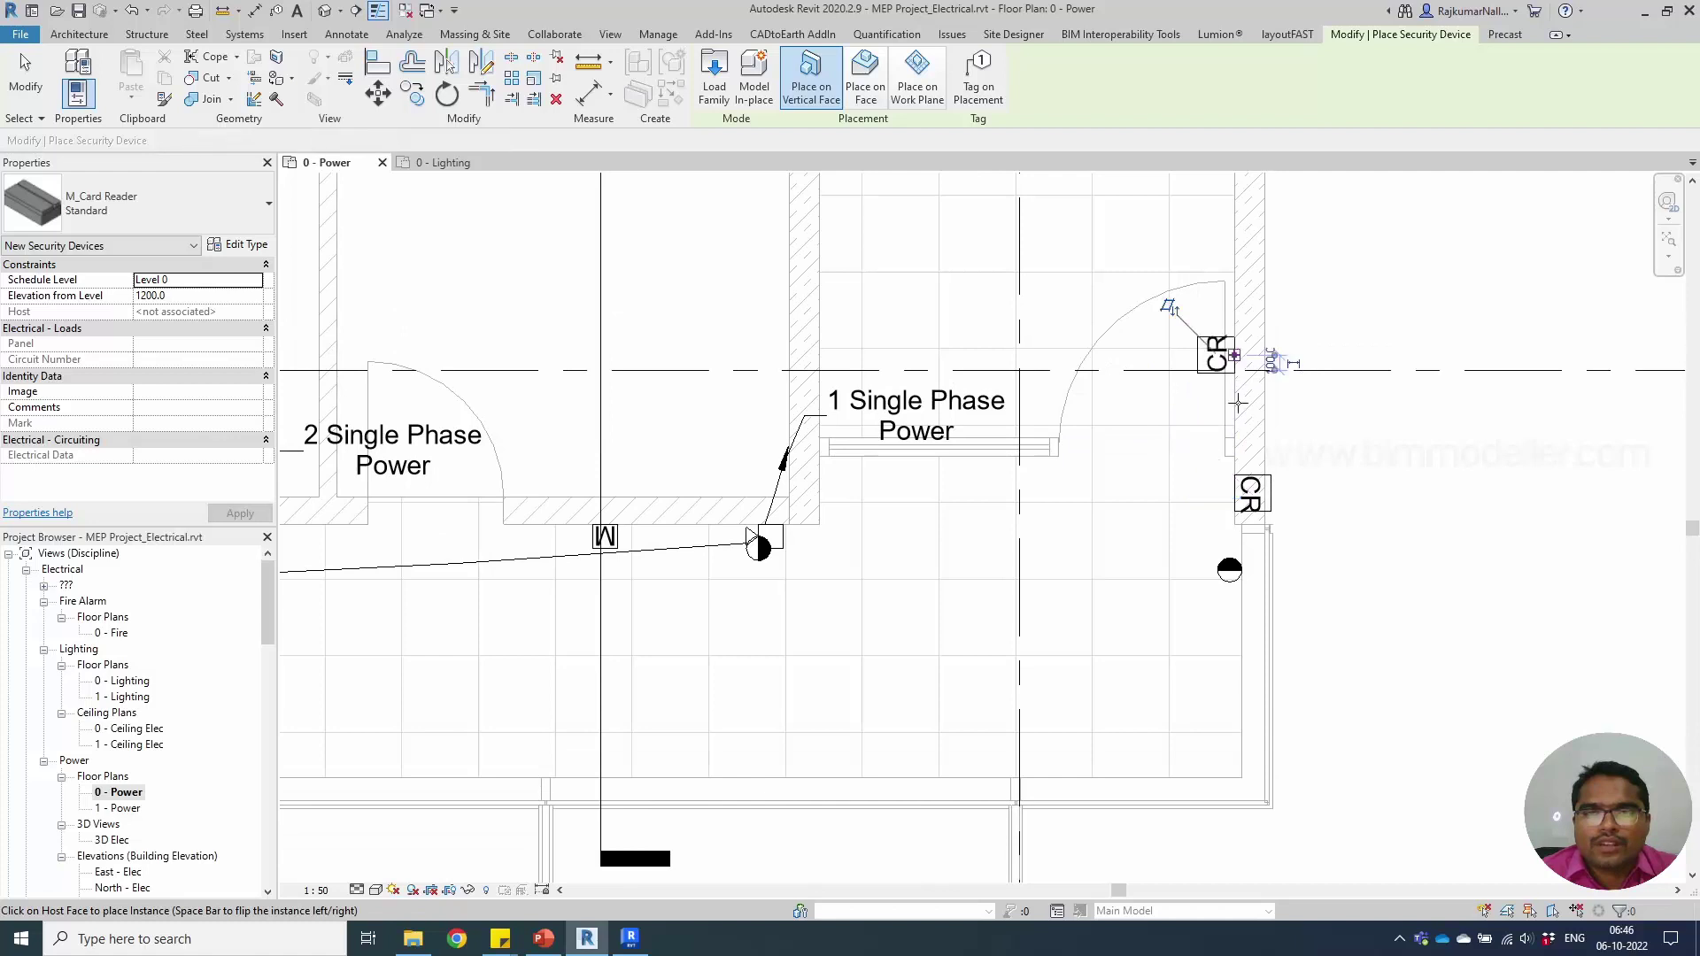
left_click(99, 224)
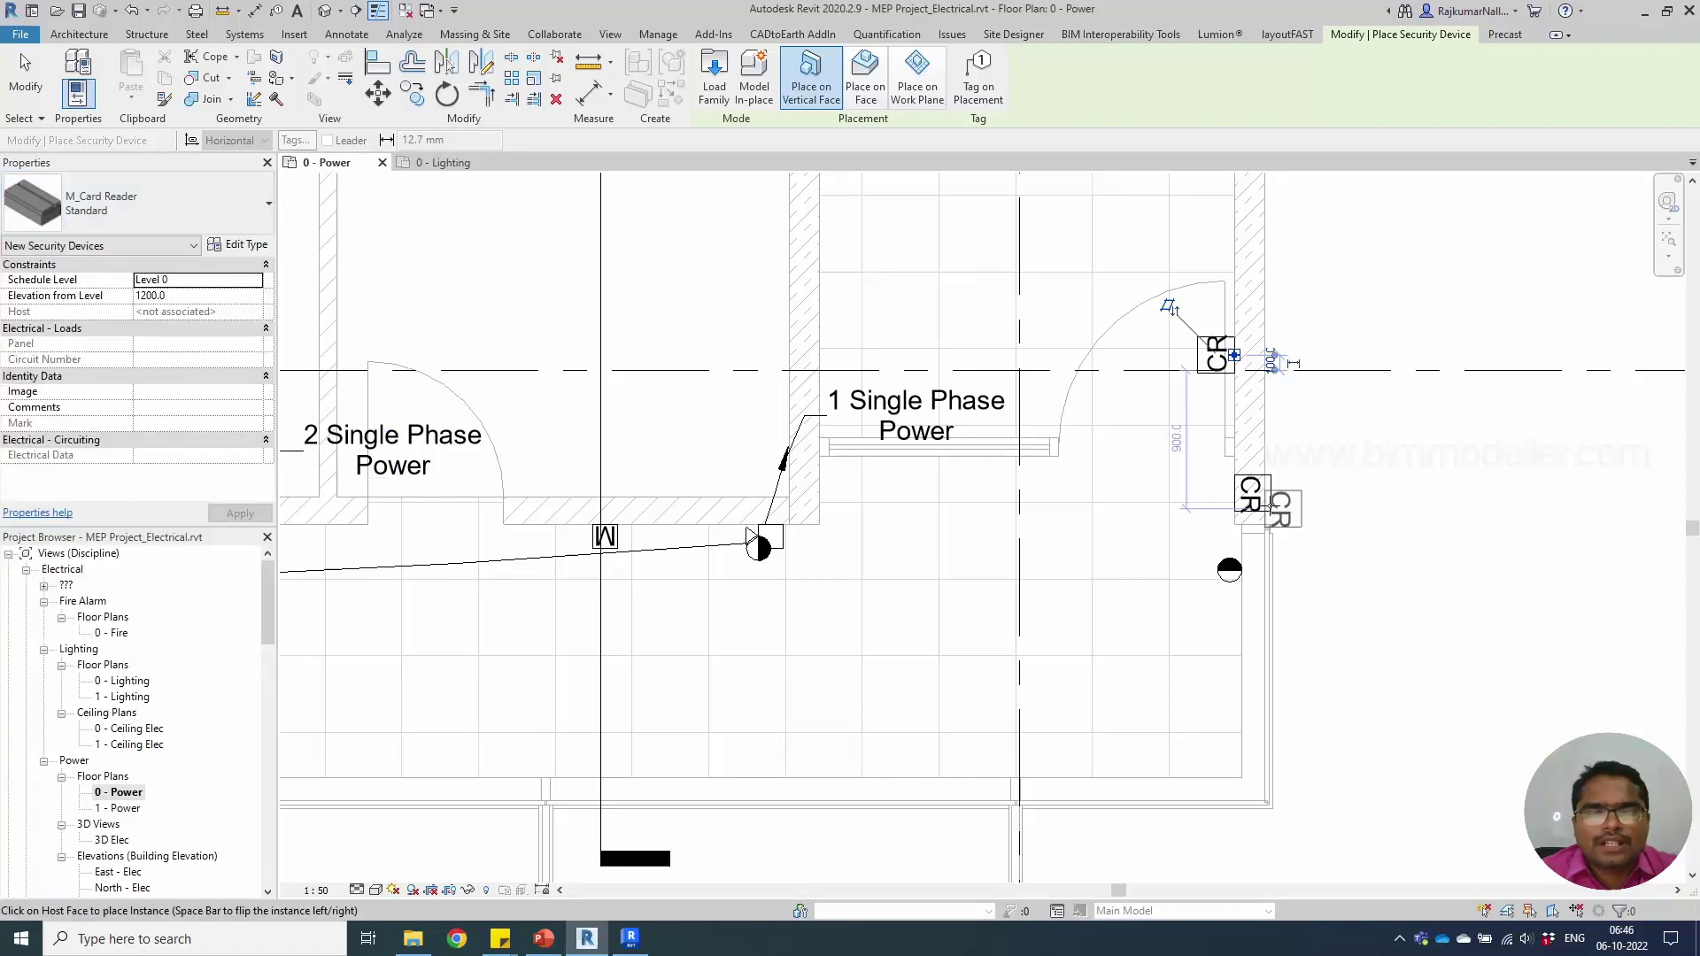
left_click(102, 208)
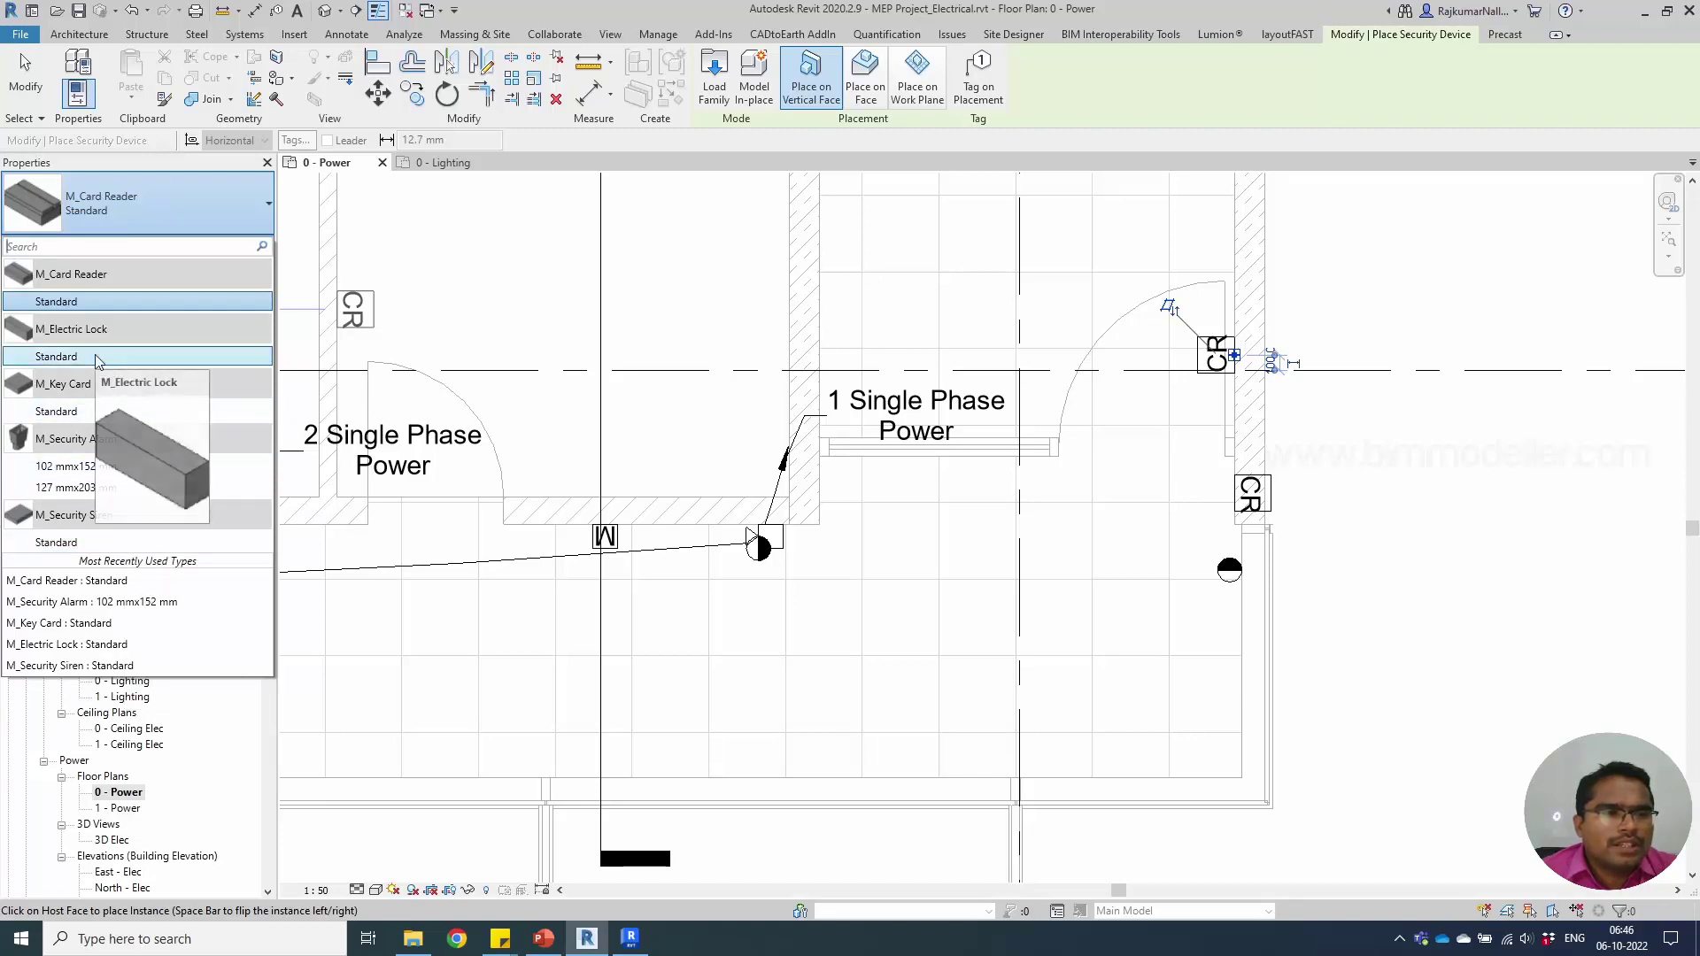
- Place an M_Electric Lock Standard at the door and set its Elevation from Level to 2000
left_click(97, 358)
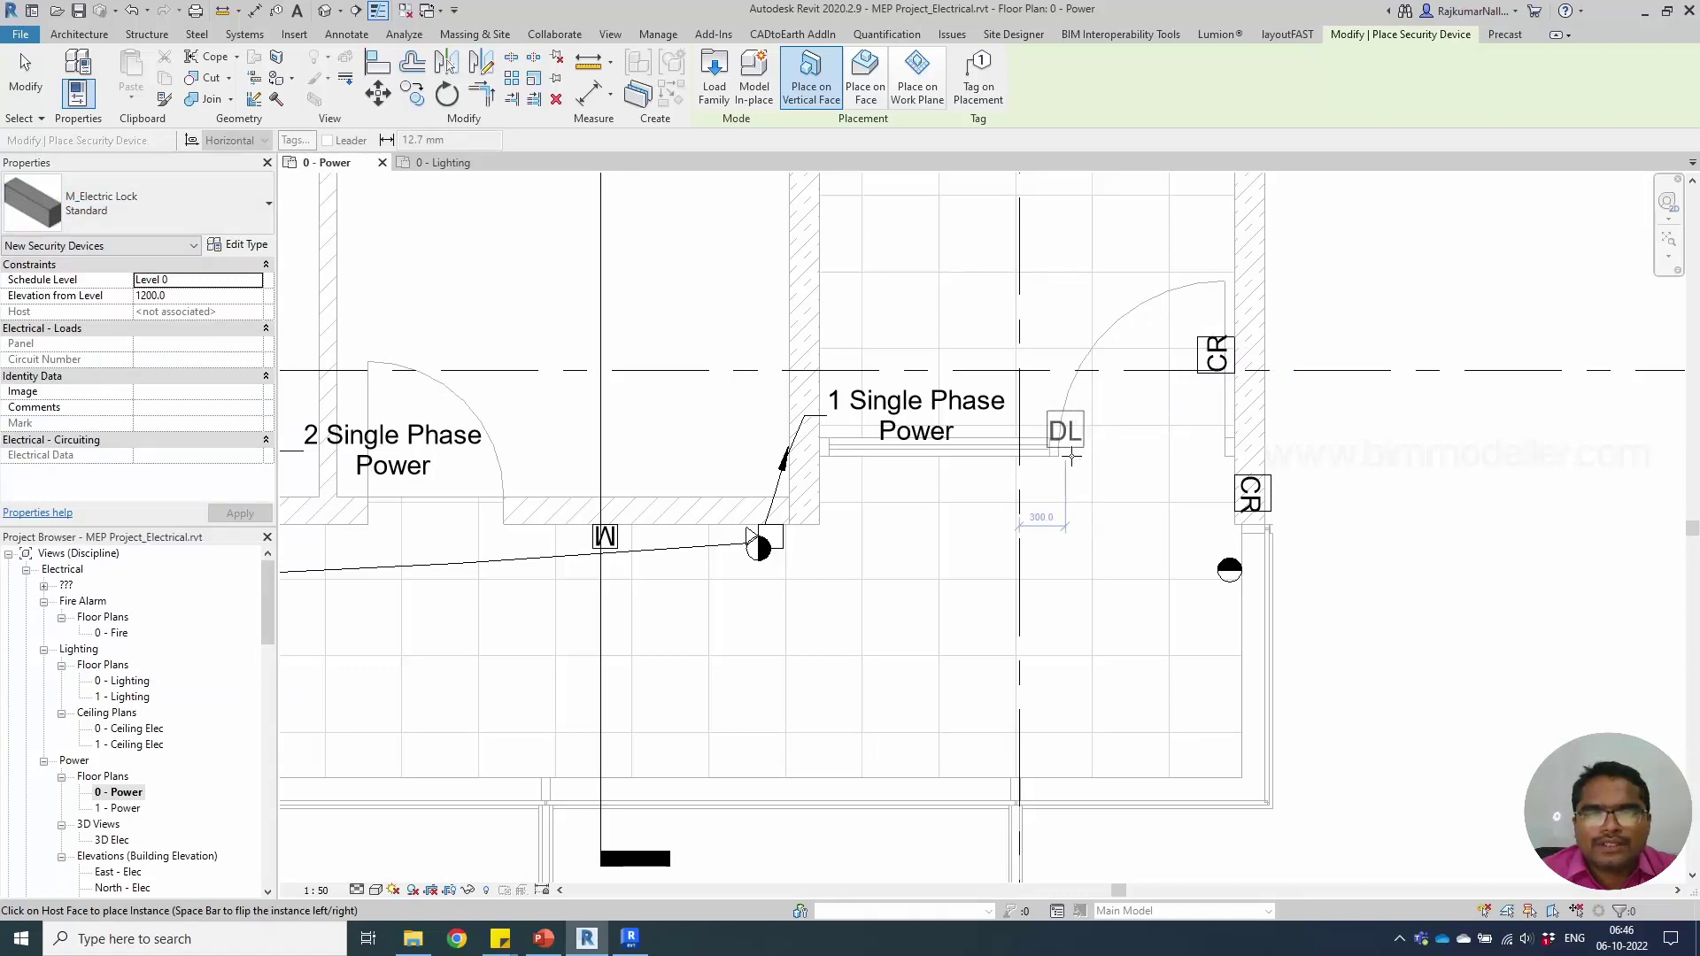
left_click(1071, 456)
key("Escape")
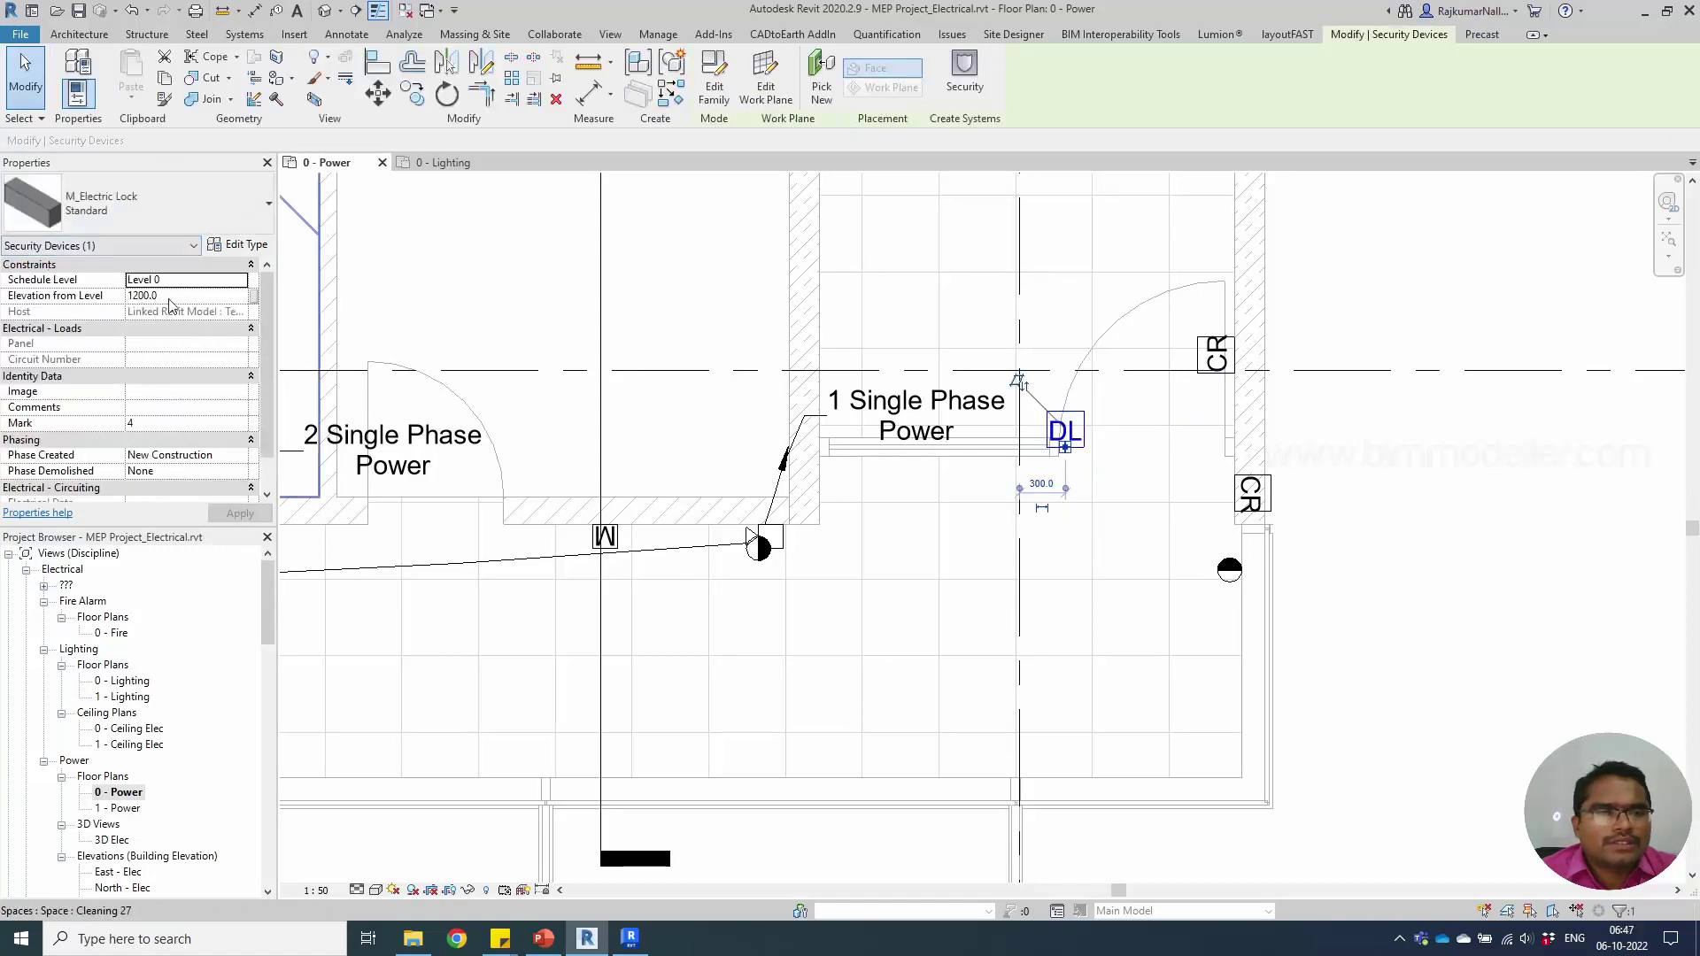
left_click(187, 297)
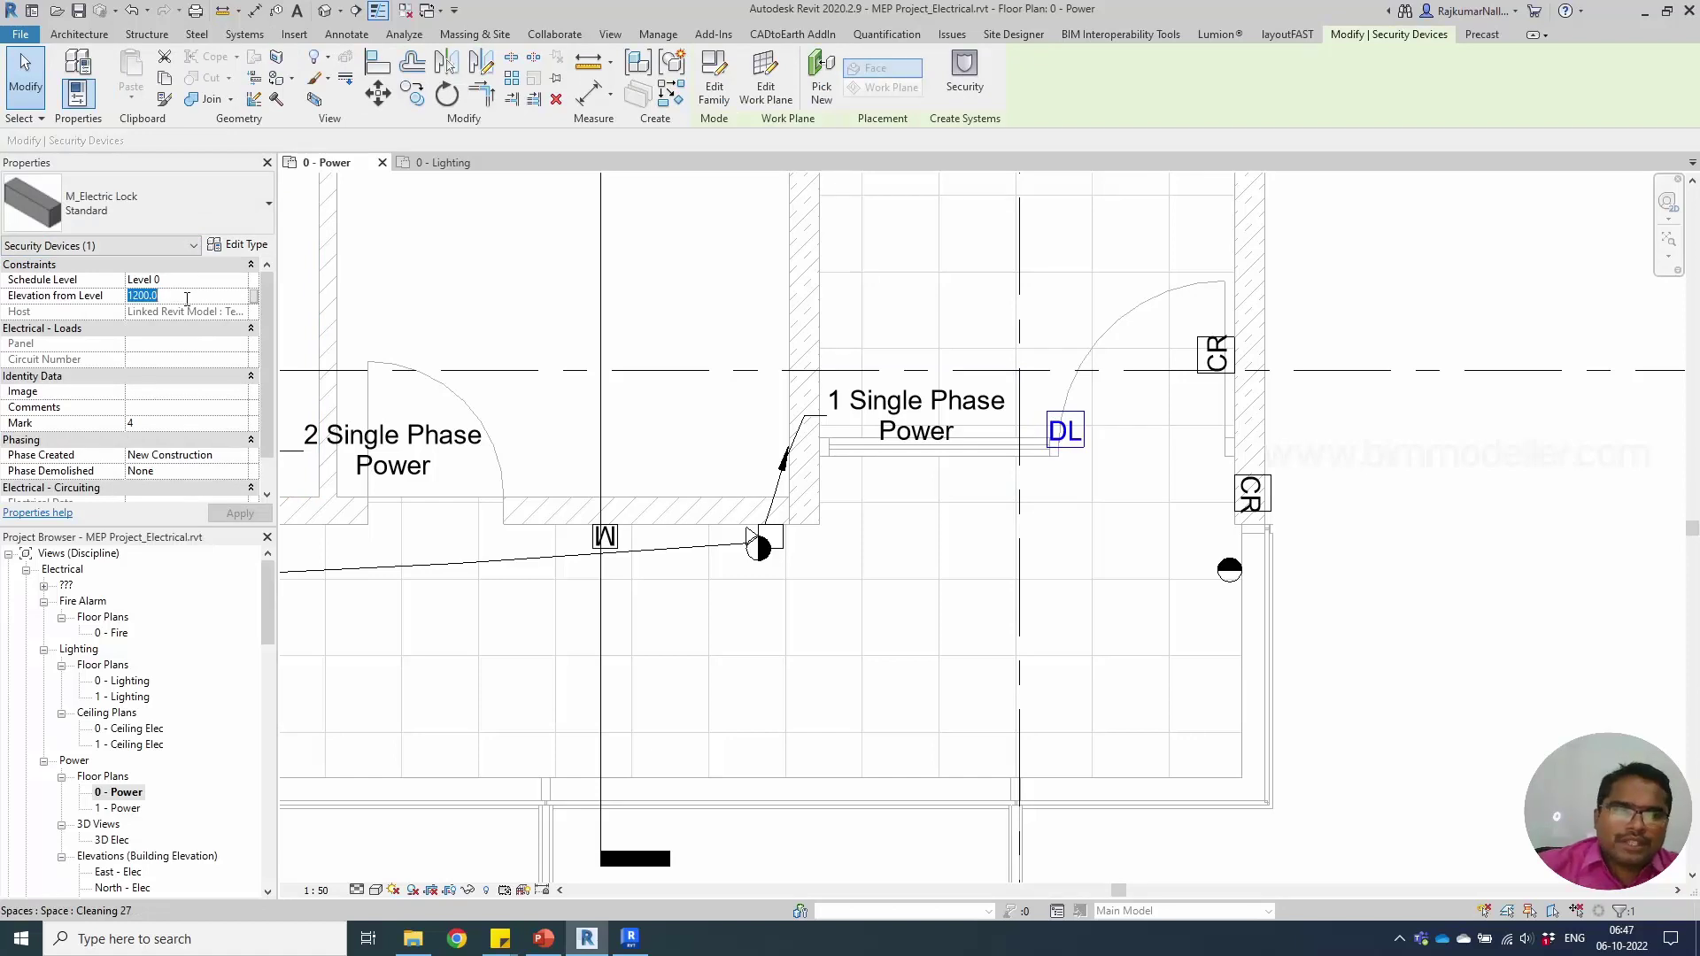
type("2000")
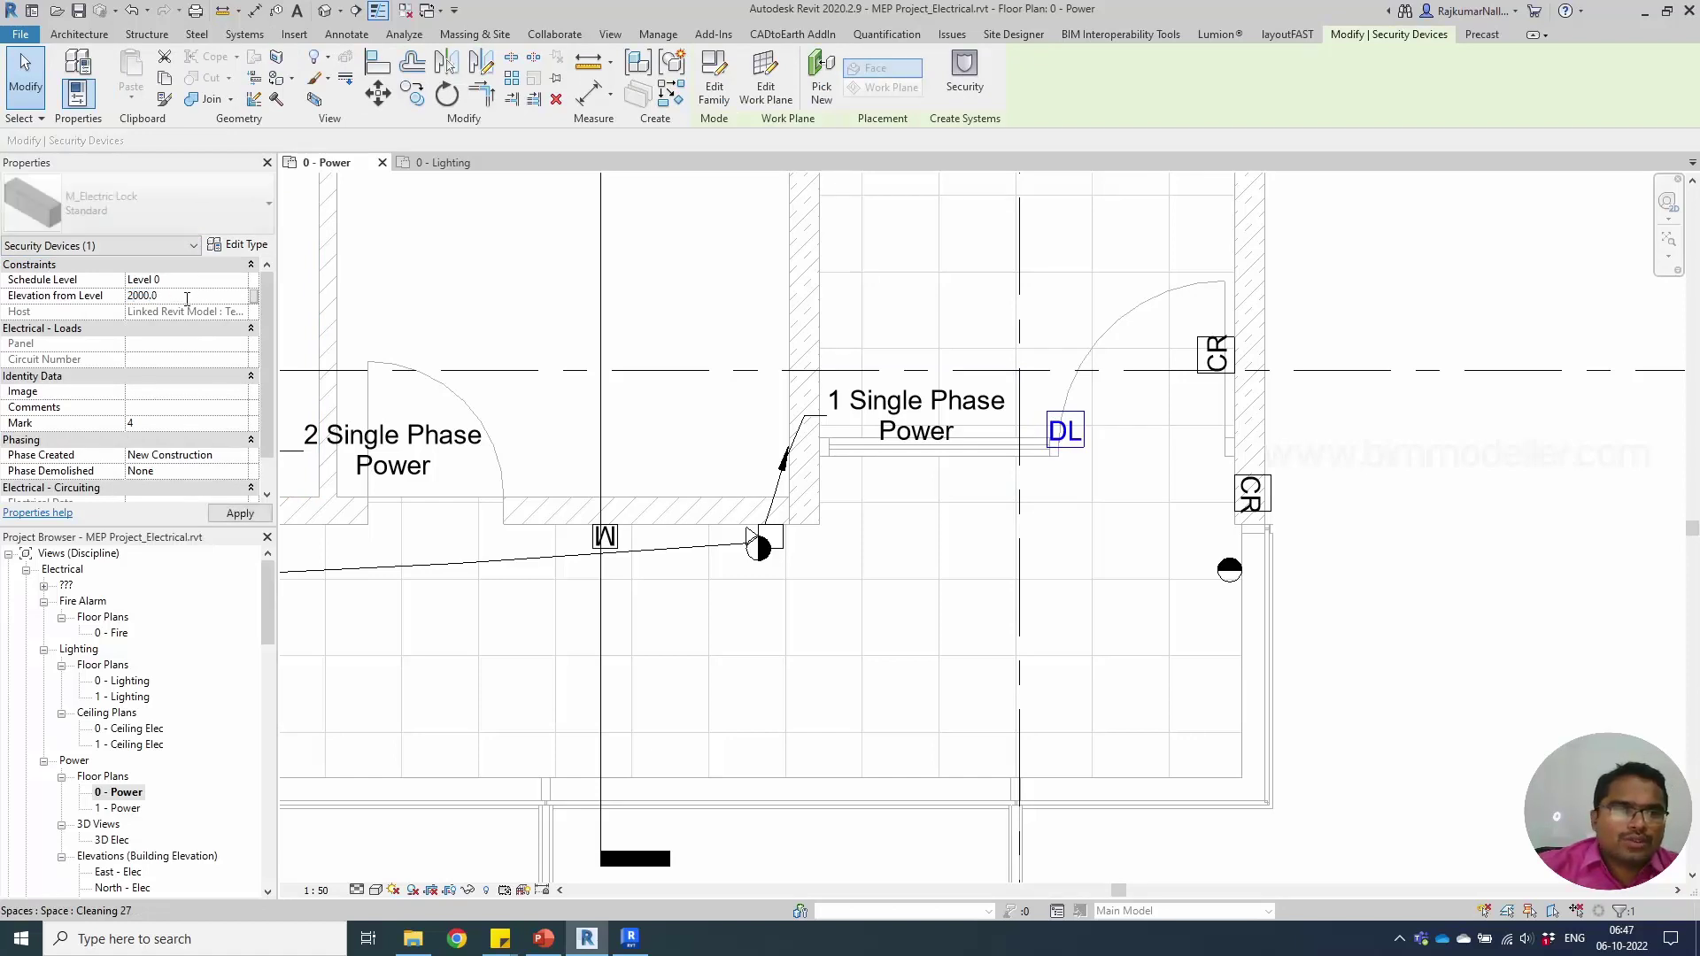
left_click(1137, 625)
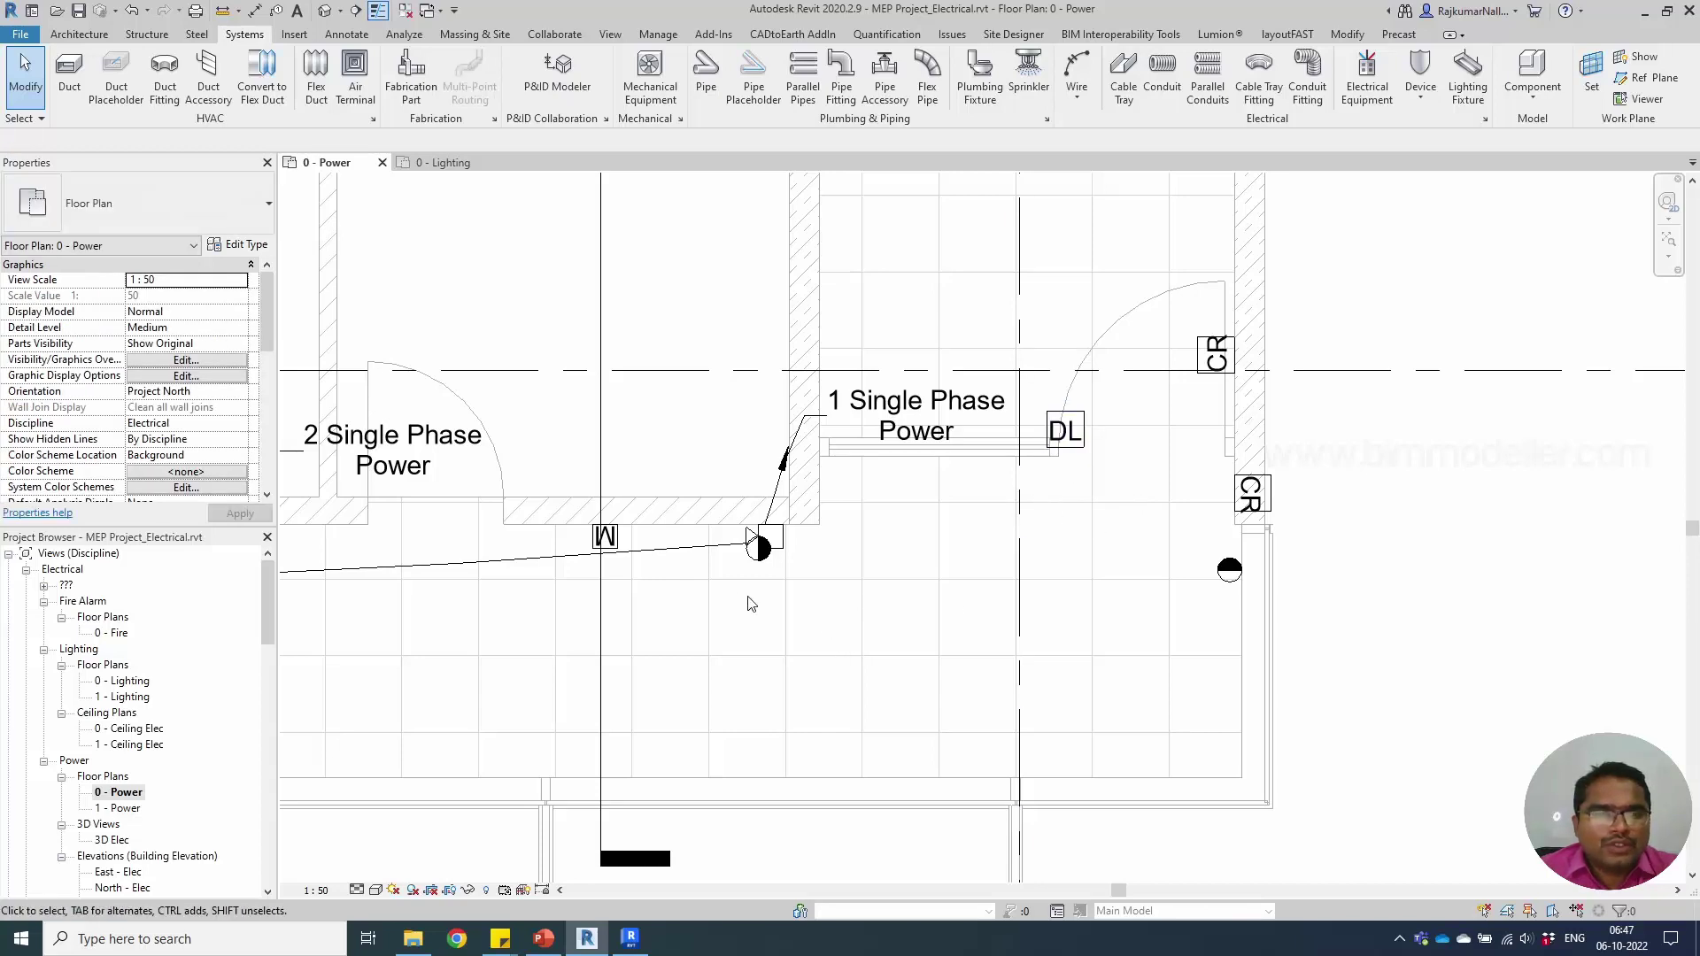
- Select the telephone control panel on the wall and open its family in the Family Editor
scroll(785, 679, "down", 4)
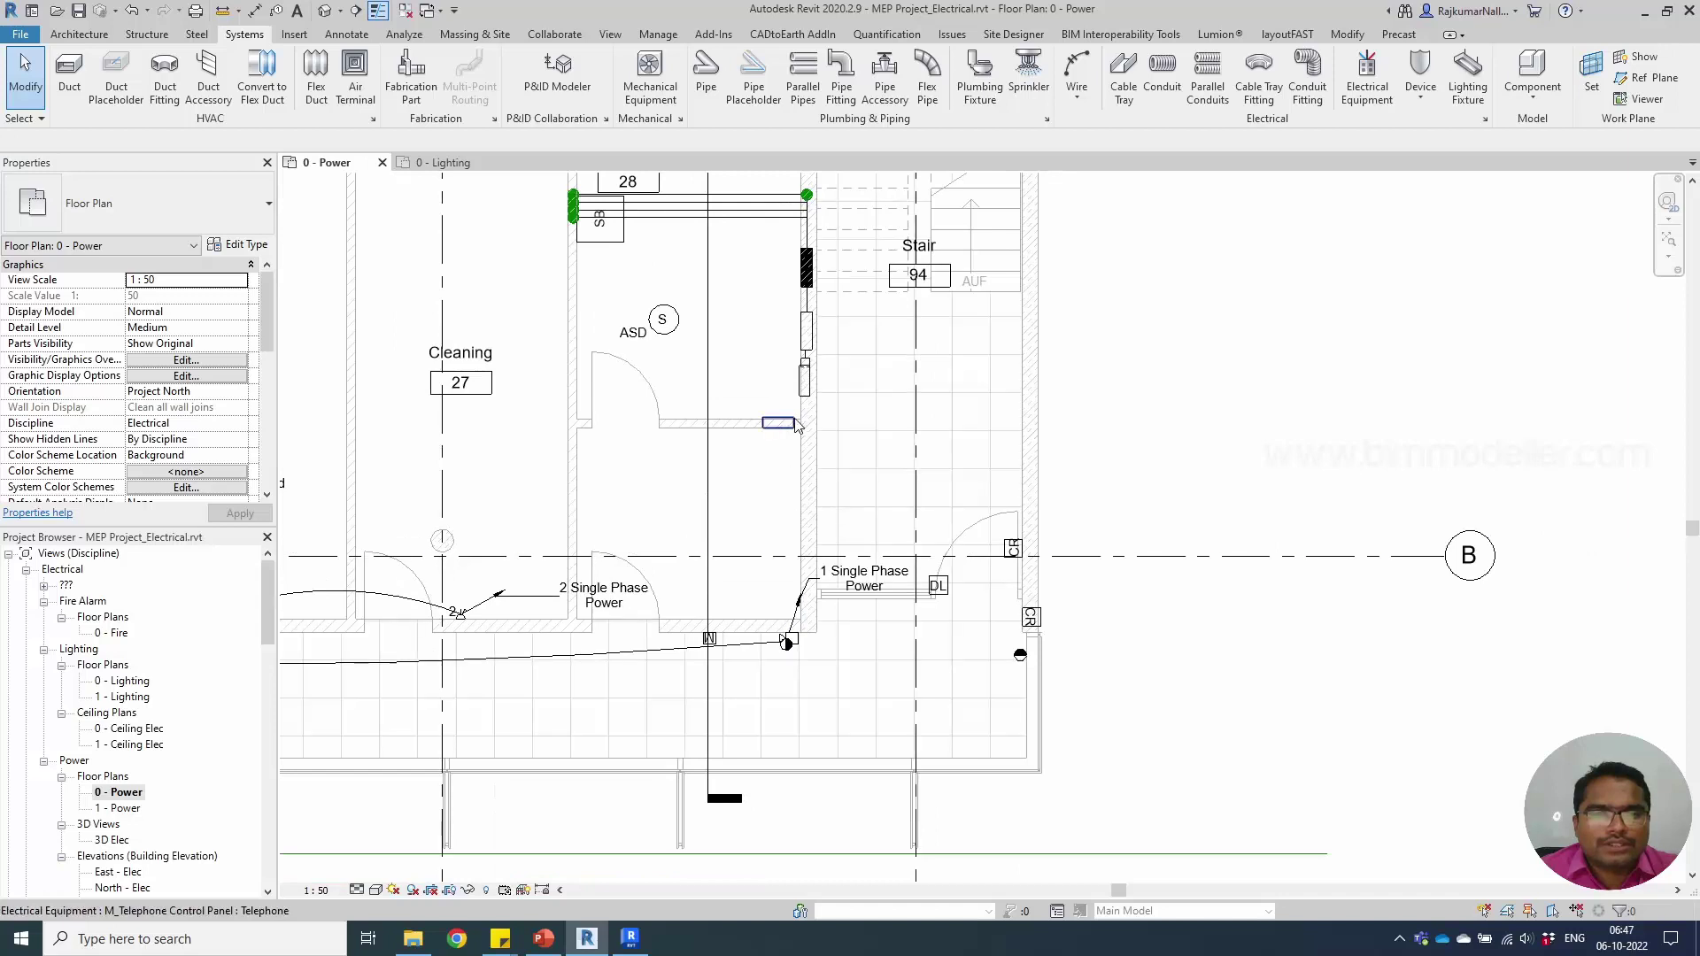
left_click(793, 424)
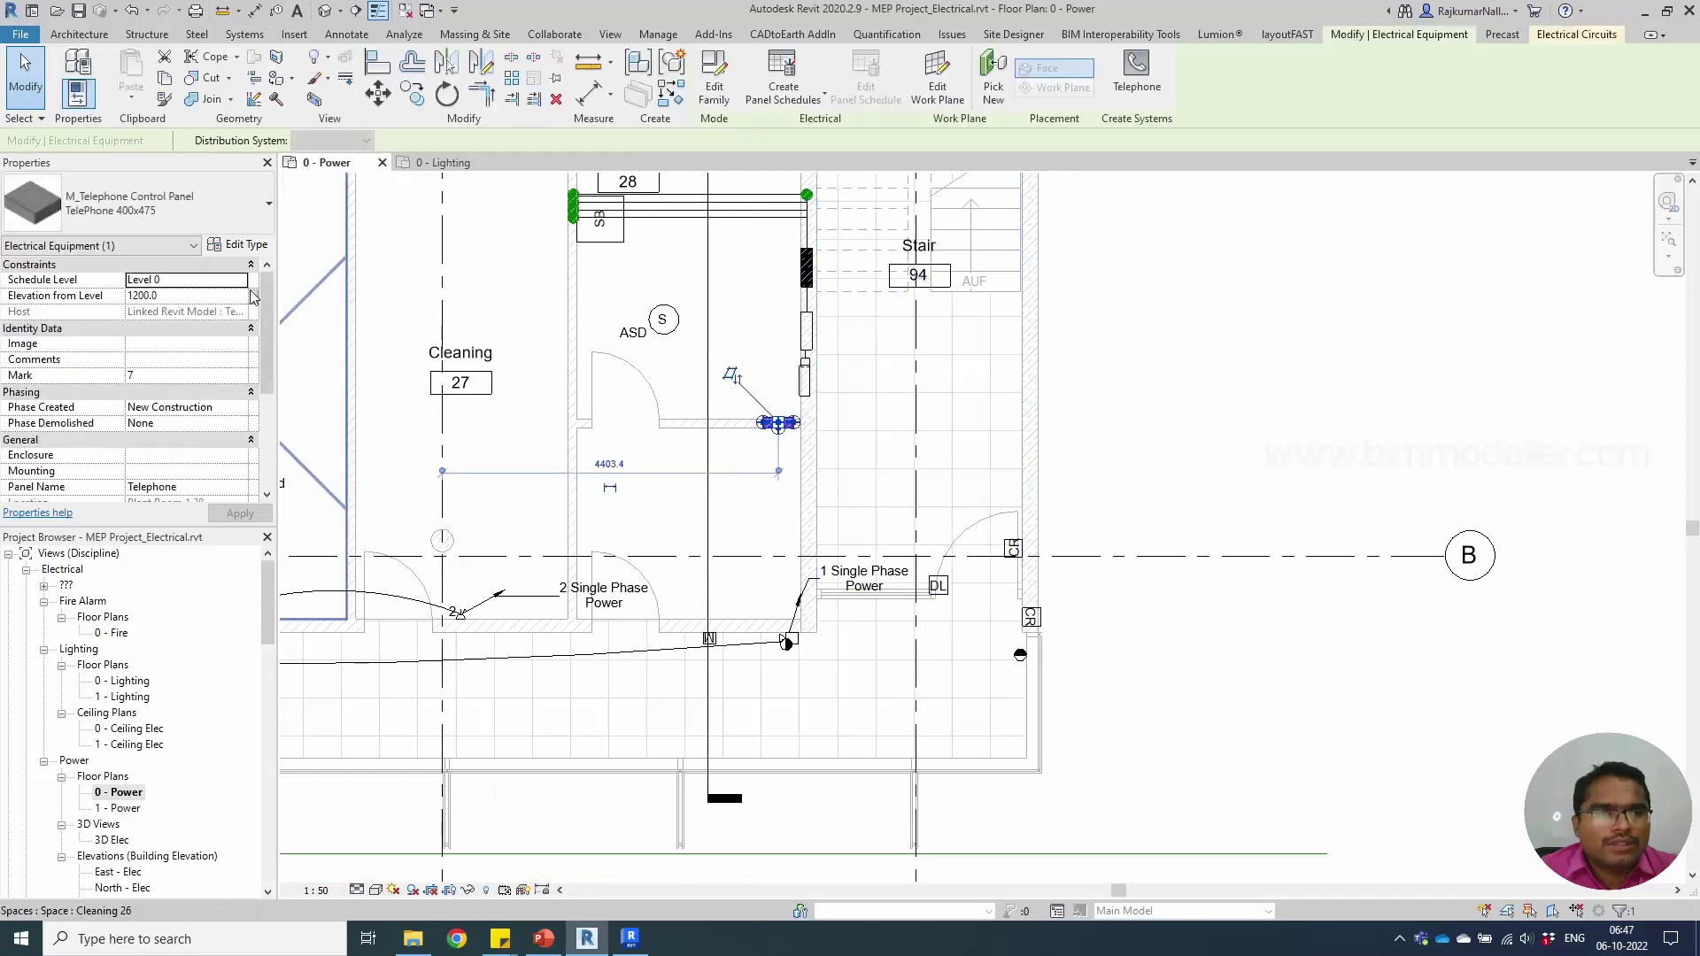
left_click(805, 381)
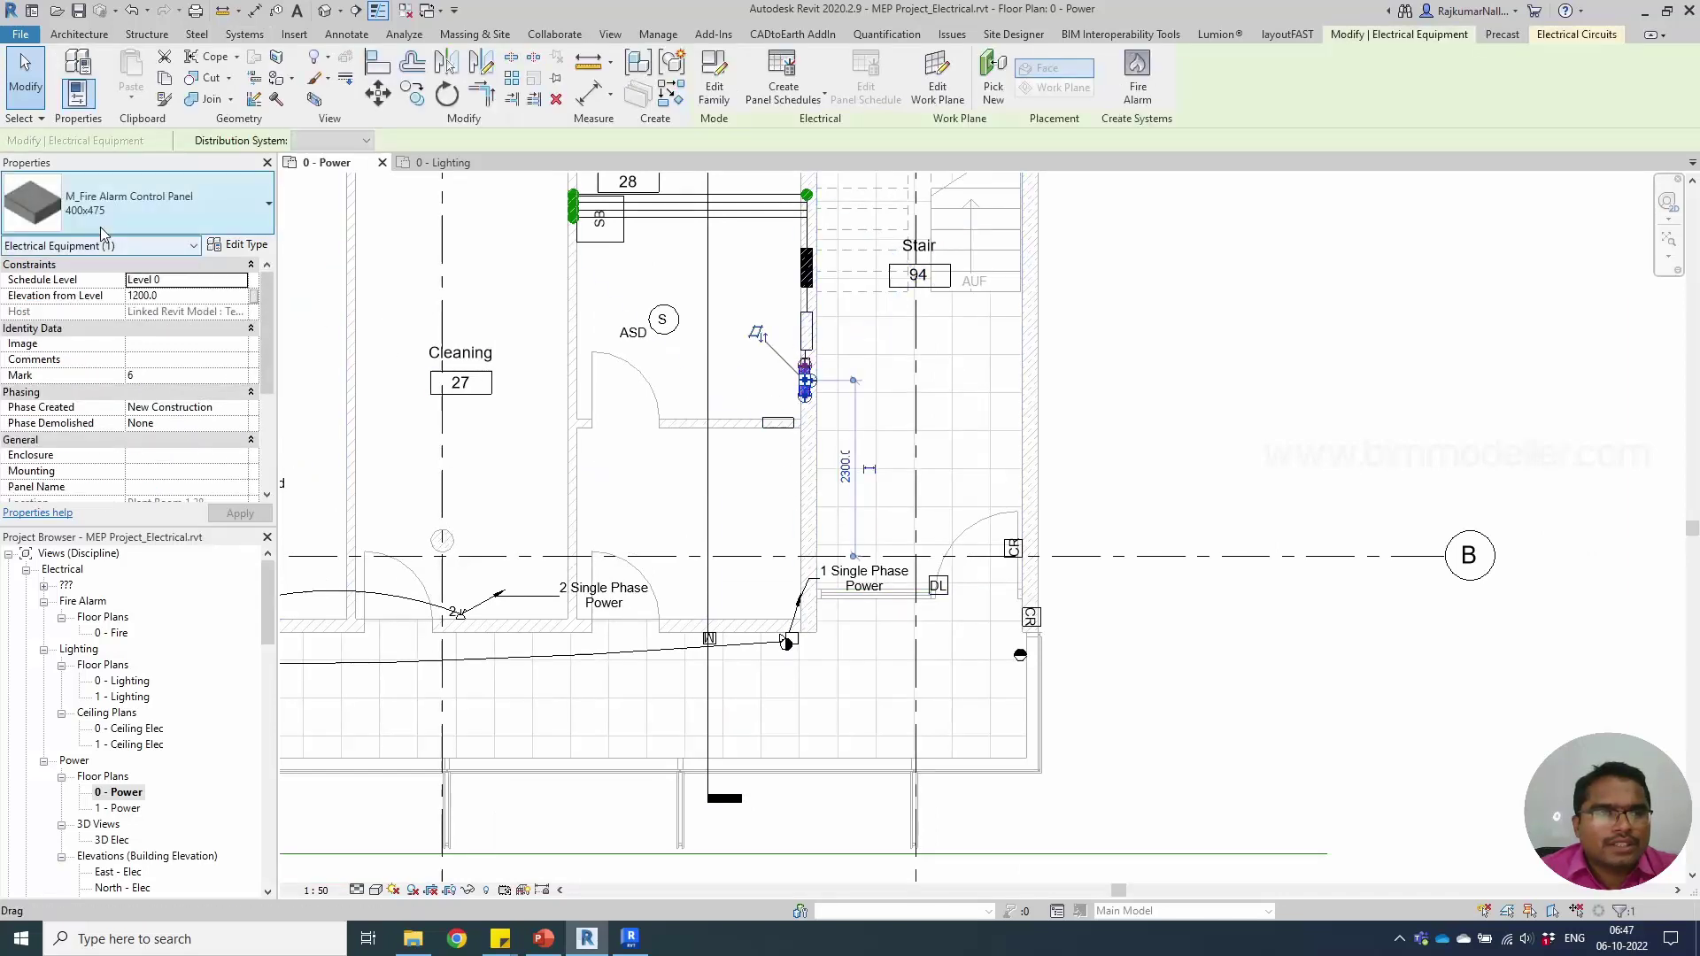
middle_click_drag(620, 496, 815, 508)
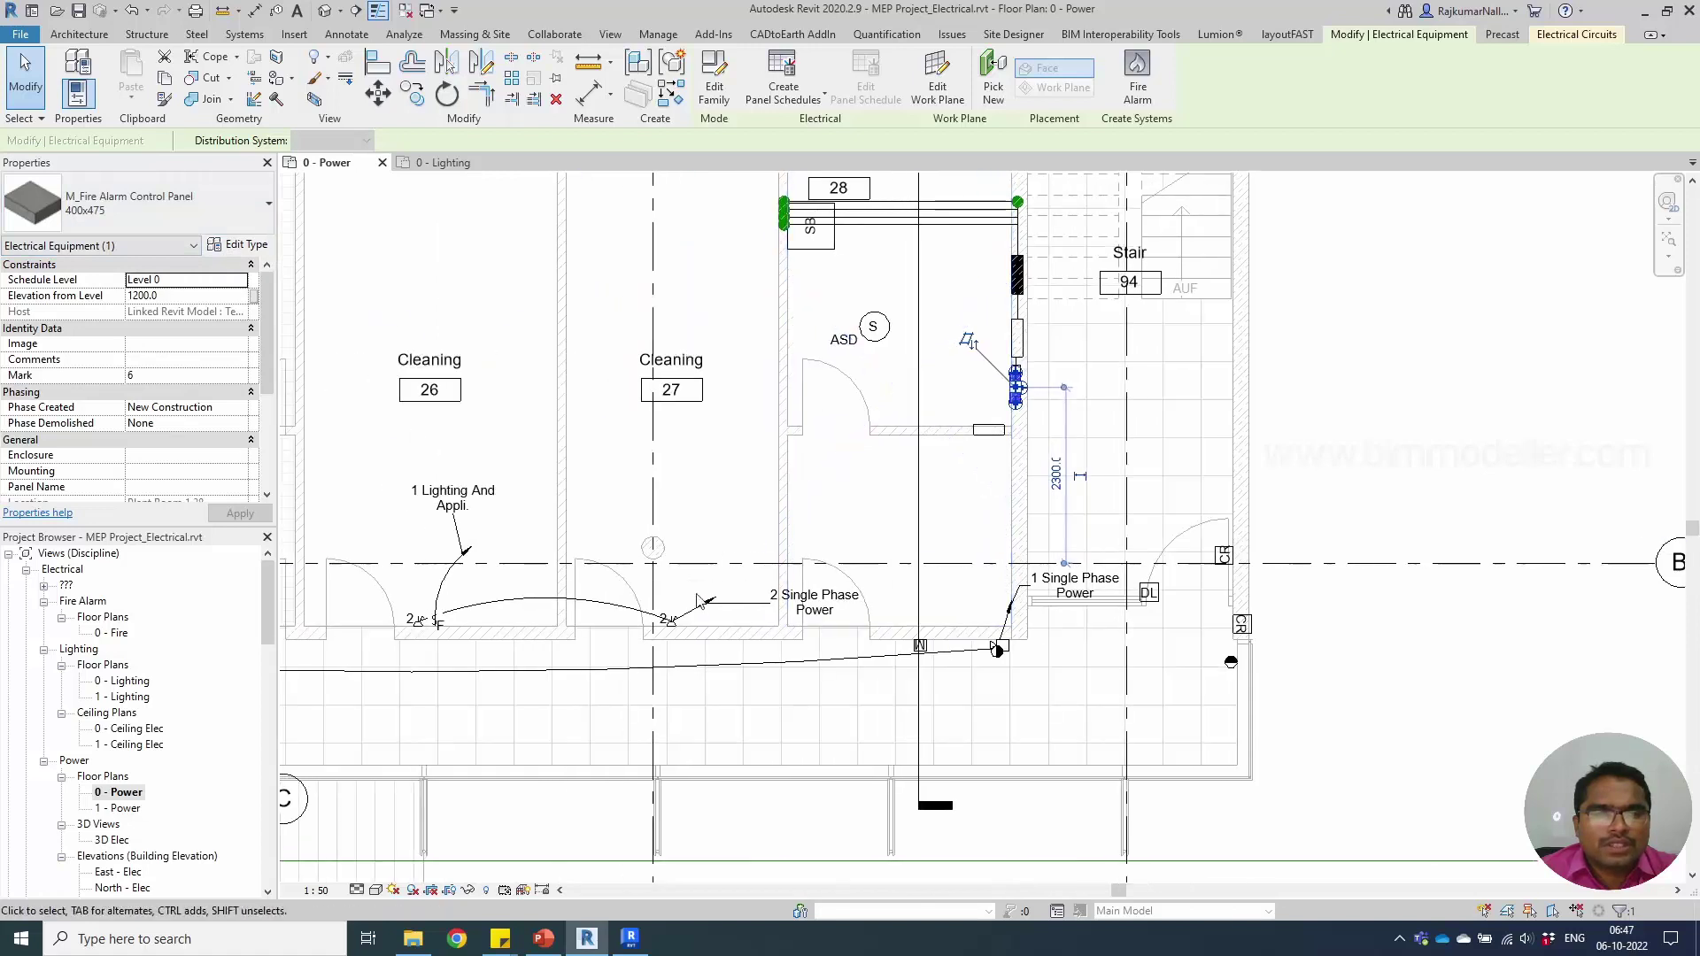
key("Escape")
middle_click_drag(697, 602, 560, 513)
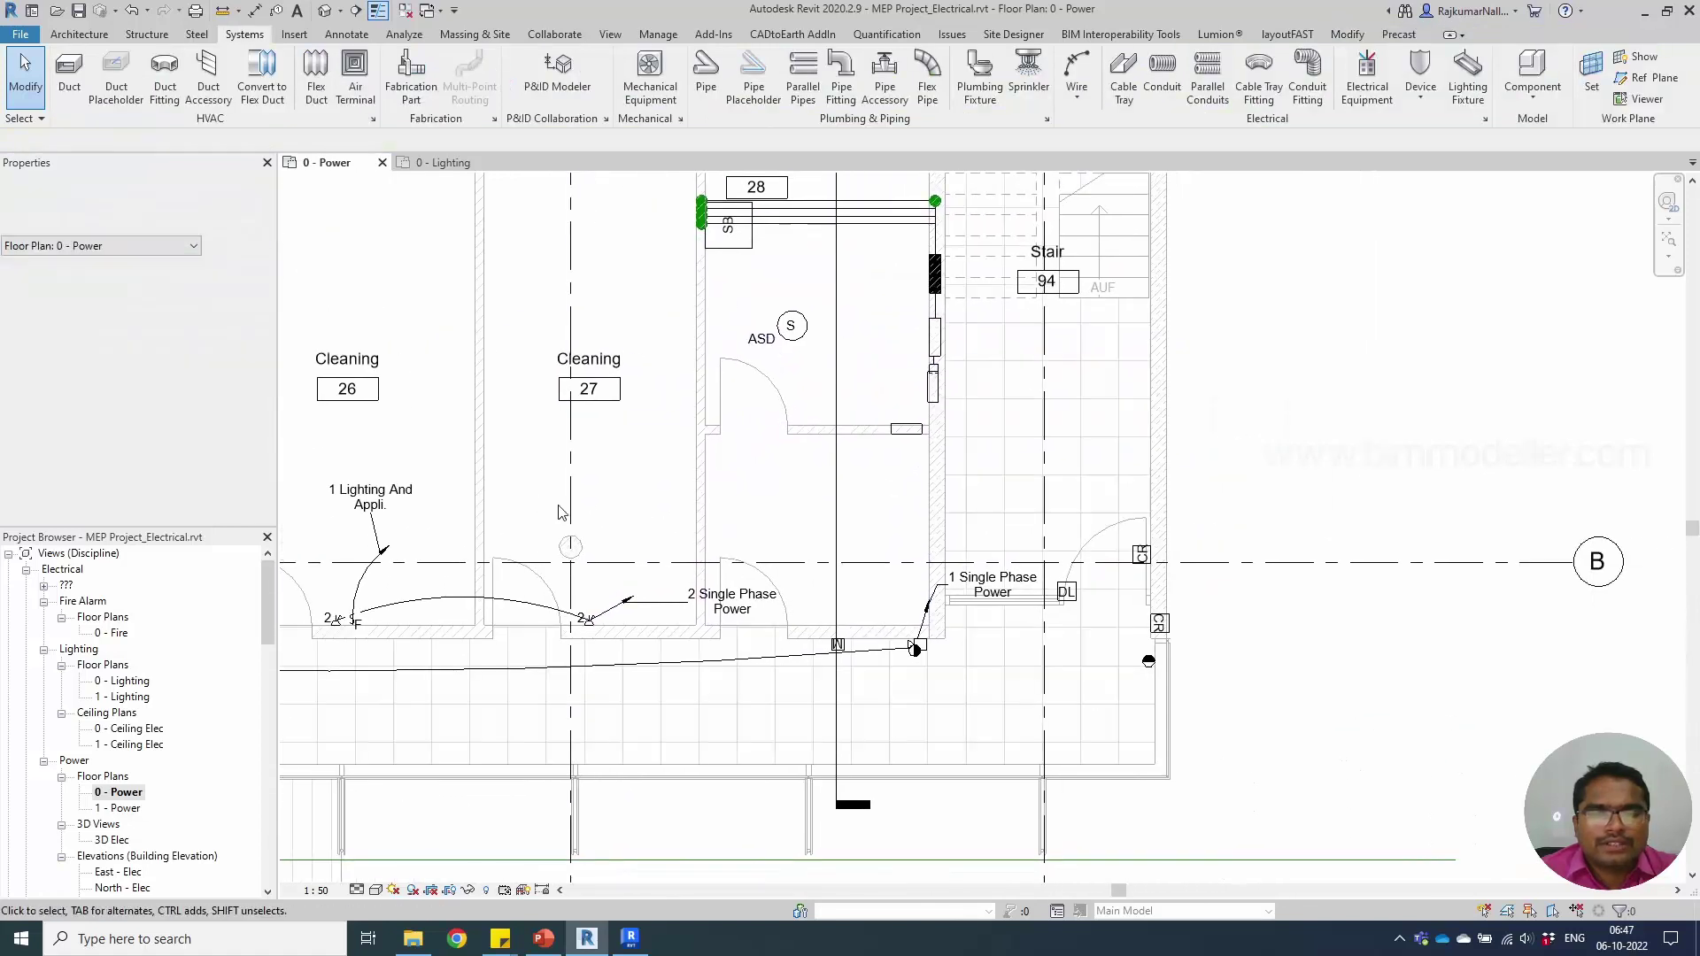
left_click(905, 429)
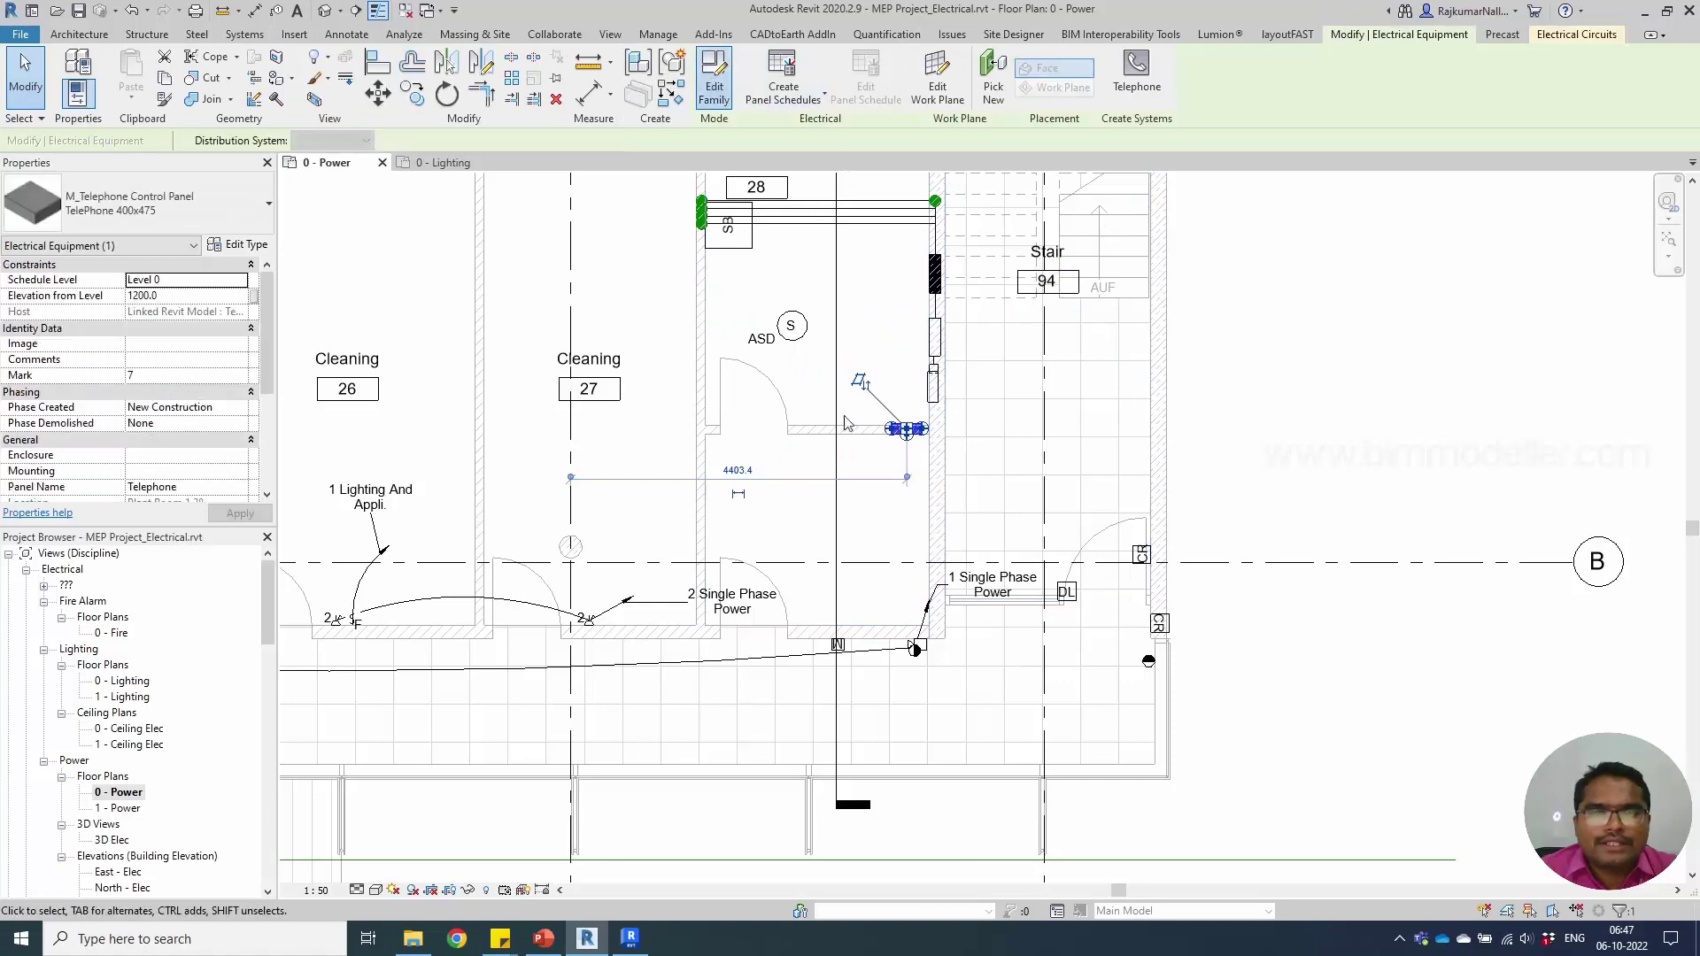
left_click(713, 86)
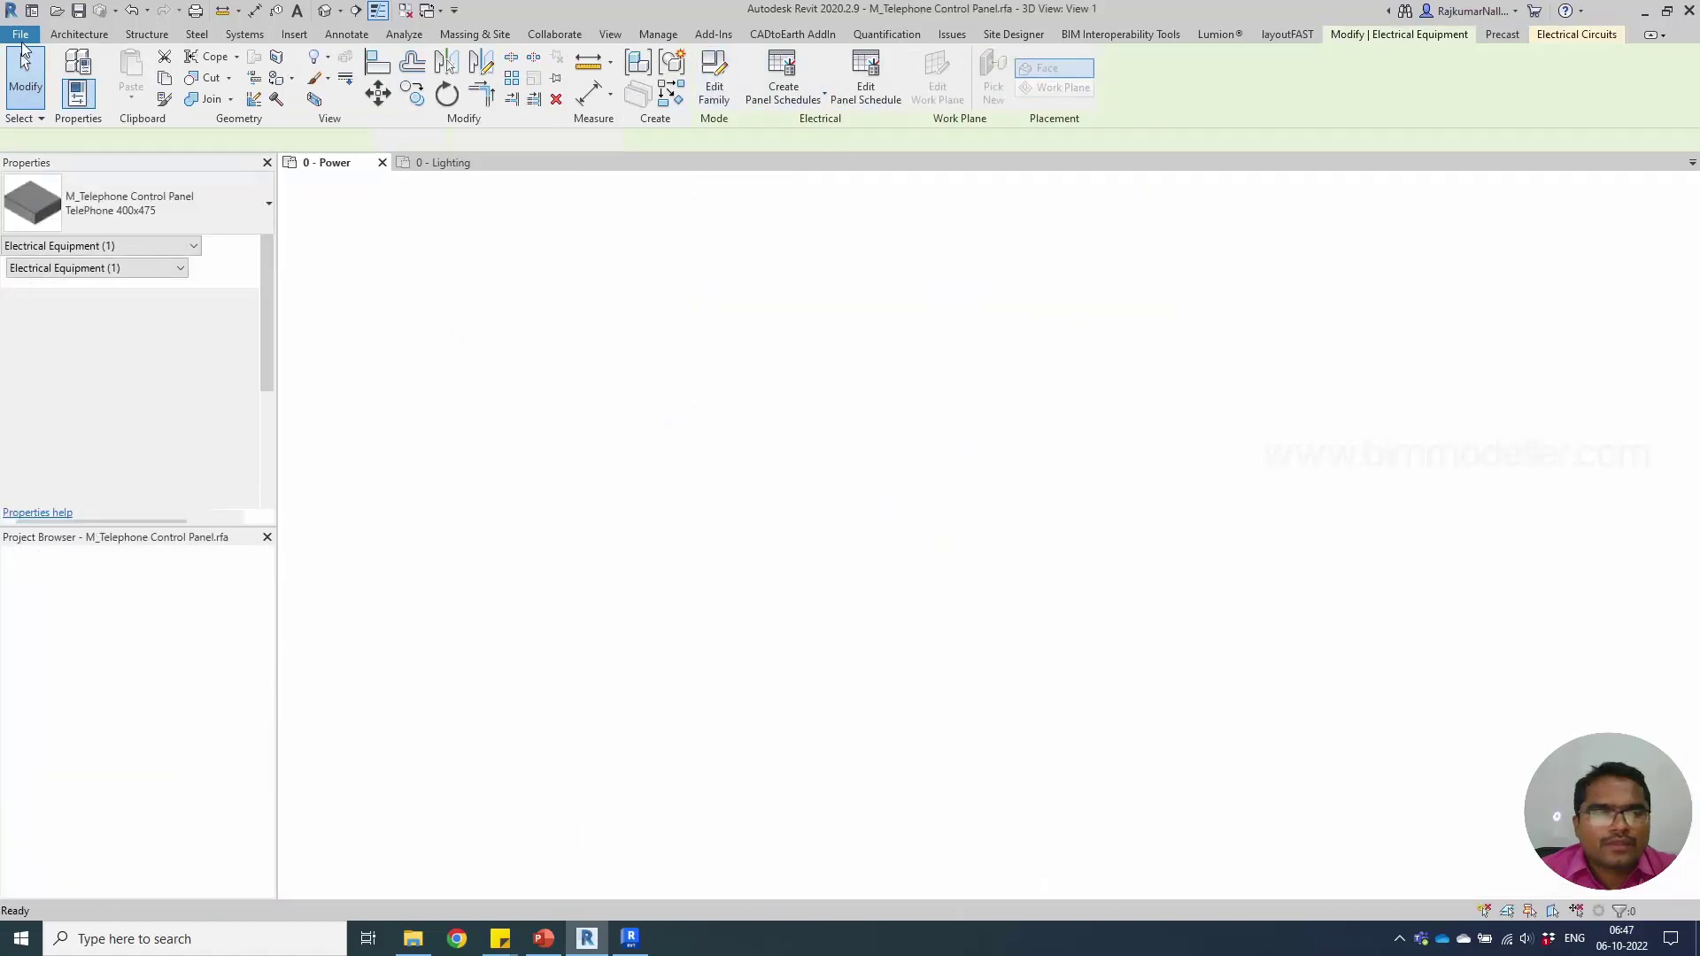
- Save the family as Security Control Panel.rfa
left_click(20, 34)
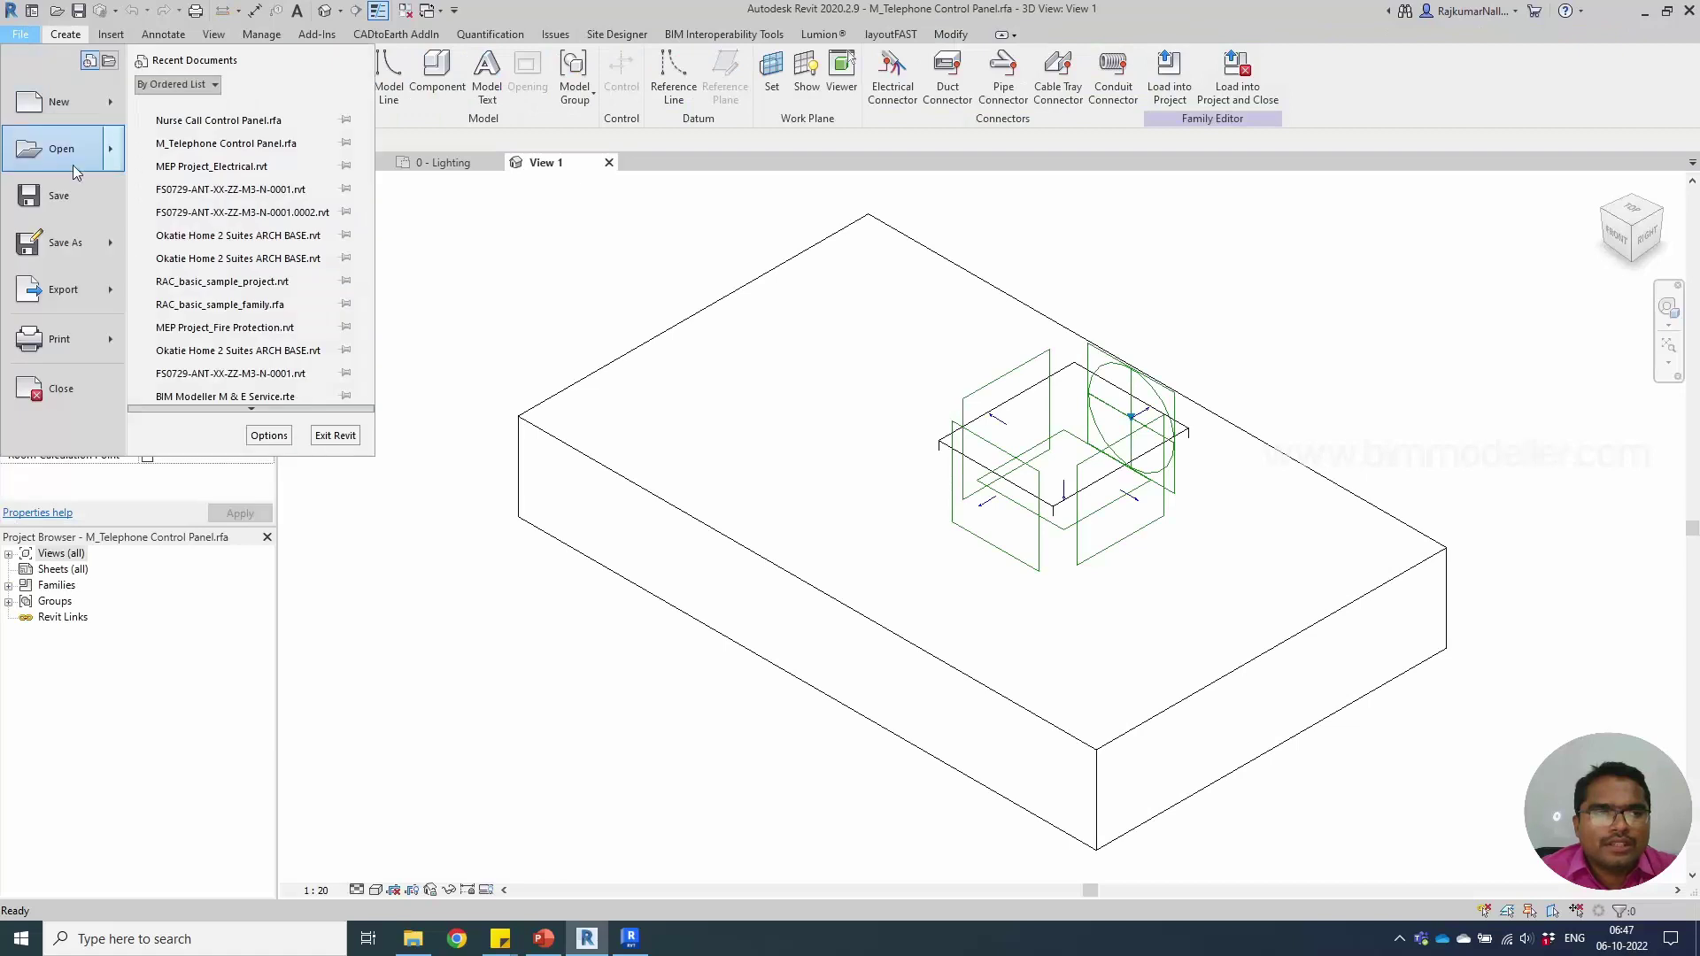
mouse_move(95, 254)
left_click(227, 232)
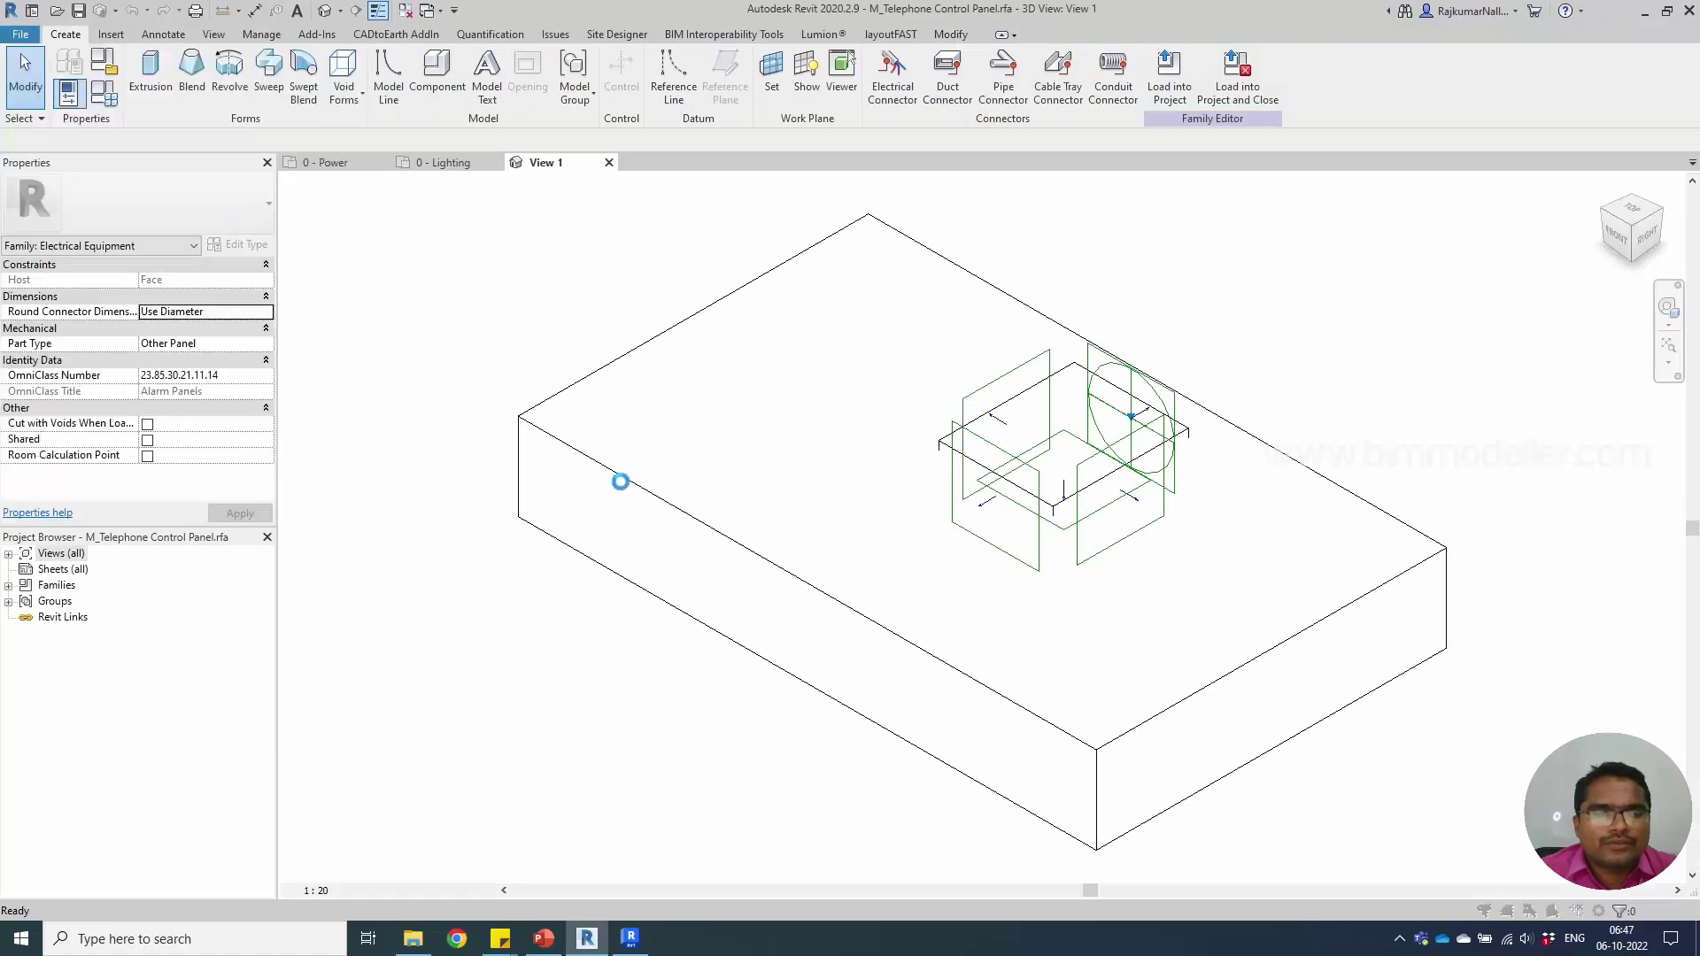
left_click(726, 594)
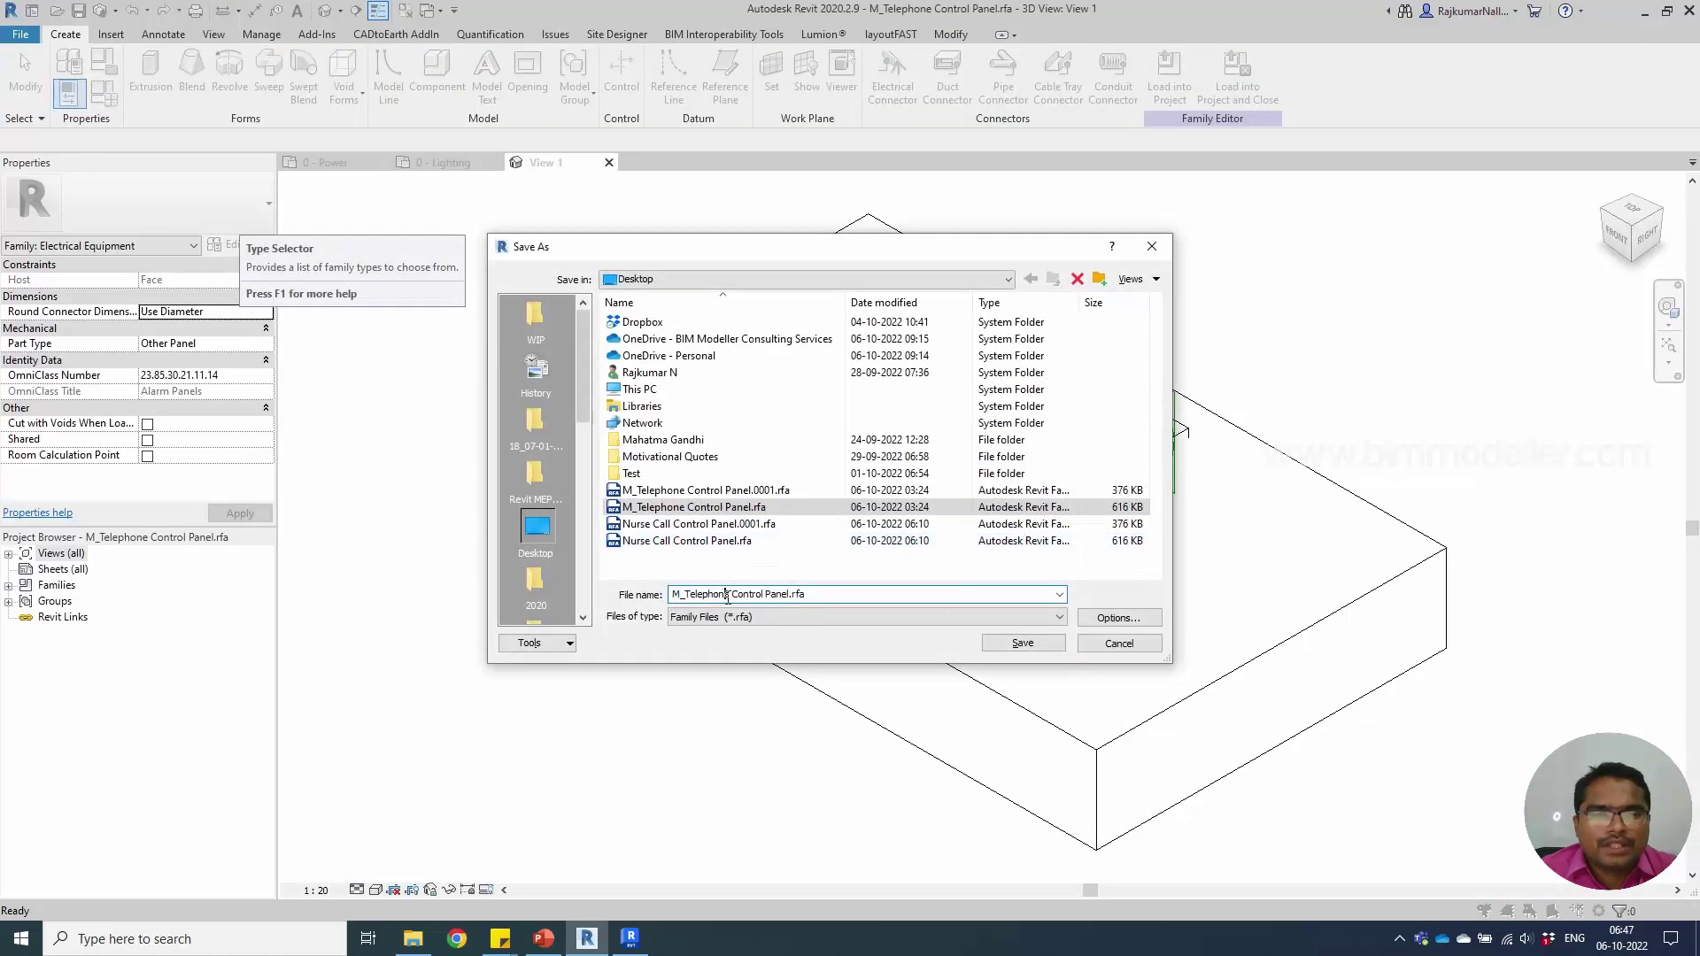
double_click(726, 594)
type("Securi")
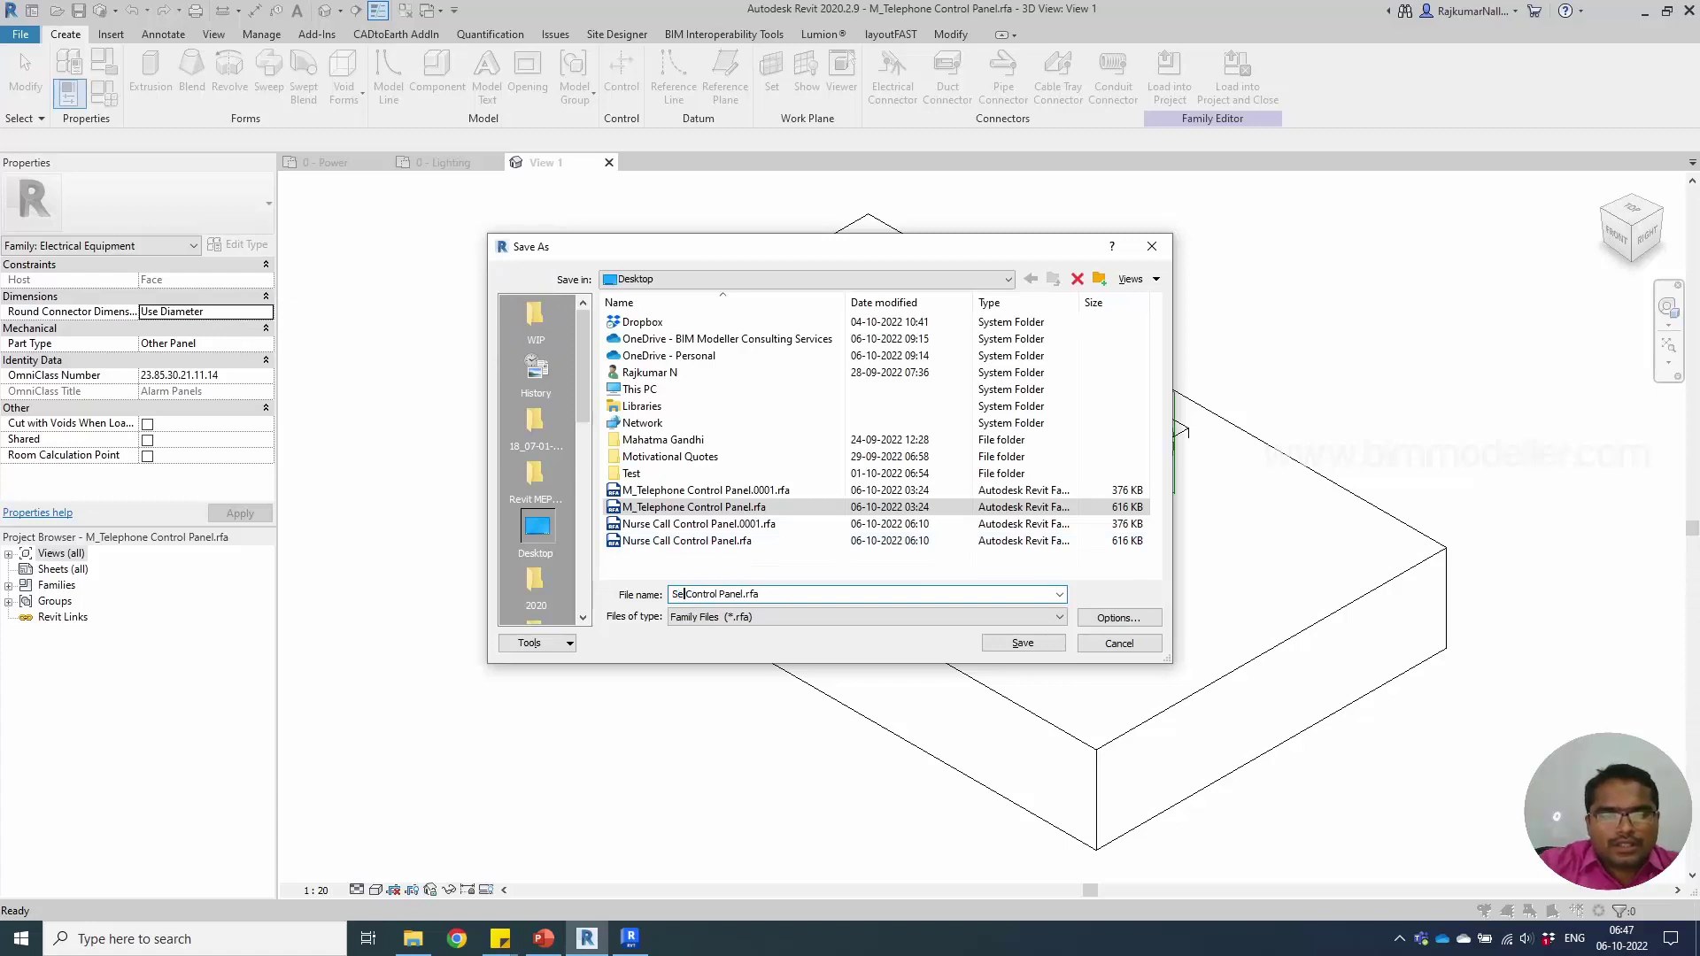
type("ty")
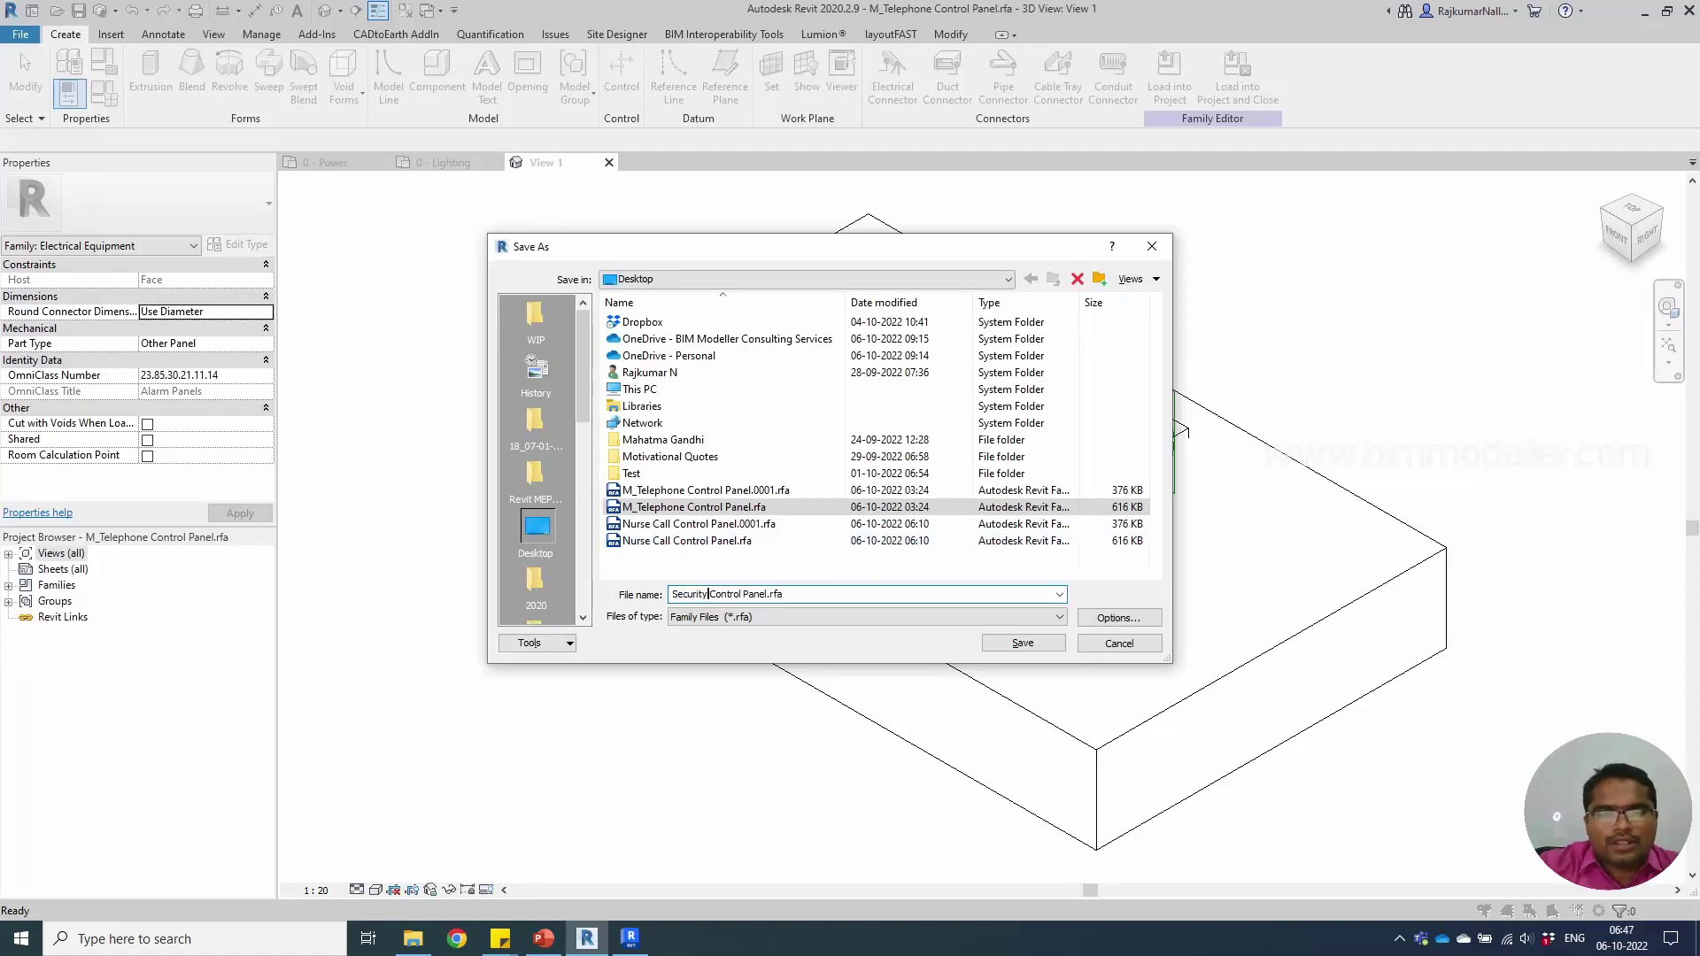
left_click(1115, 617)
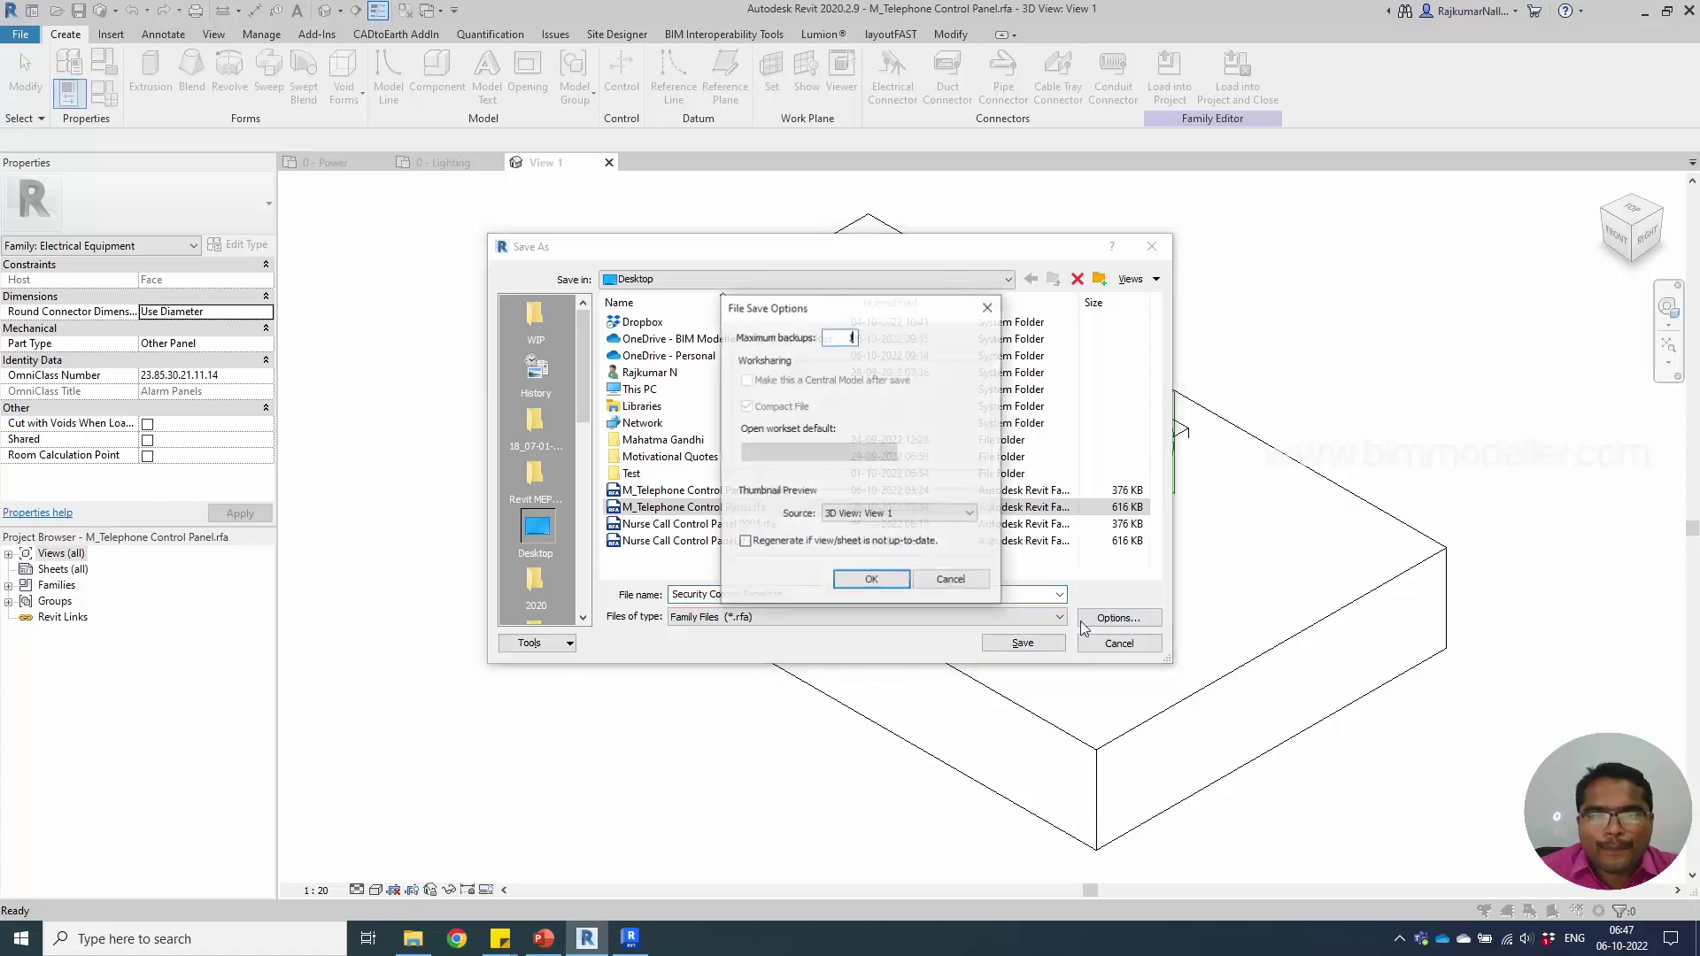
left_click(870, 576)
left_click(996, 644)
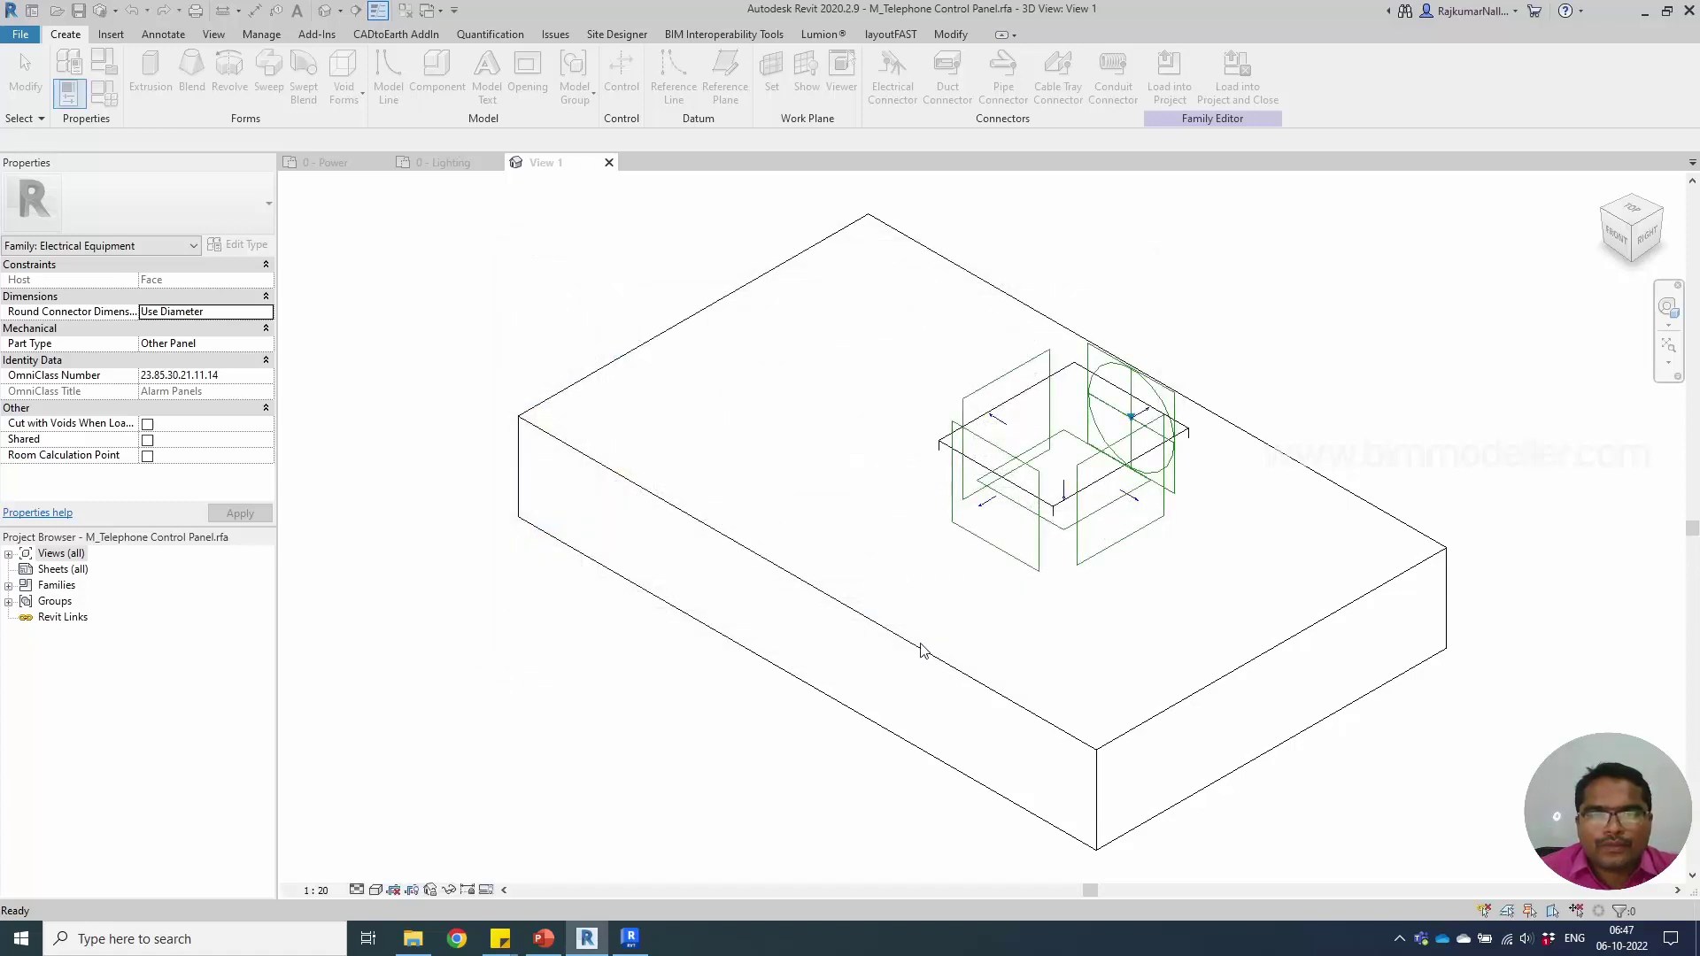
- Set the connector's System Type to Security and load the saved family into the project
left_click(1148, 397)
left_click(258, 281)
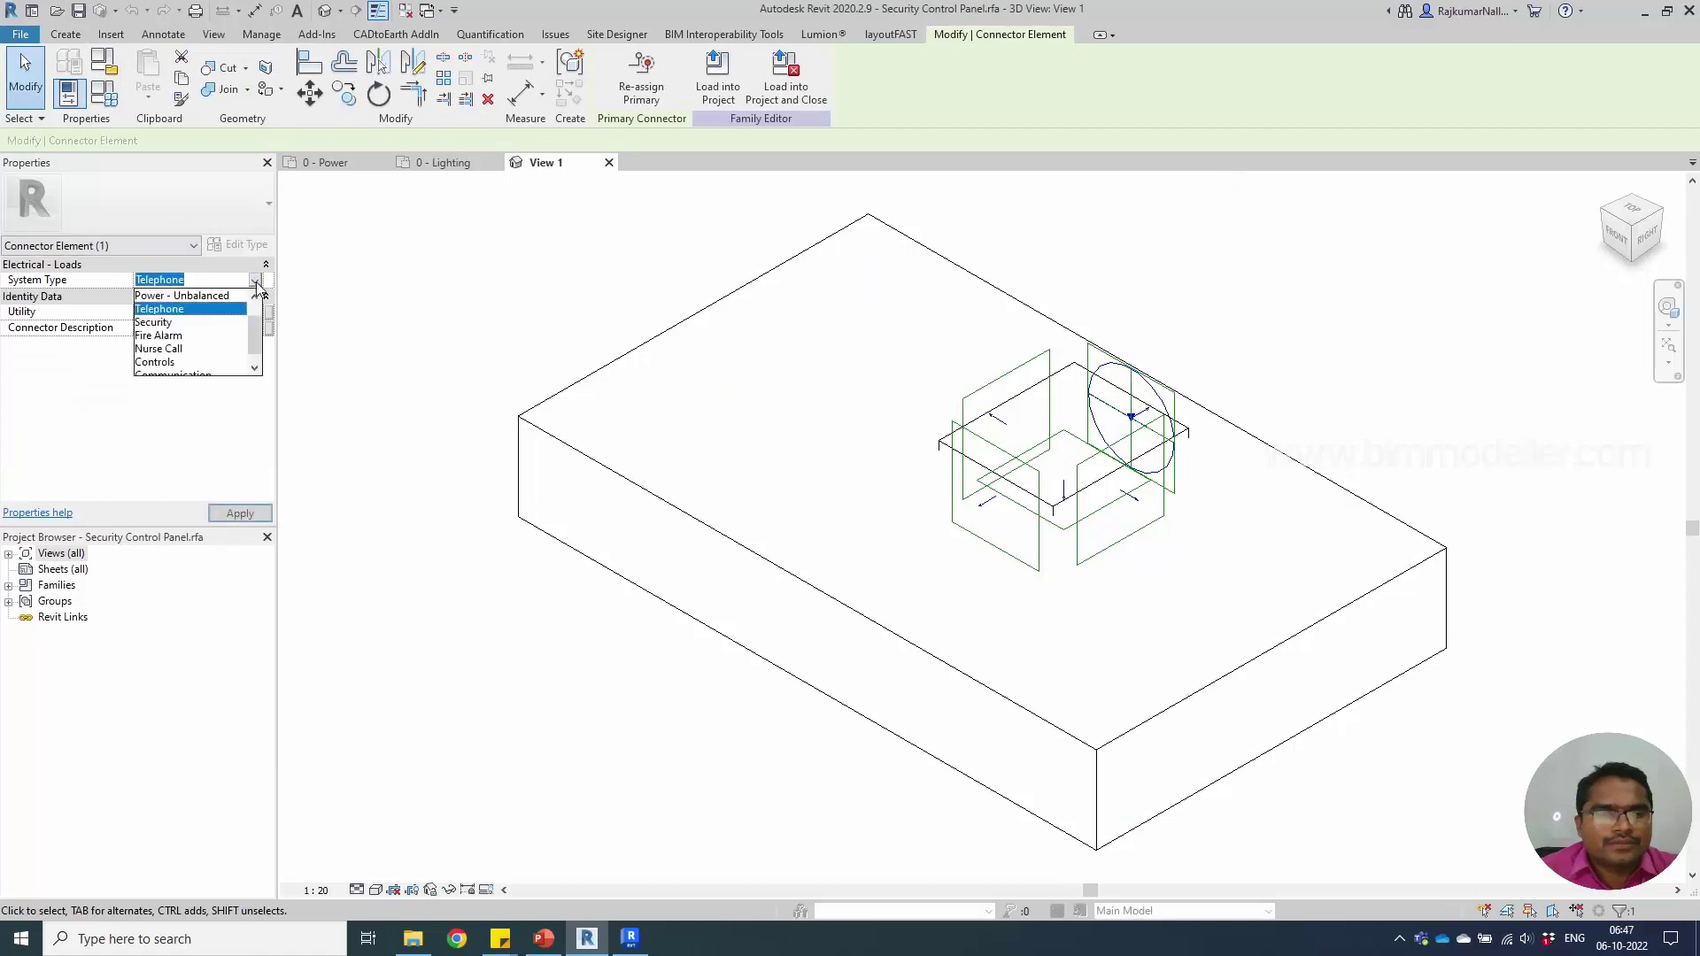
type("Security")
left_click(223, 295)
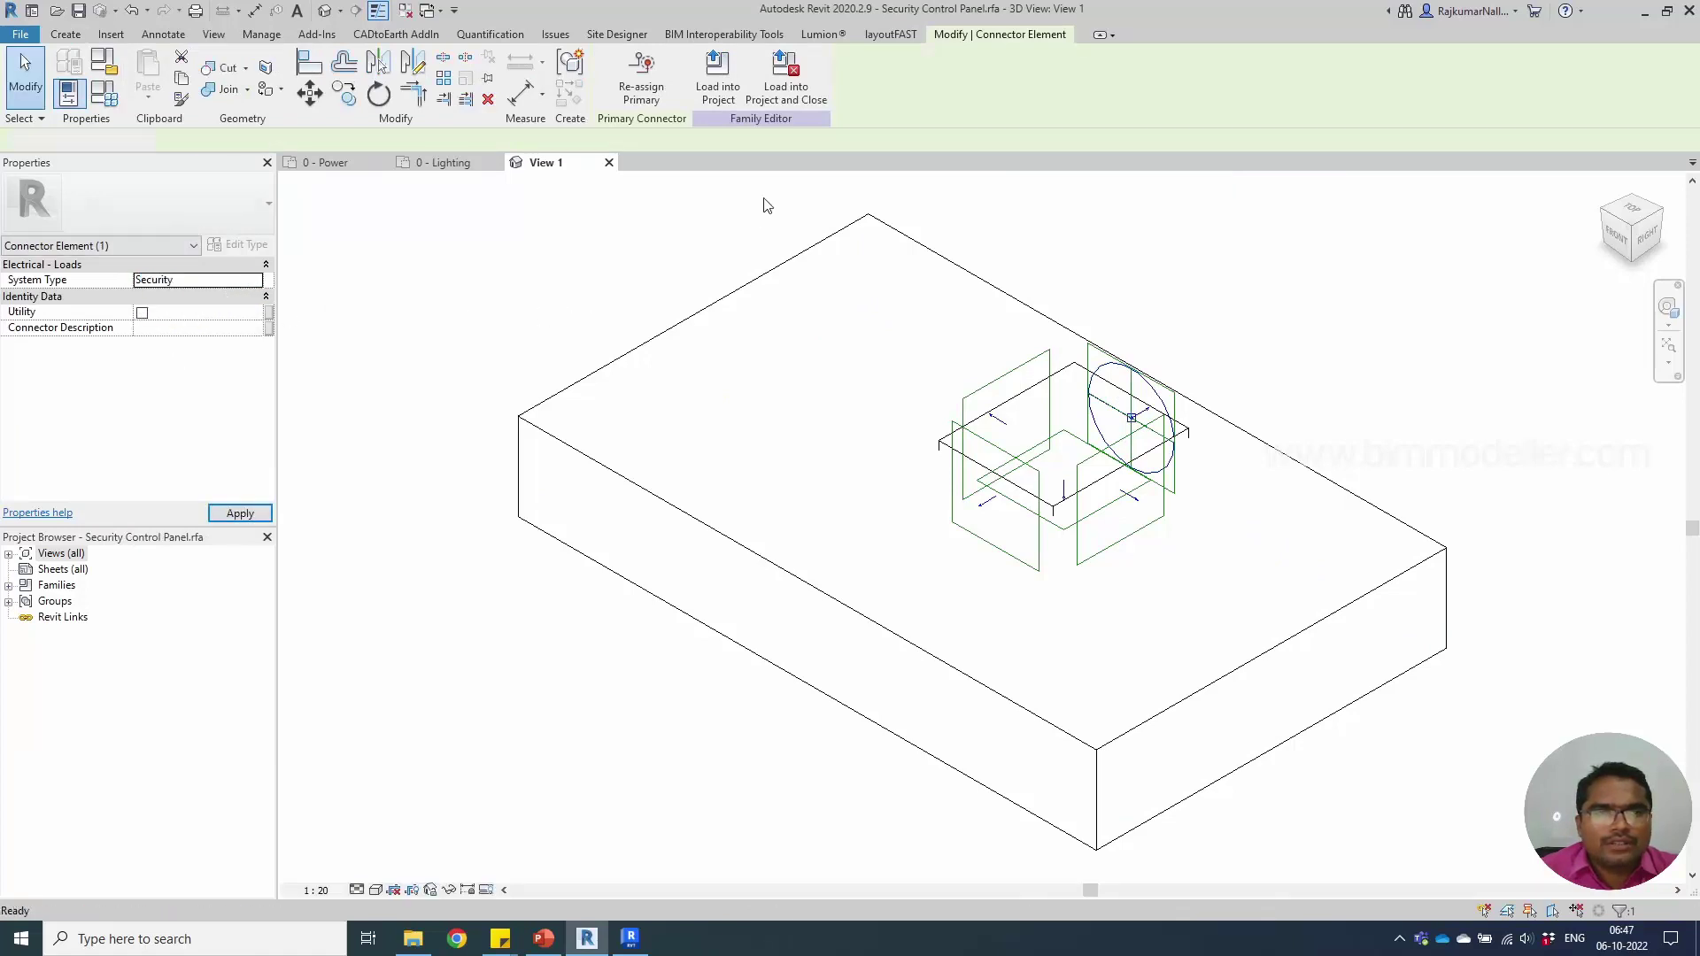
left_click(753, 217)
left_click(682, 83)
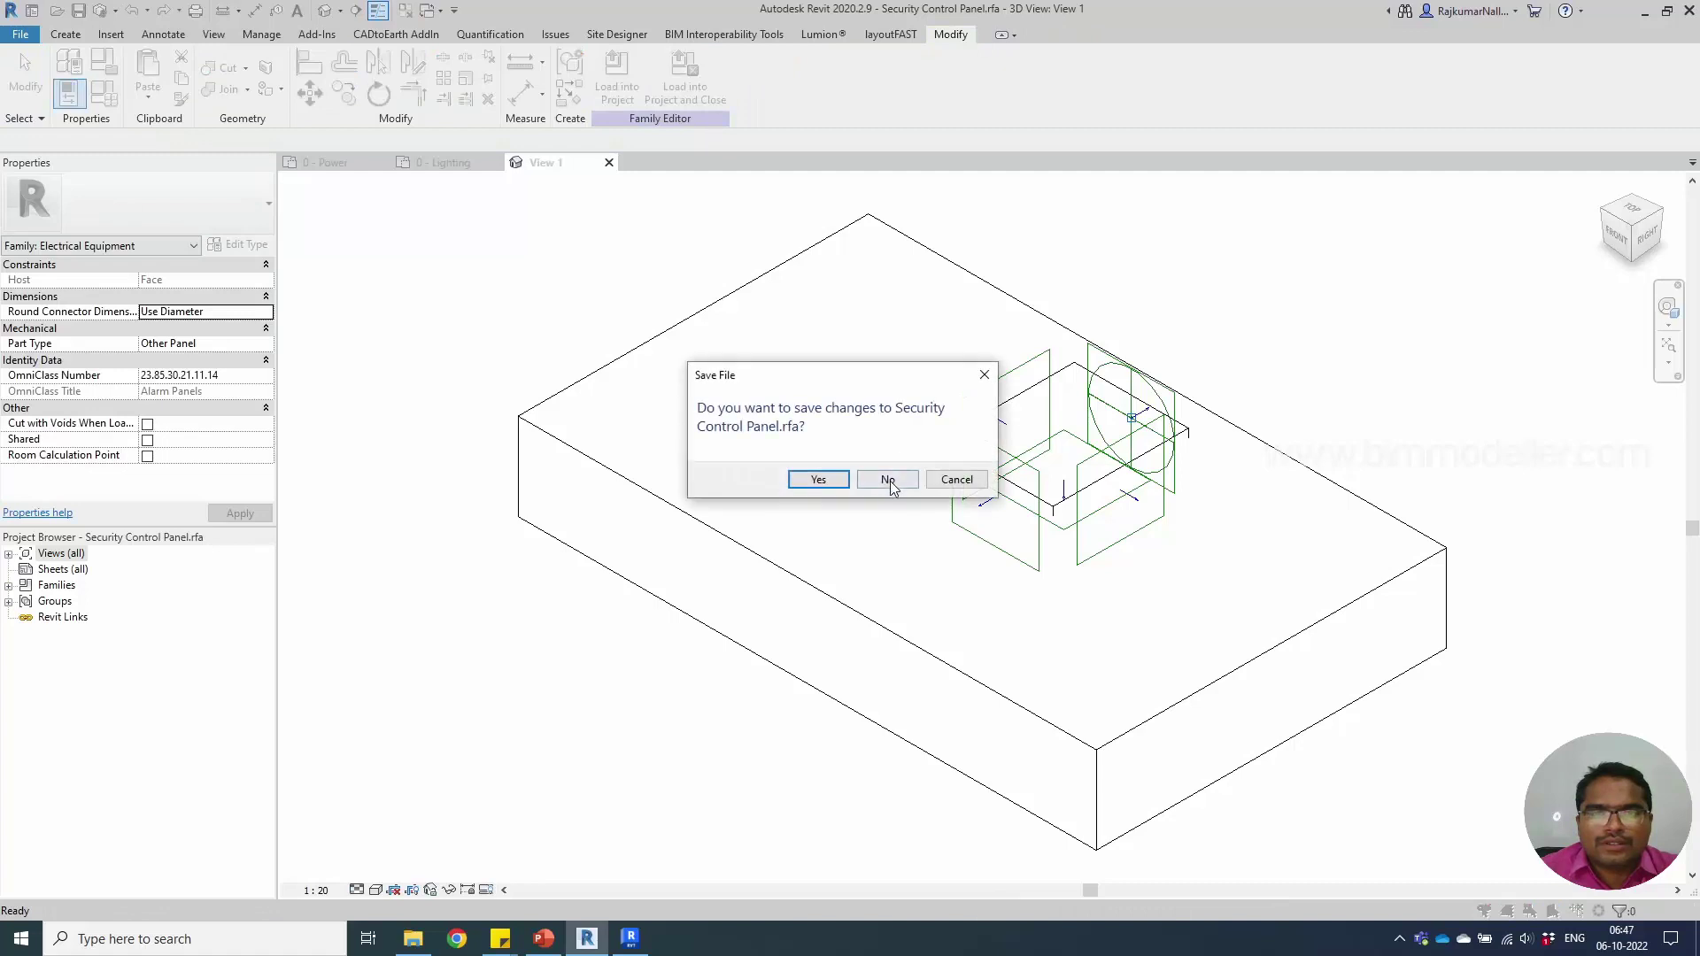
left_click(817, 479)
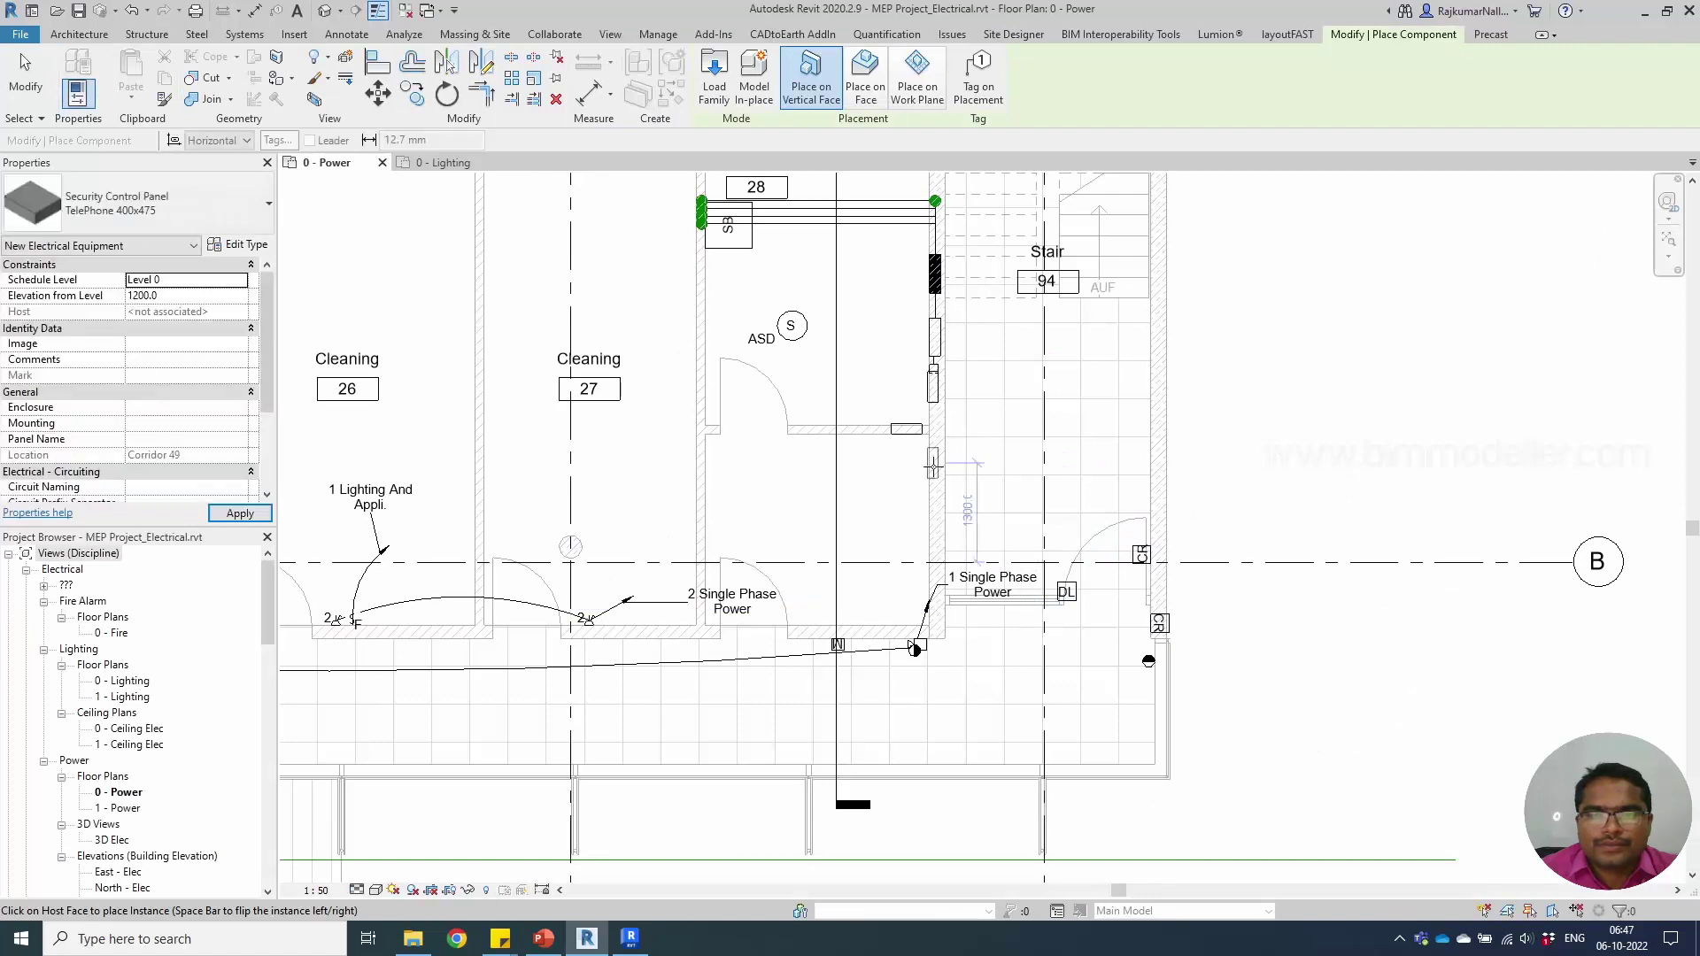
- Place the Security Control Panel on the corridor wall below ASD
scroll(932, 464, "up", 2)
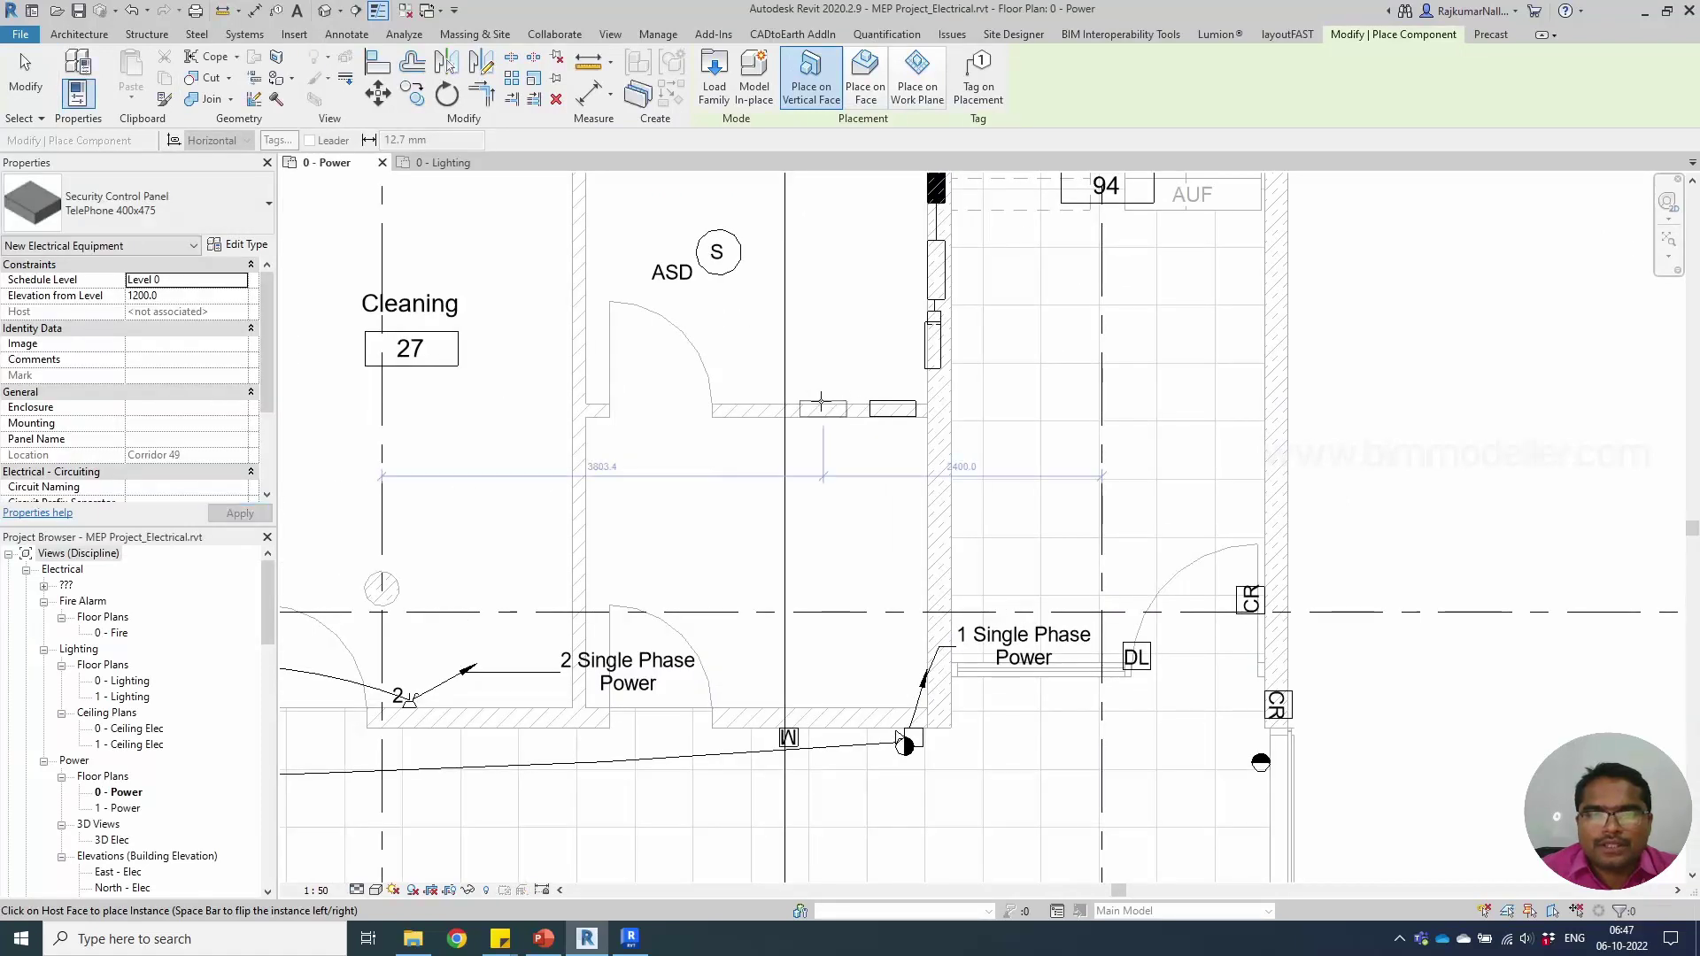
left_click(822, 407)
key("Escape")
key("Escape")
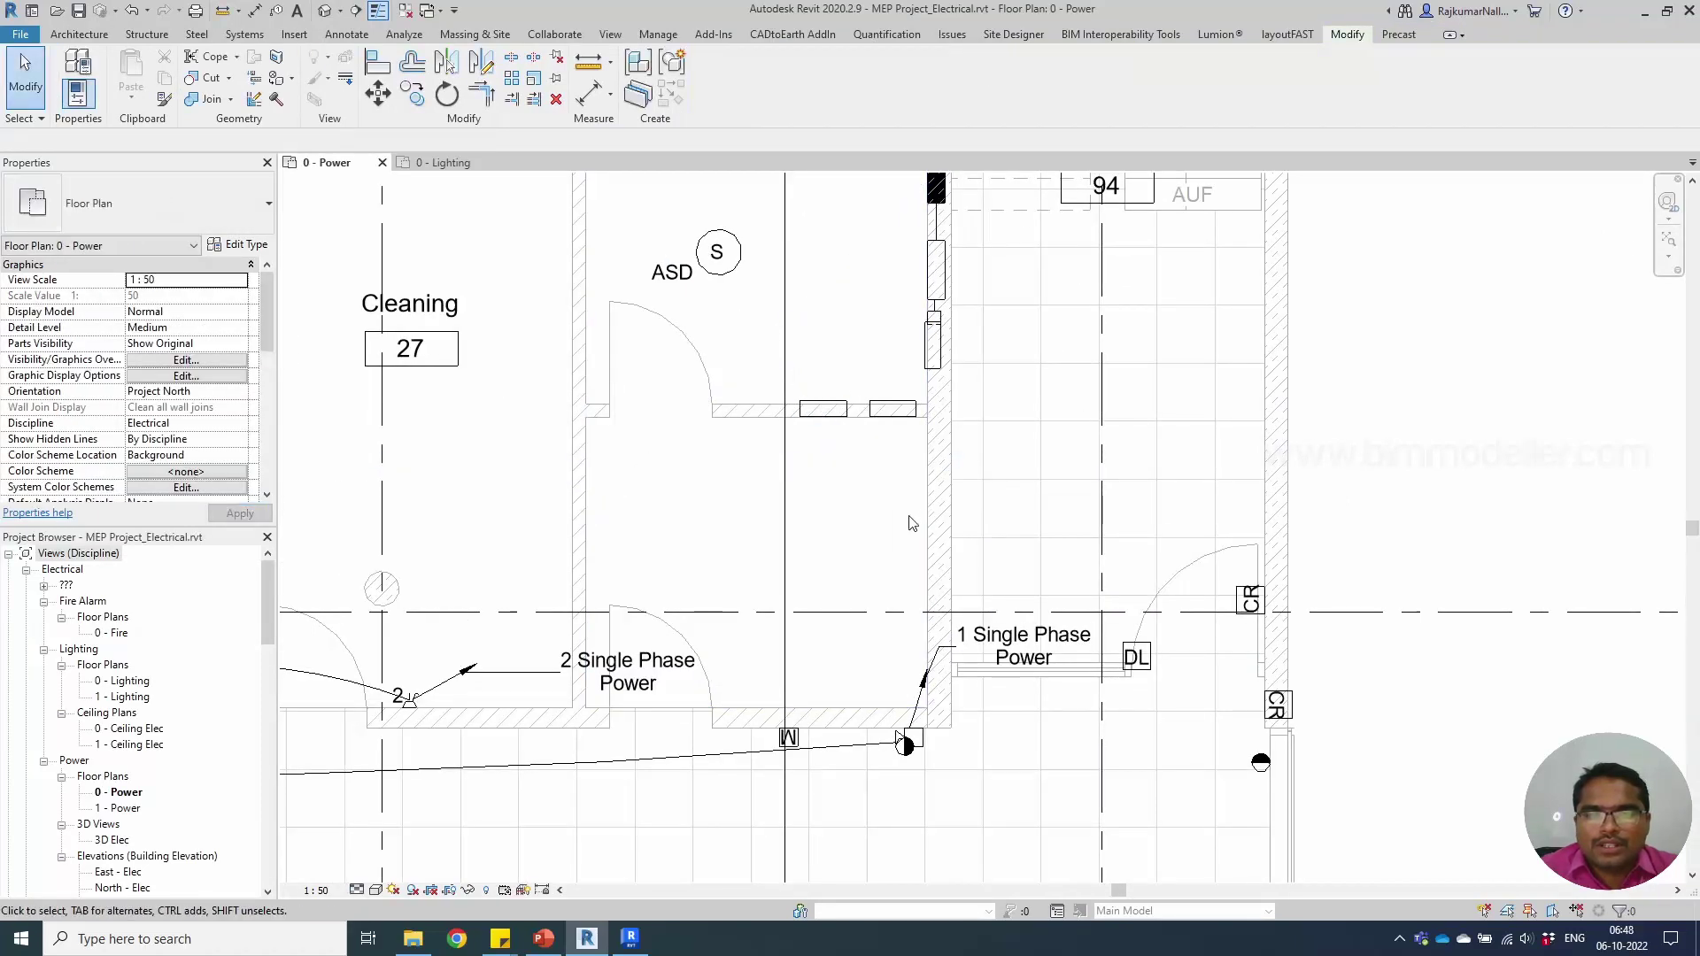
- Slide the Fire Alarm Control Panel slightly down along its wall by Stair 94
middle_click_drag(911, 520, 810, 601)
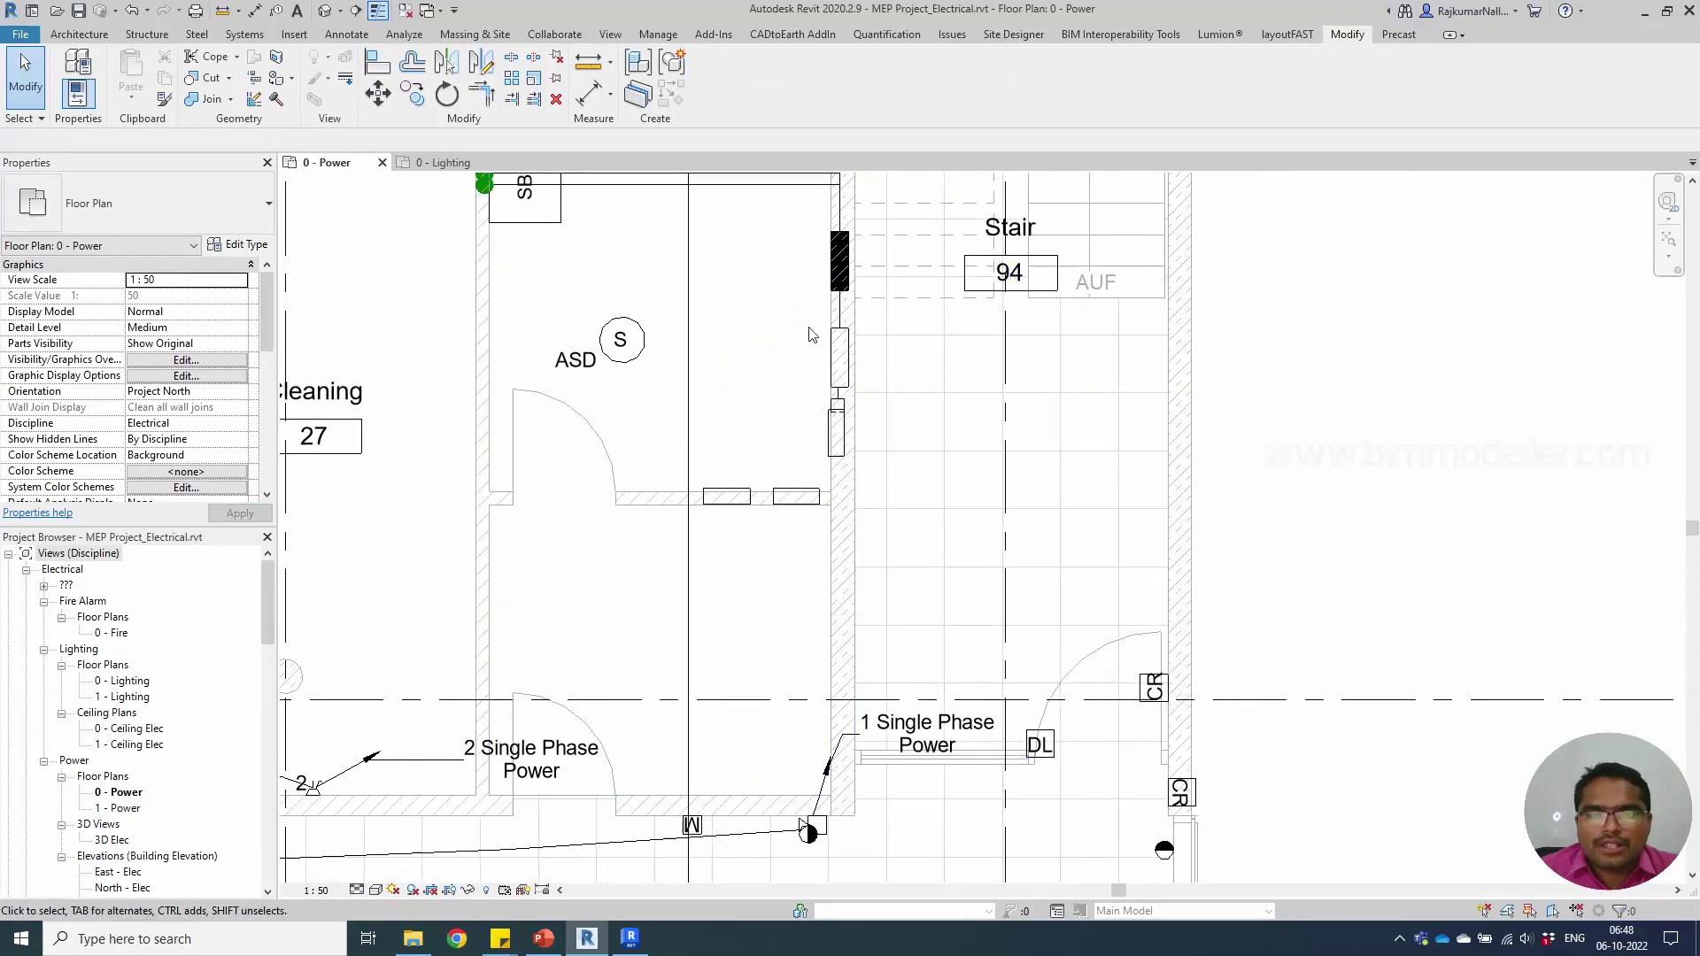
left_click(838, 434)
left_click_drag(848, 443, 850, 447)
key("Escape")
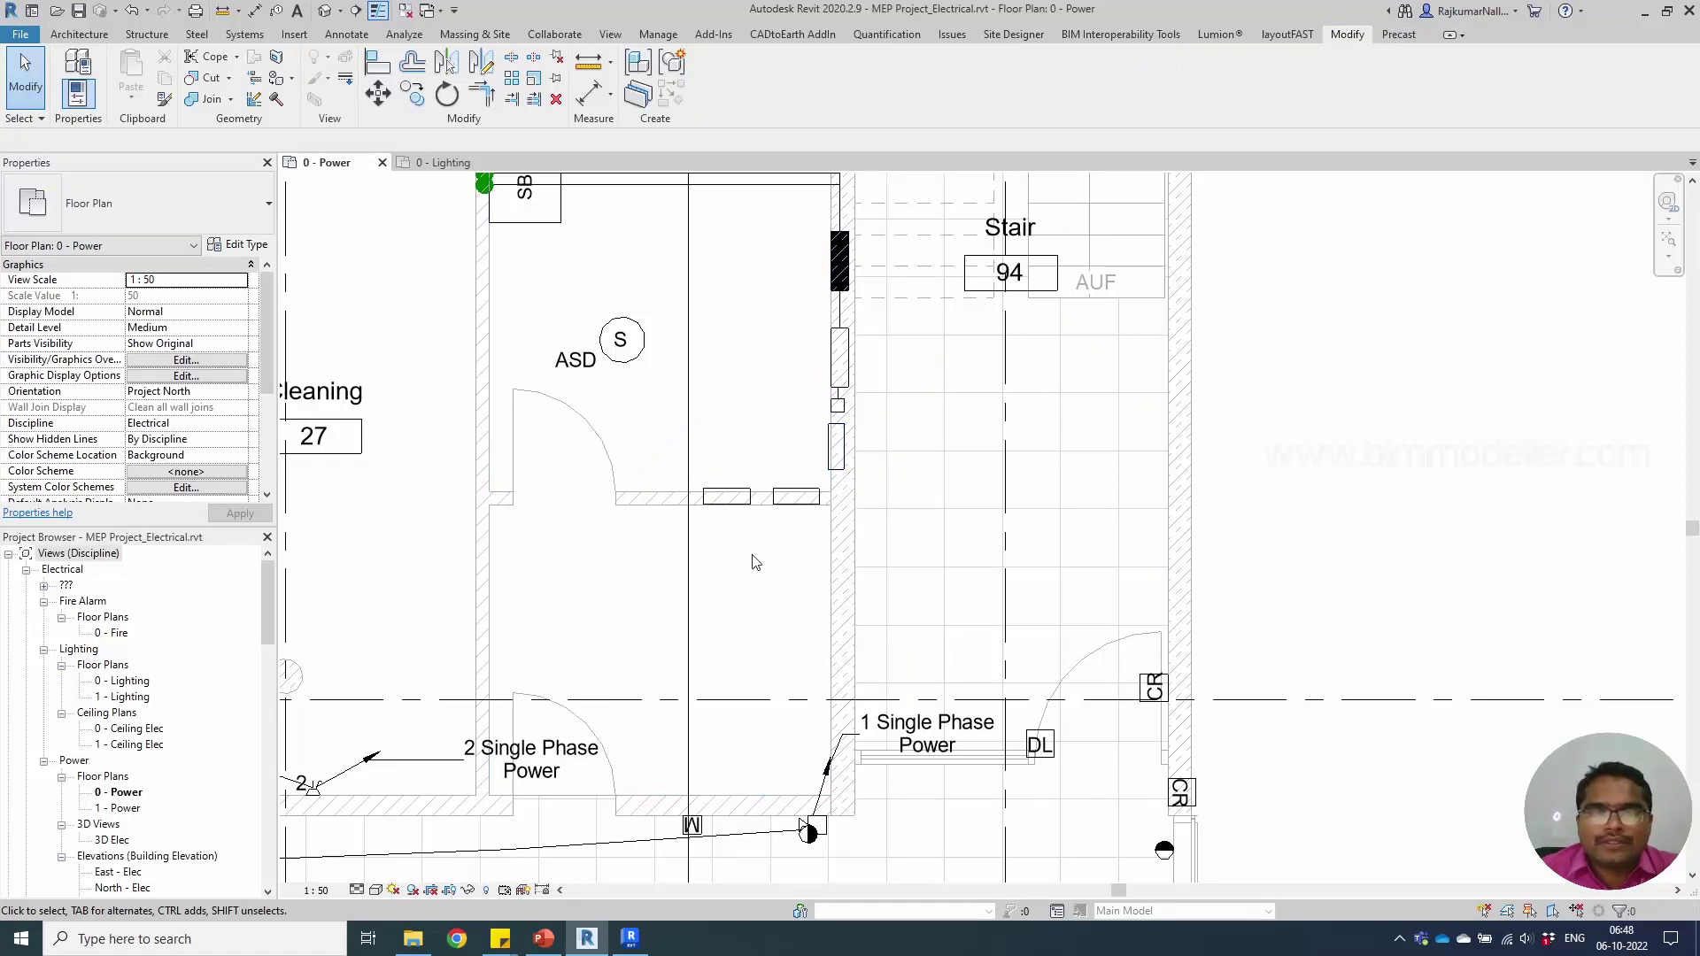
- Create a Security circuit, Security Stair 94, for the card reader CR by Stair 94
left_click(743, 520)
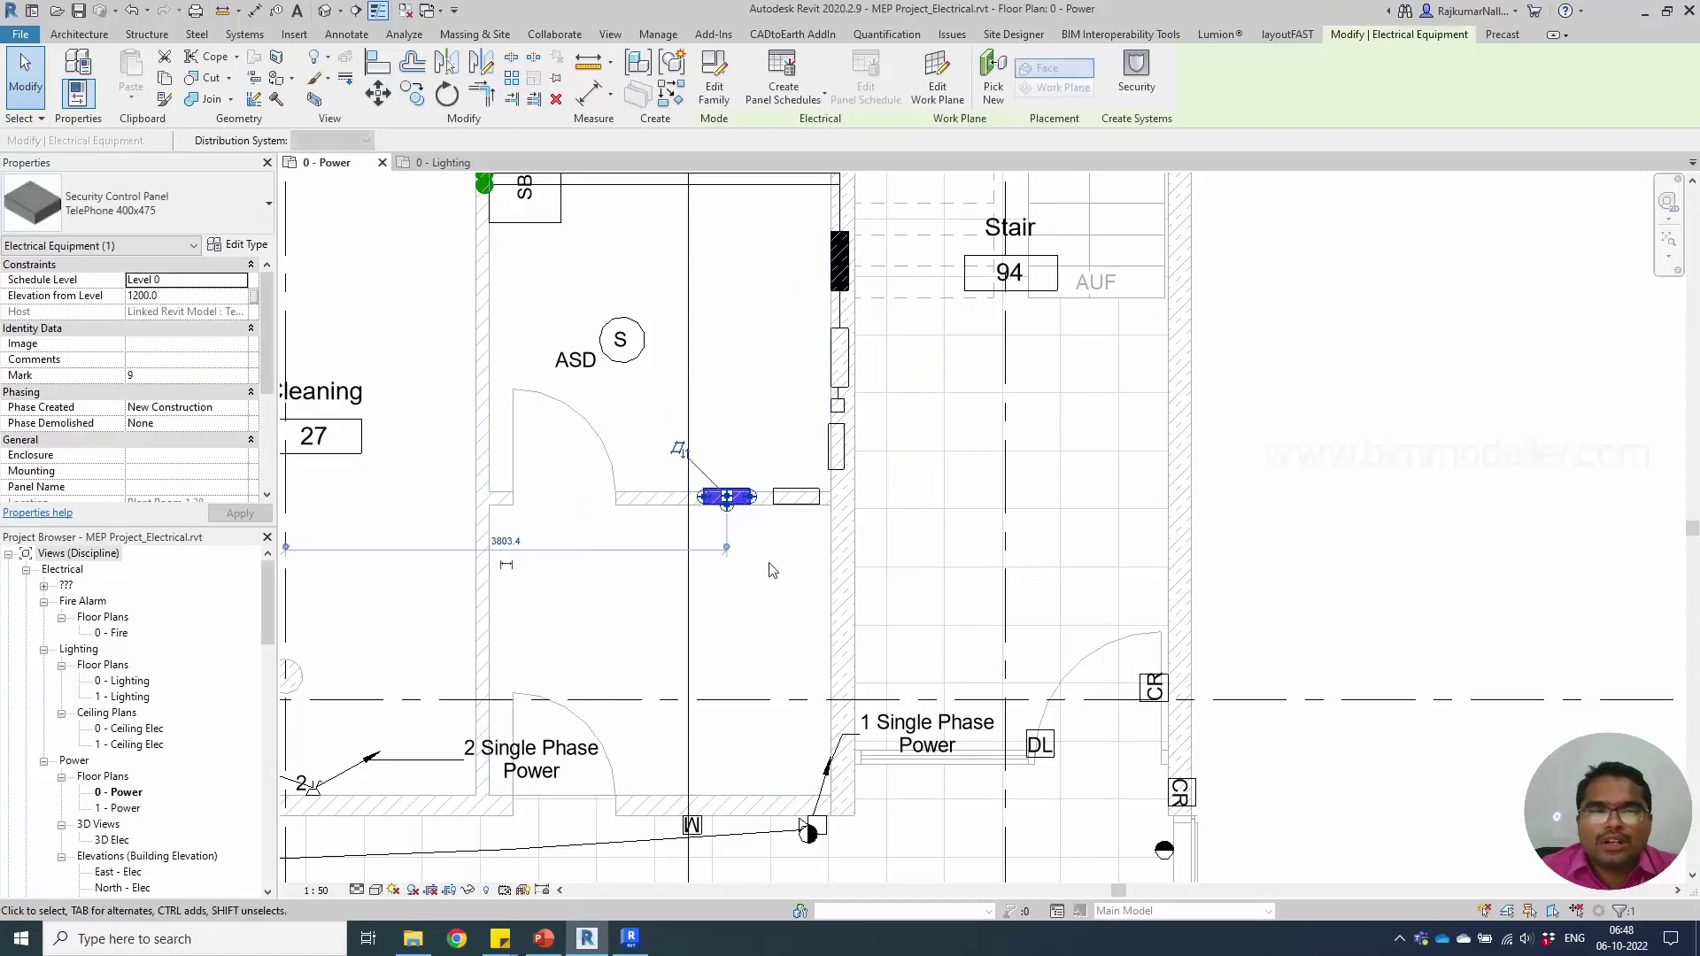
left_click(772, 529)
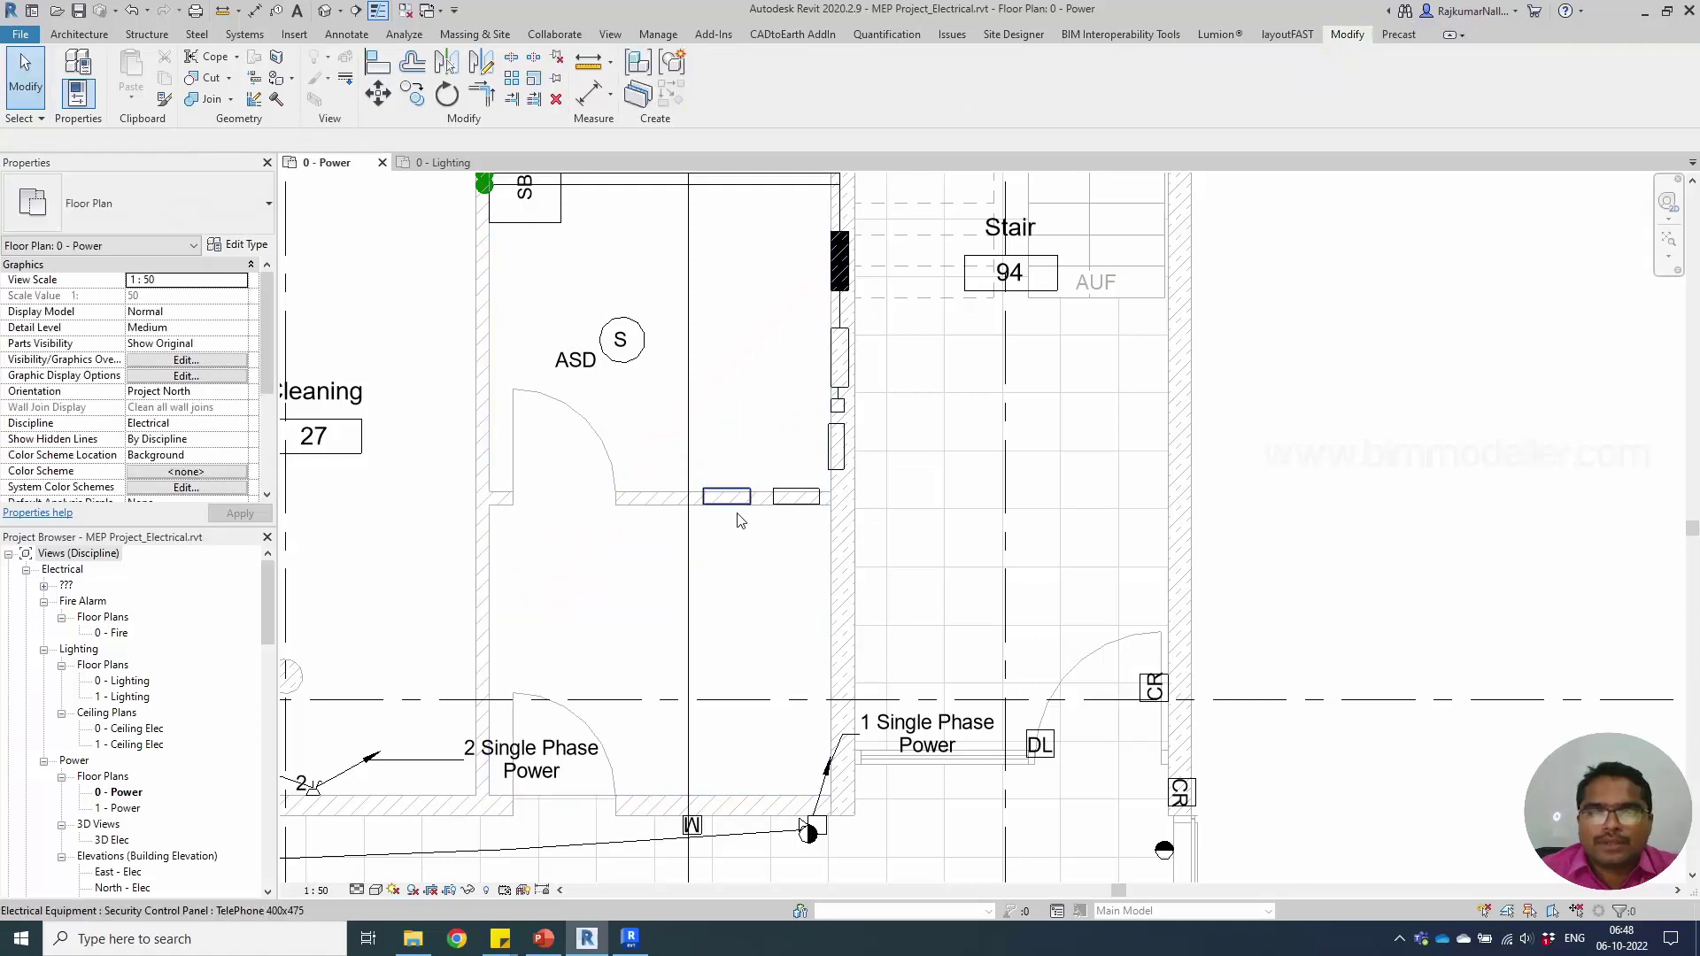
left_click(740, 520)
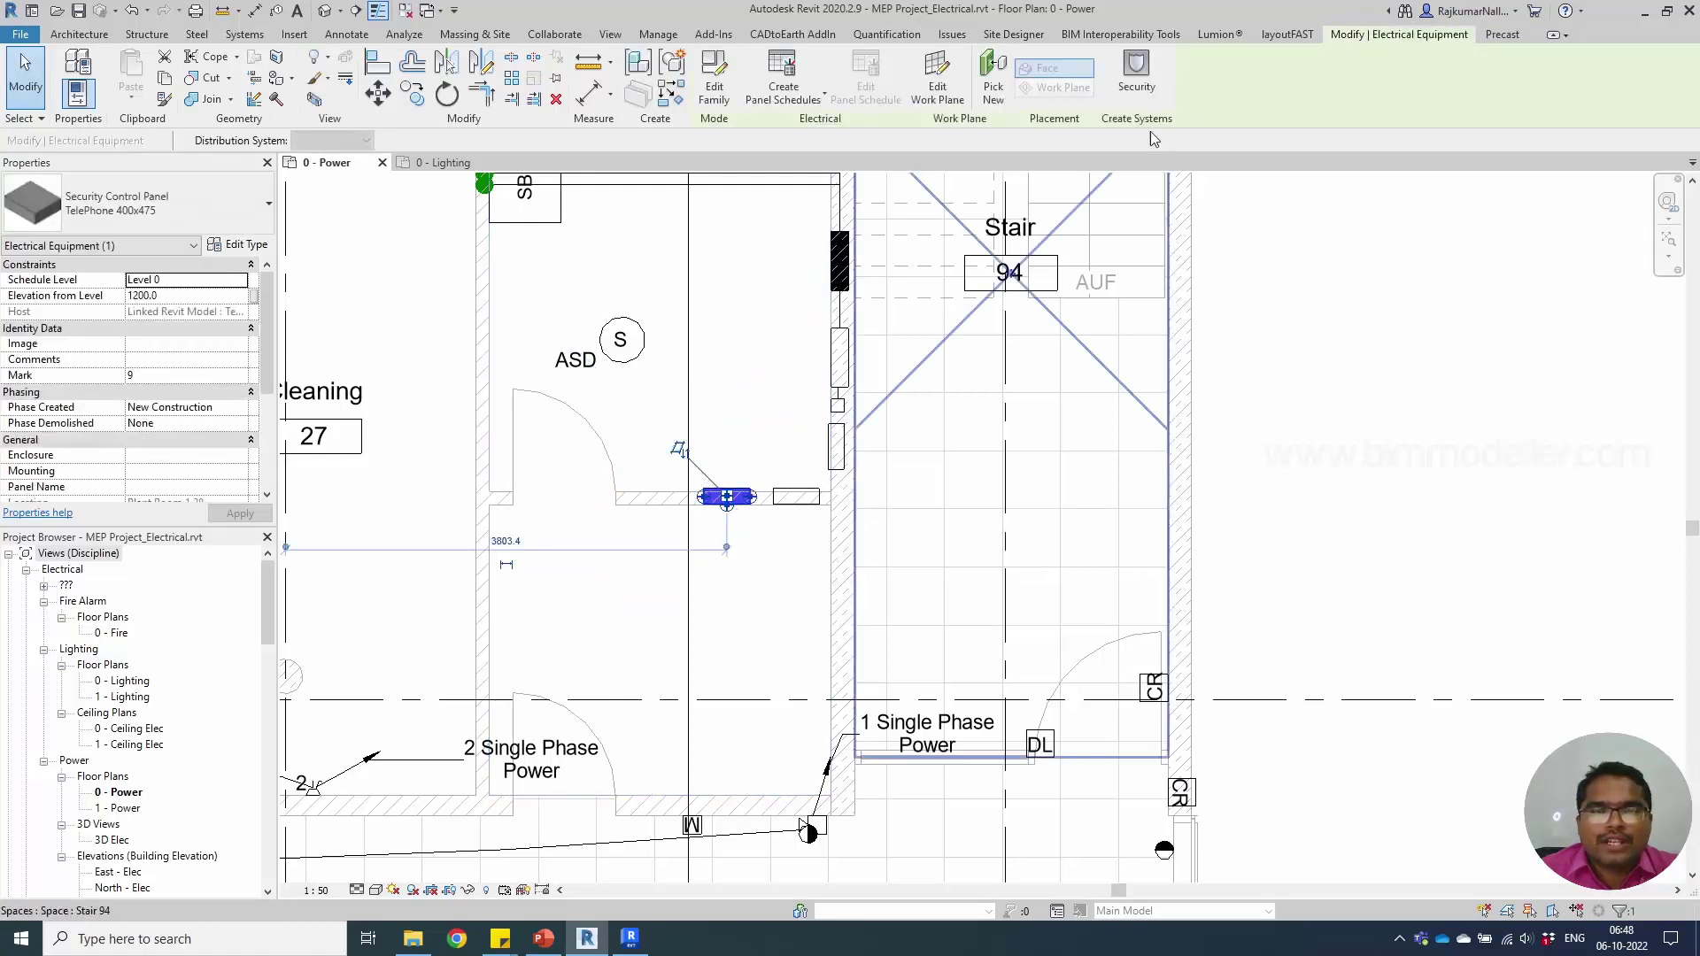
key("Escape")
left_click(1147, 694)
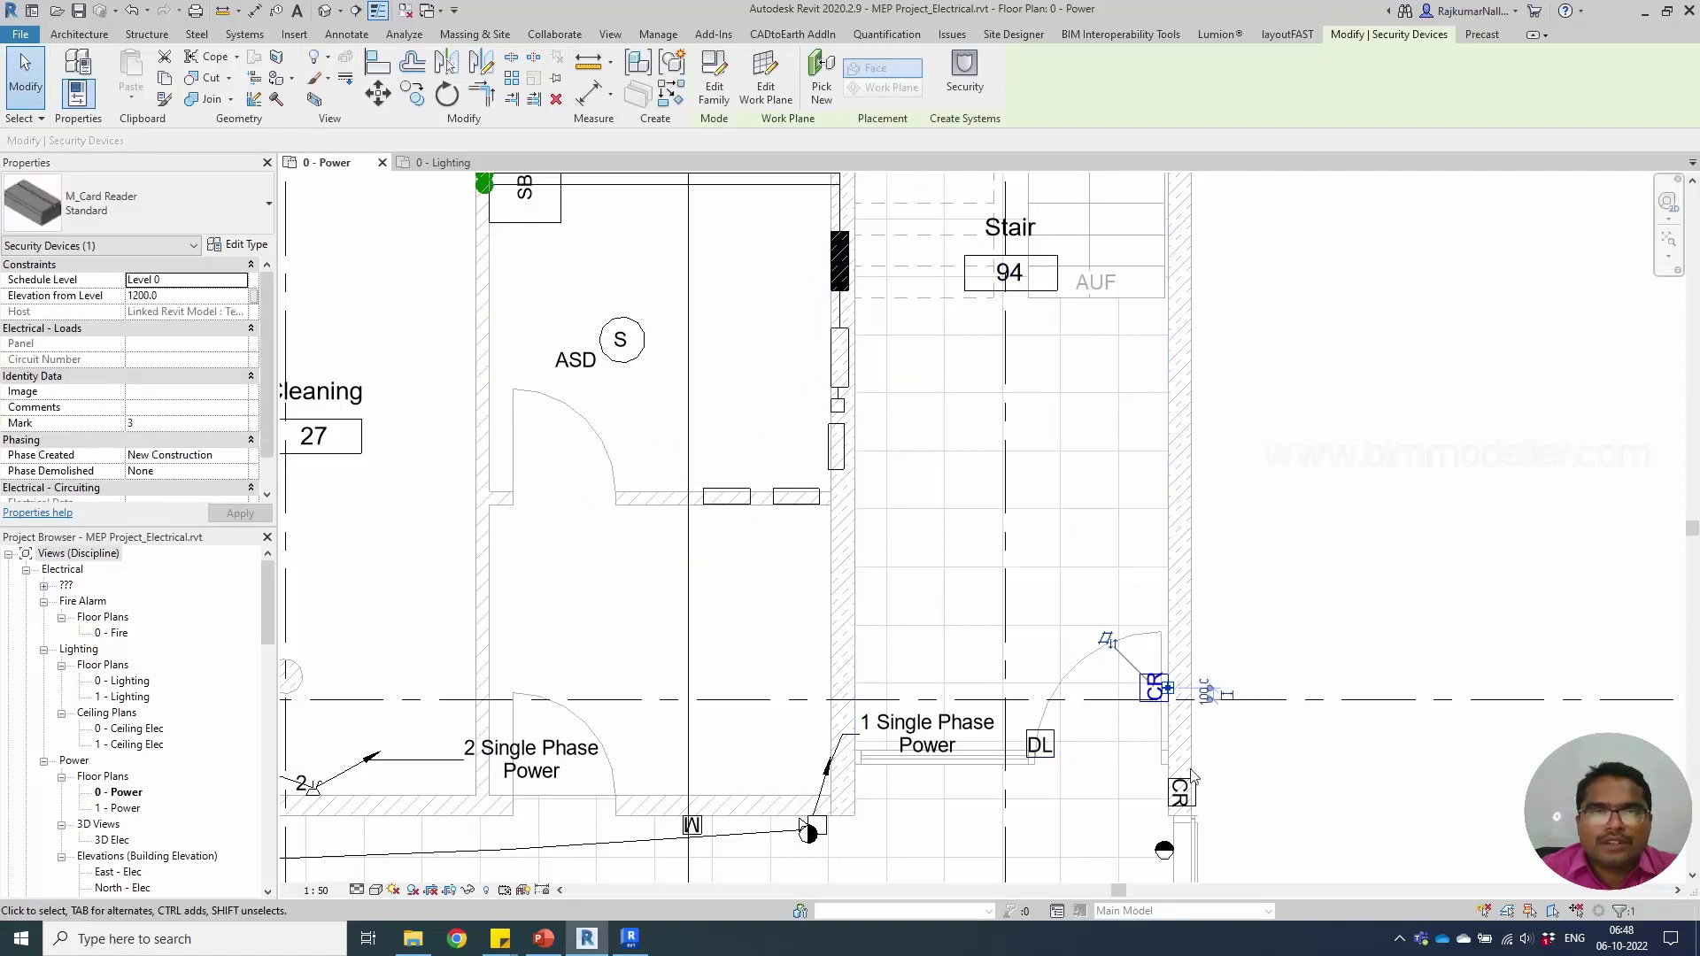
middle_click_drag(1154, 741, 1110, 567)
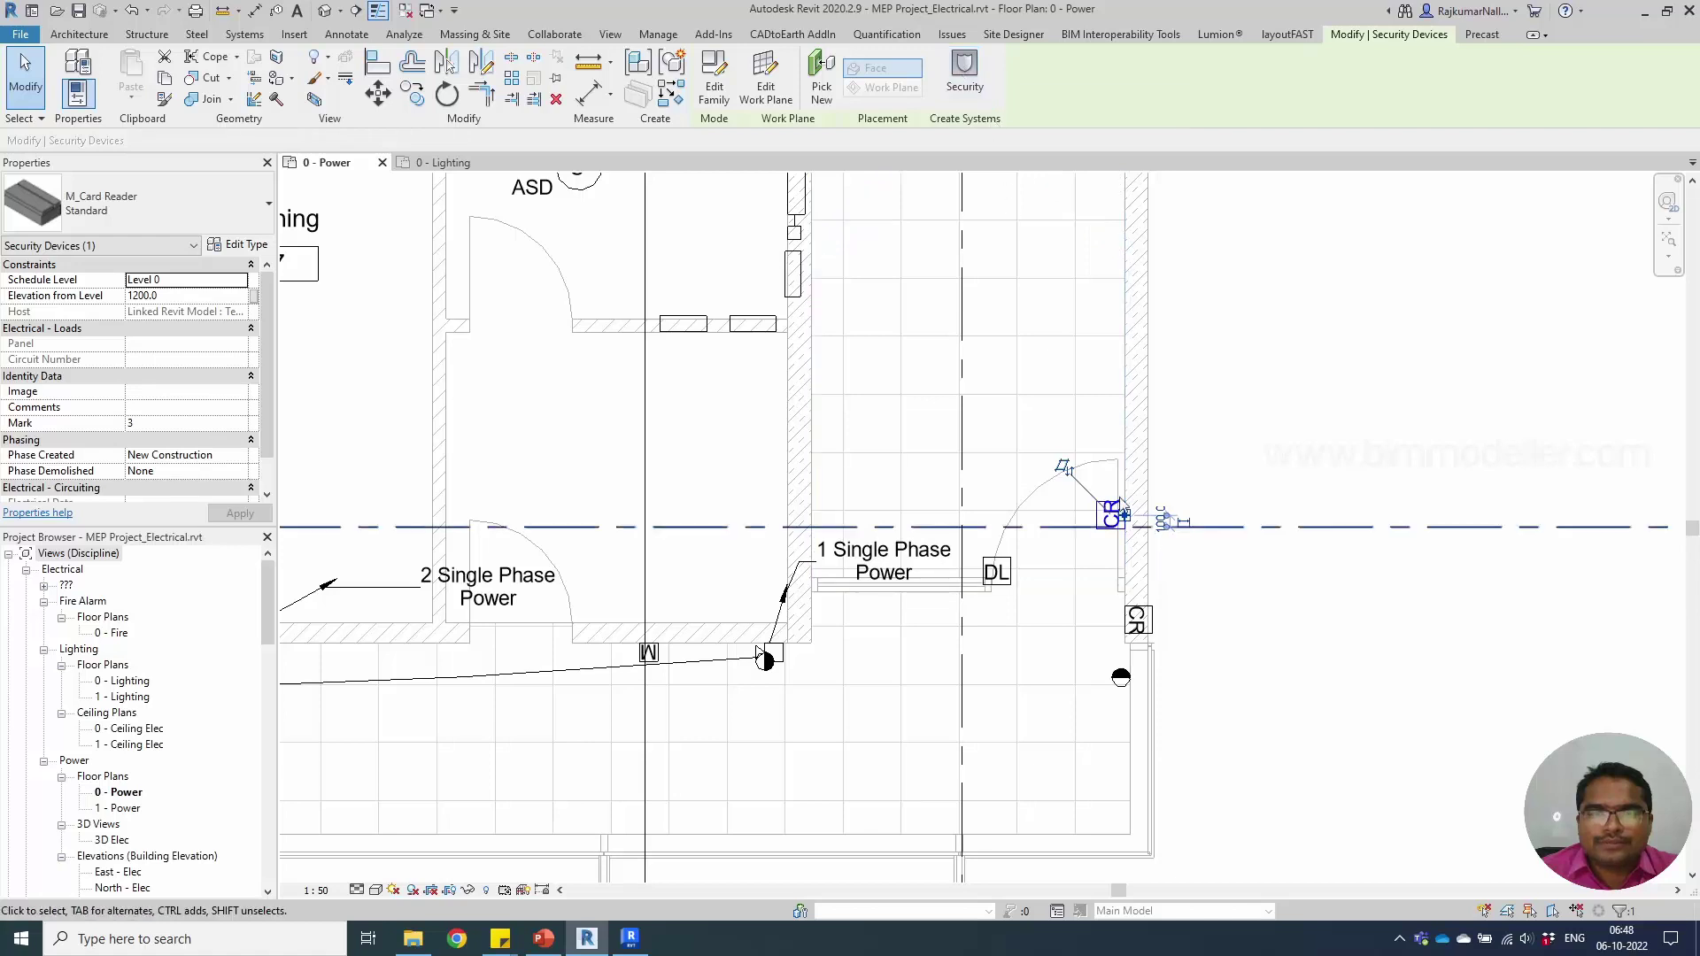
left_click(959, 69)
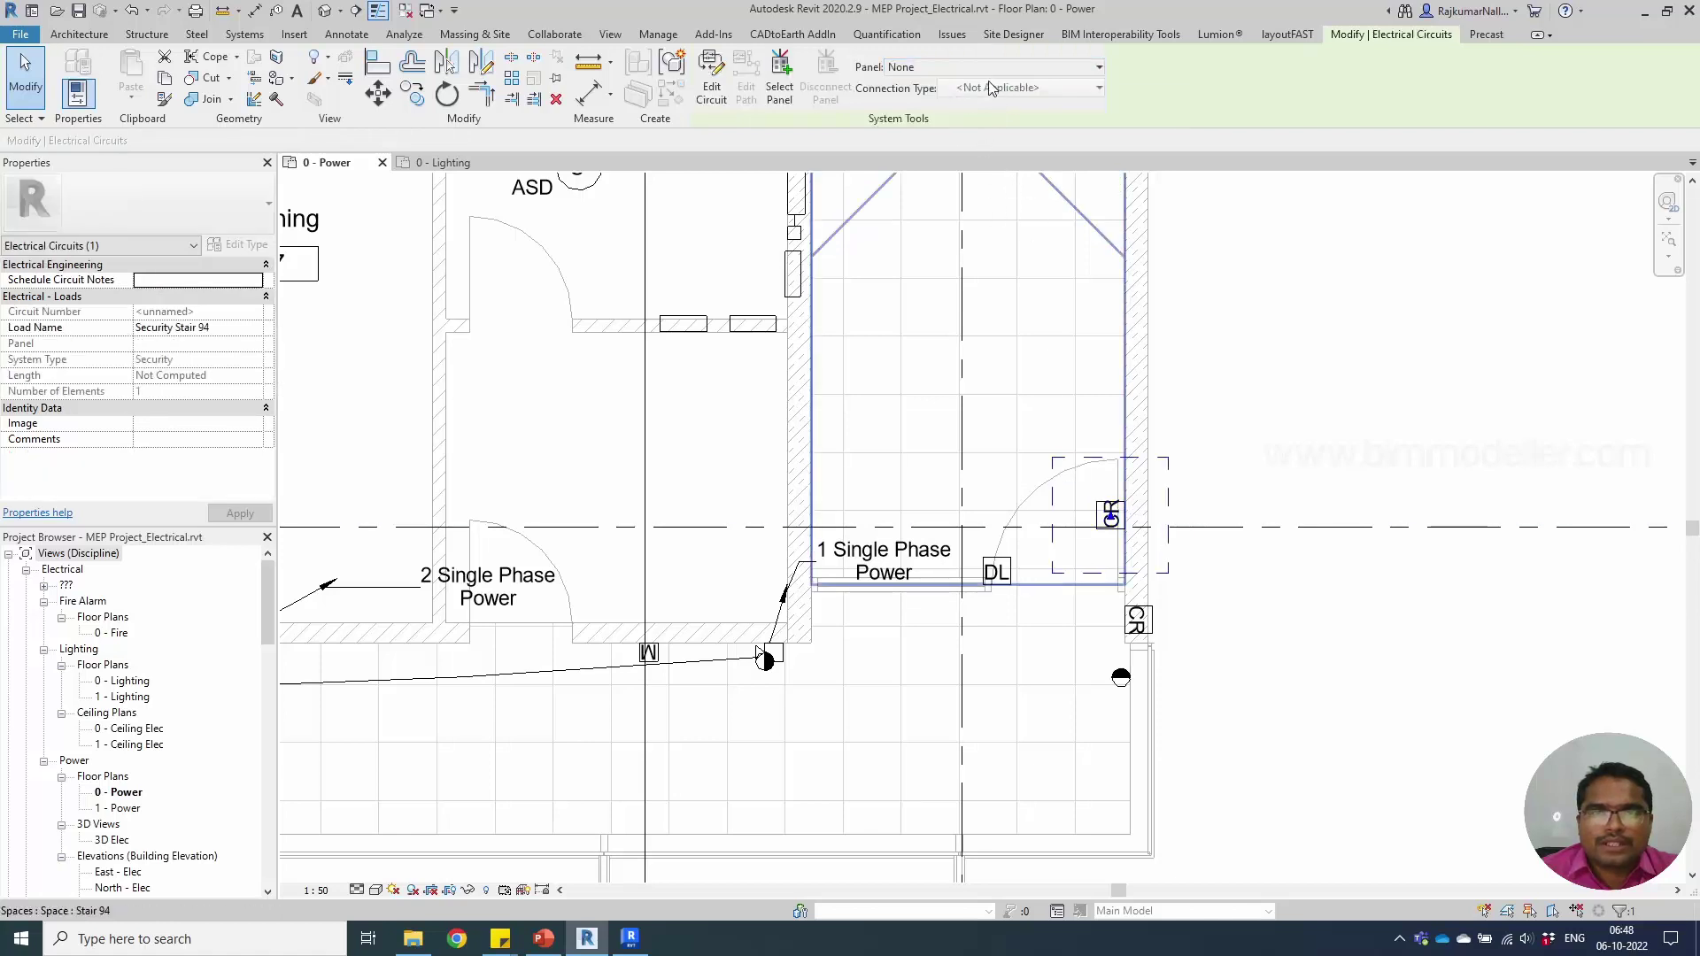
left_click(983, 69)
left_click(684, 239)
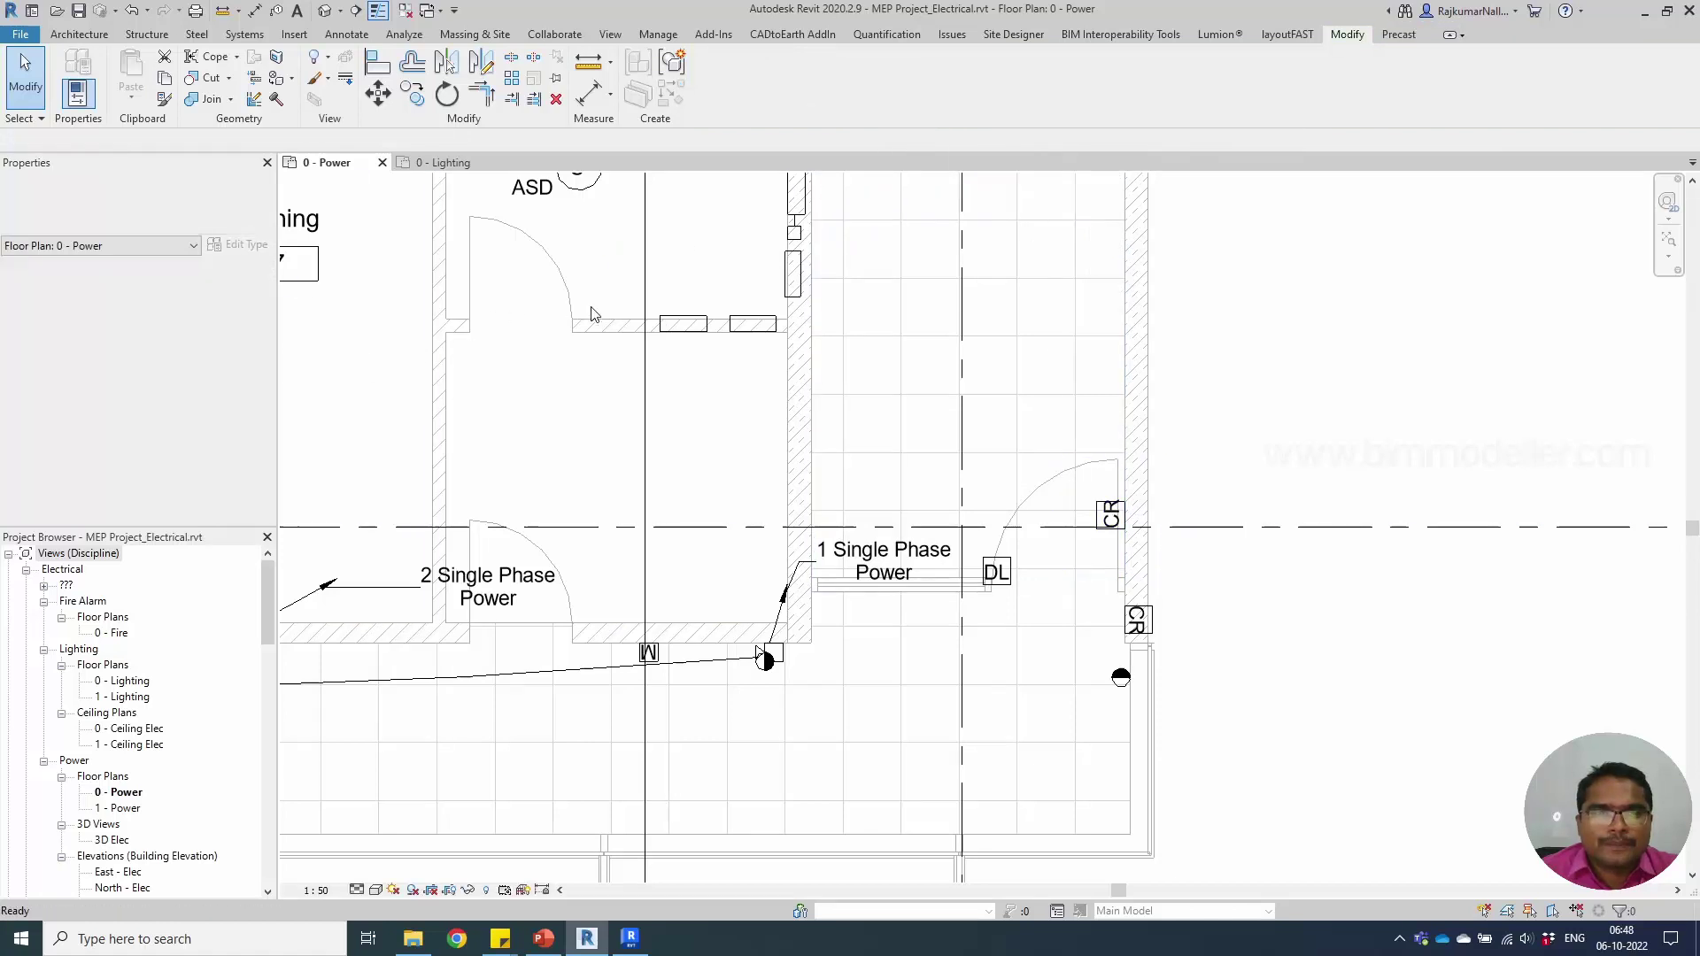
- Rename the Security Control Panel's type from TelePhone 400x475 to 'Security Panel'
left_click(697, 321)
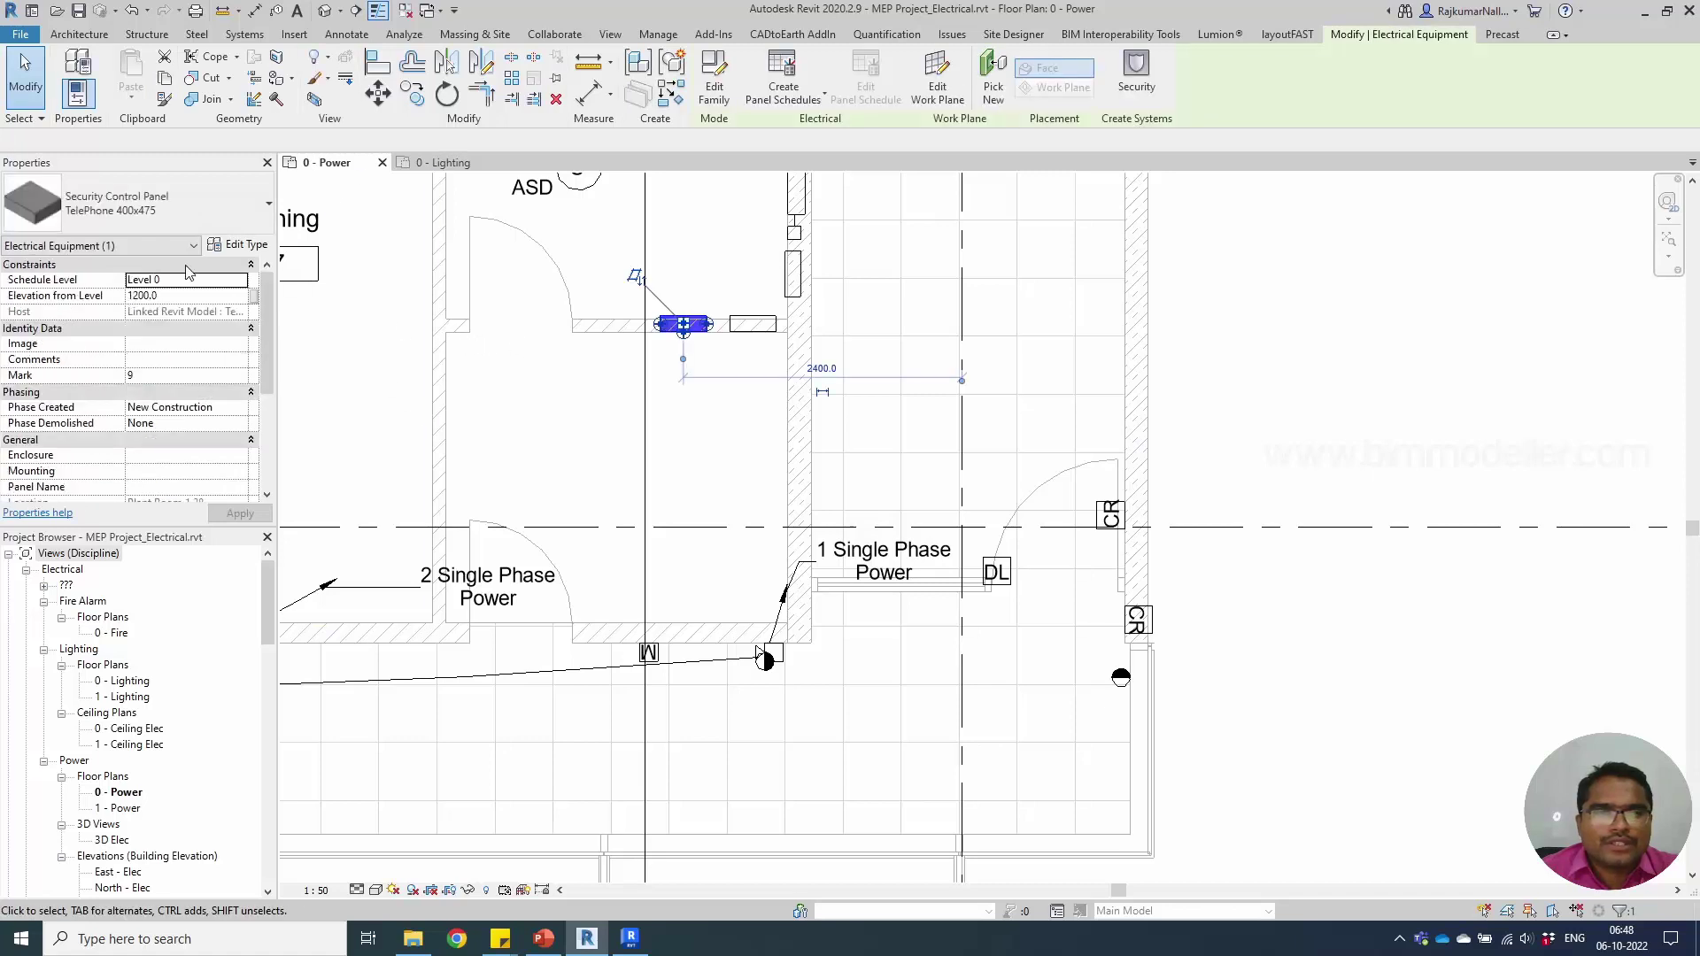
left_click(232, 253)
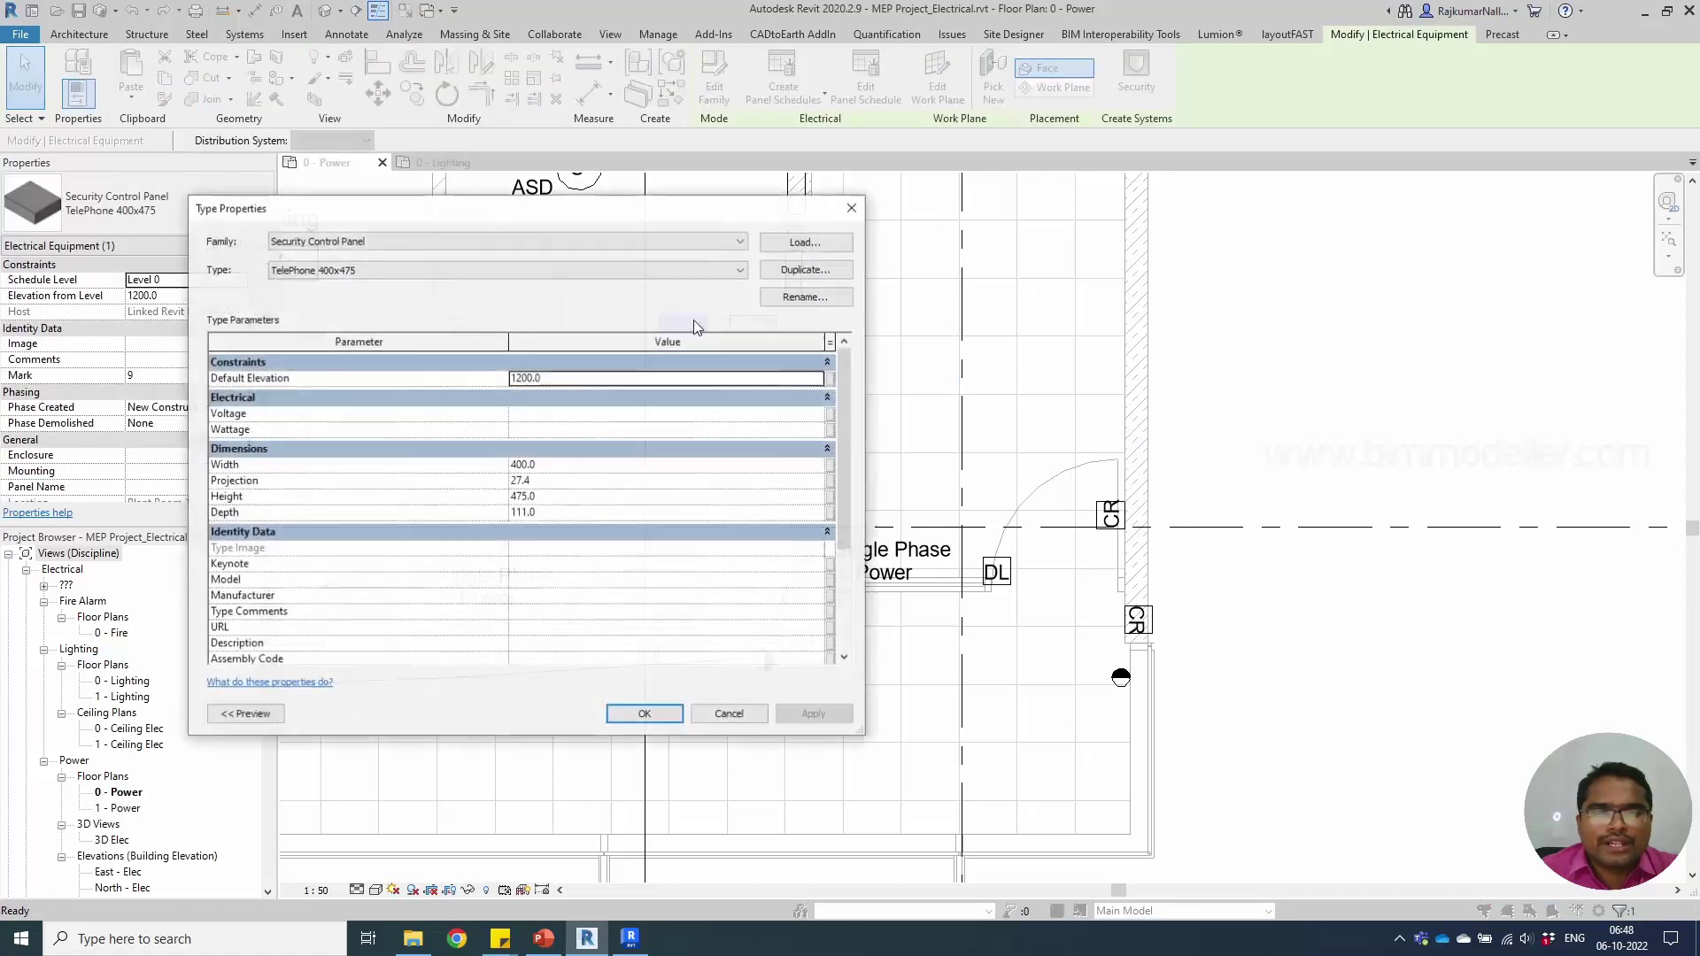
left_click(814, 297)
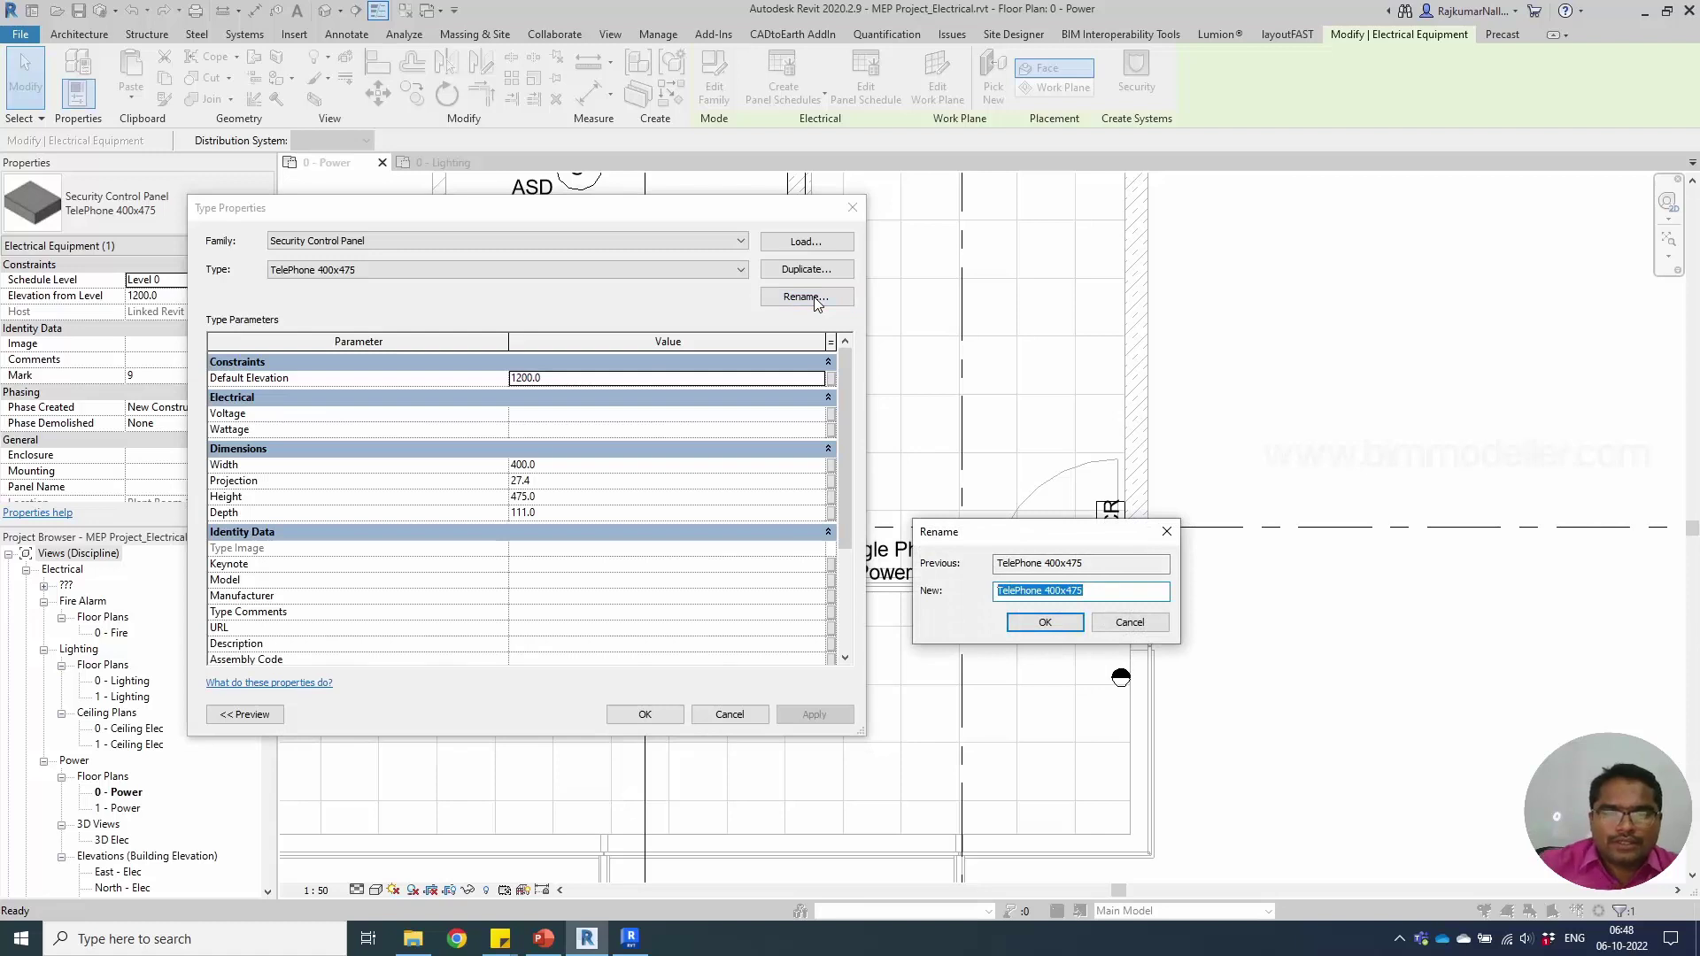
type("Sec")
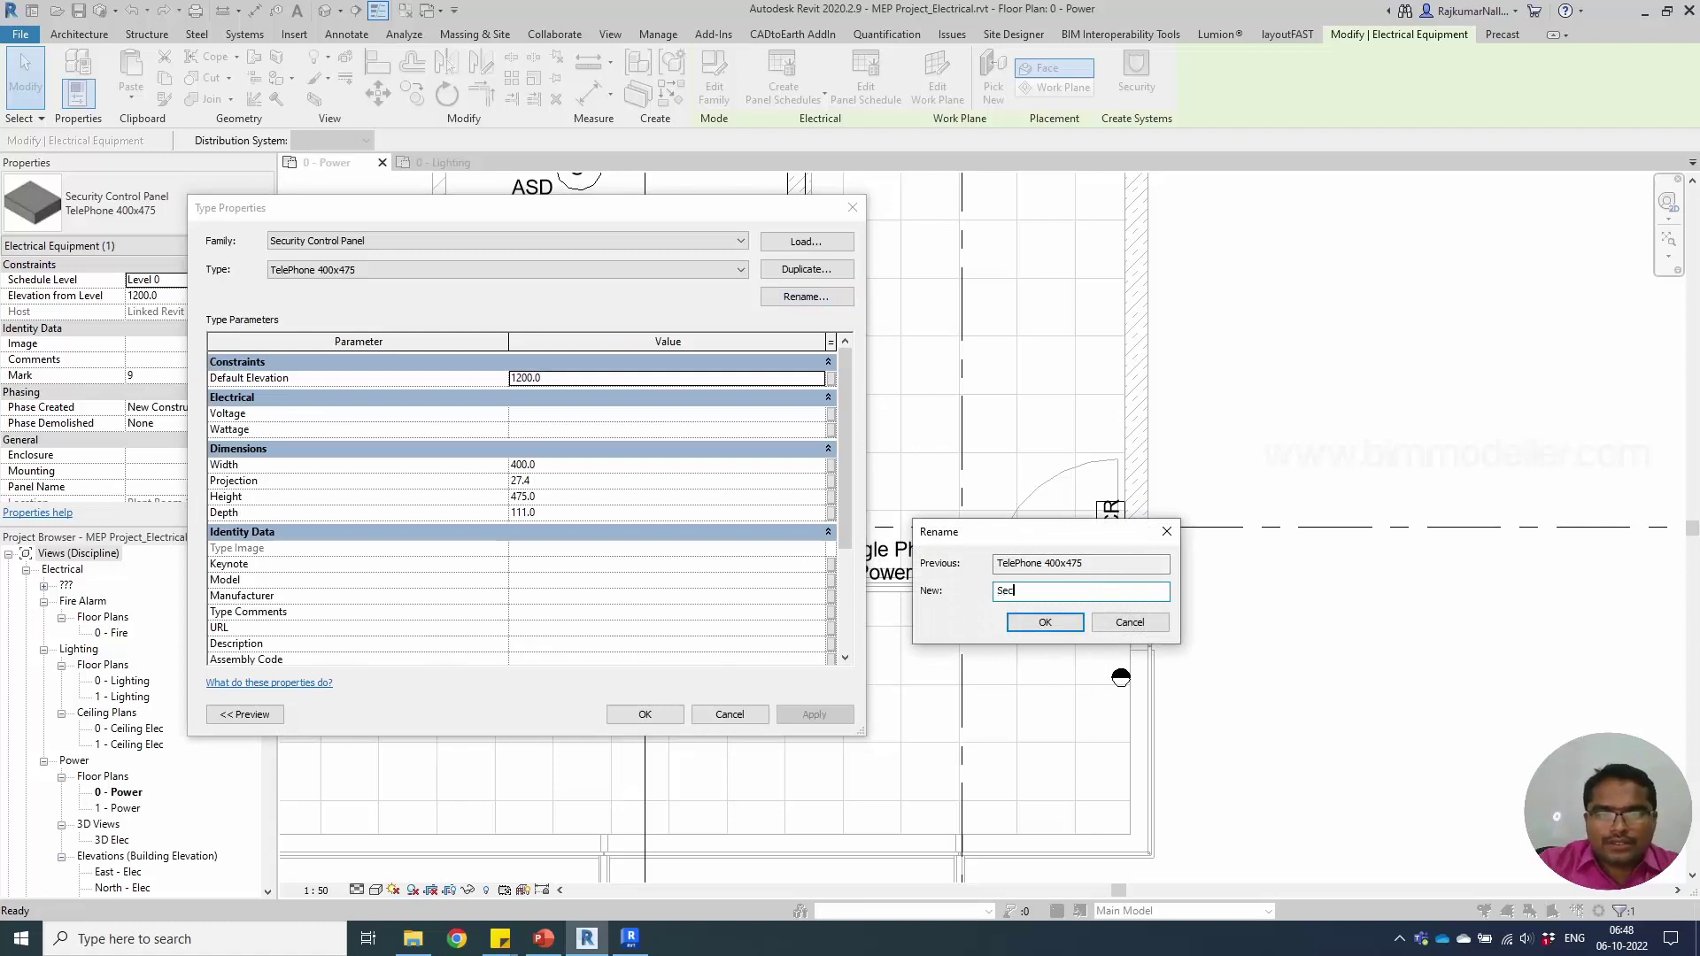
type("urity ")
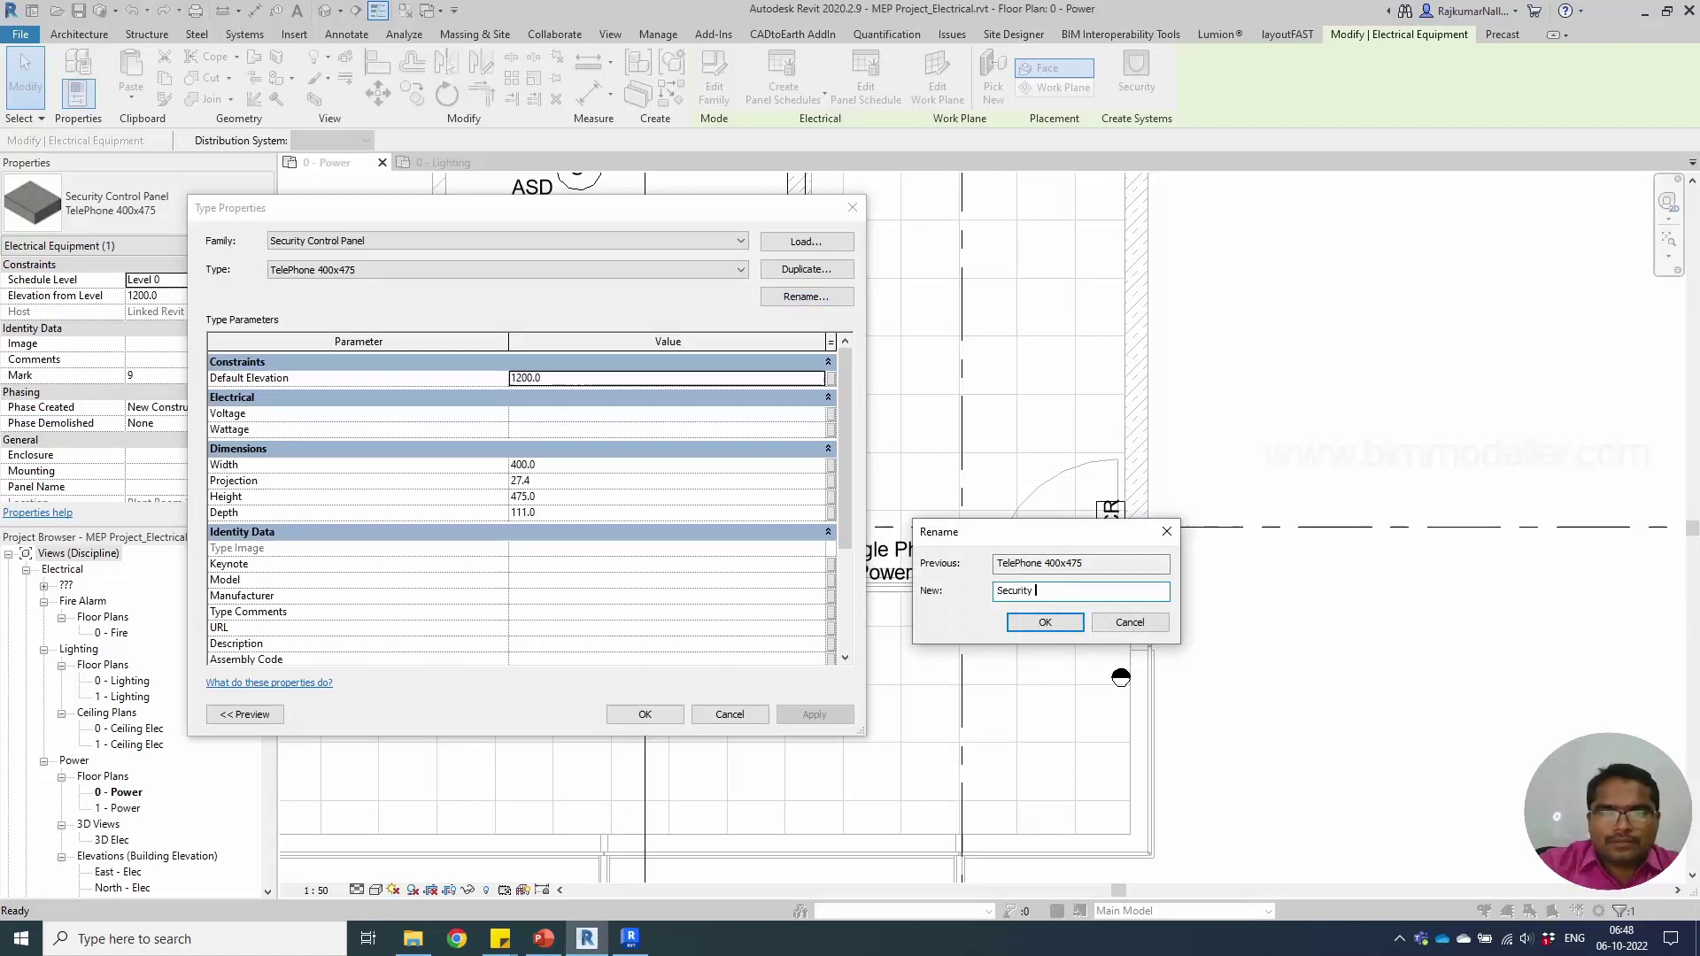
type("Panel")
key("Return")
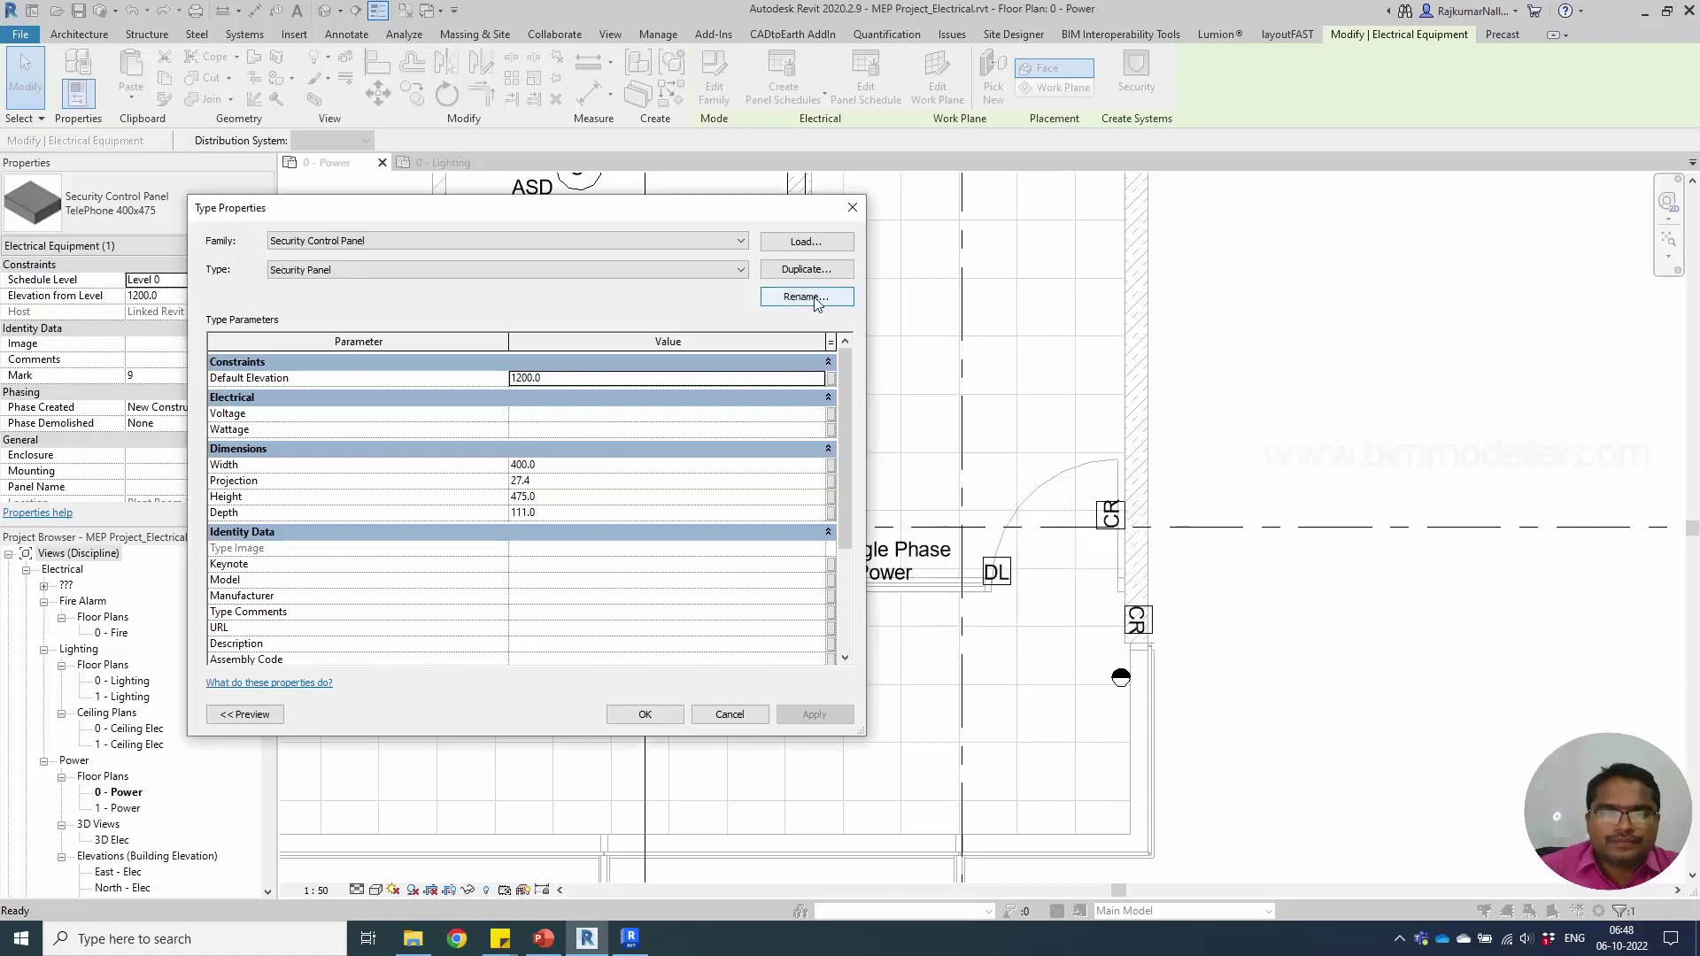
left_click(672, 713)
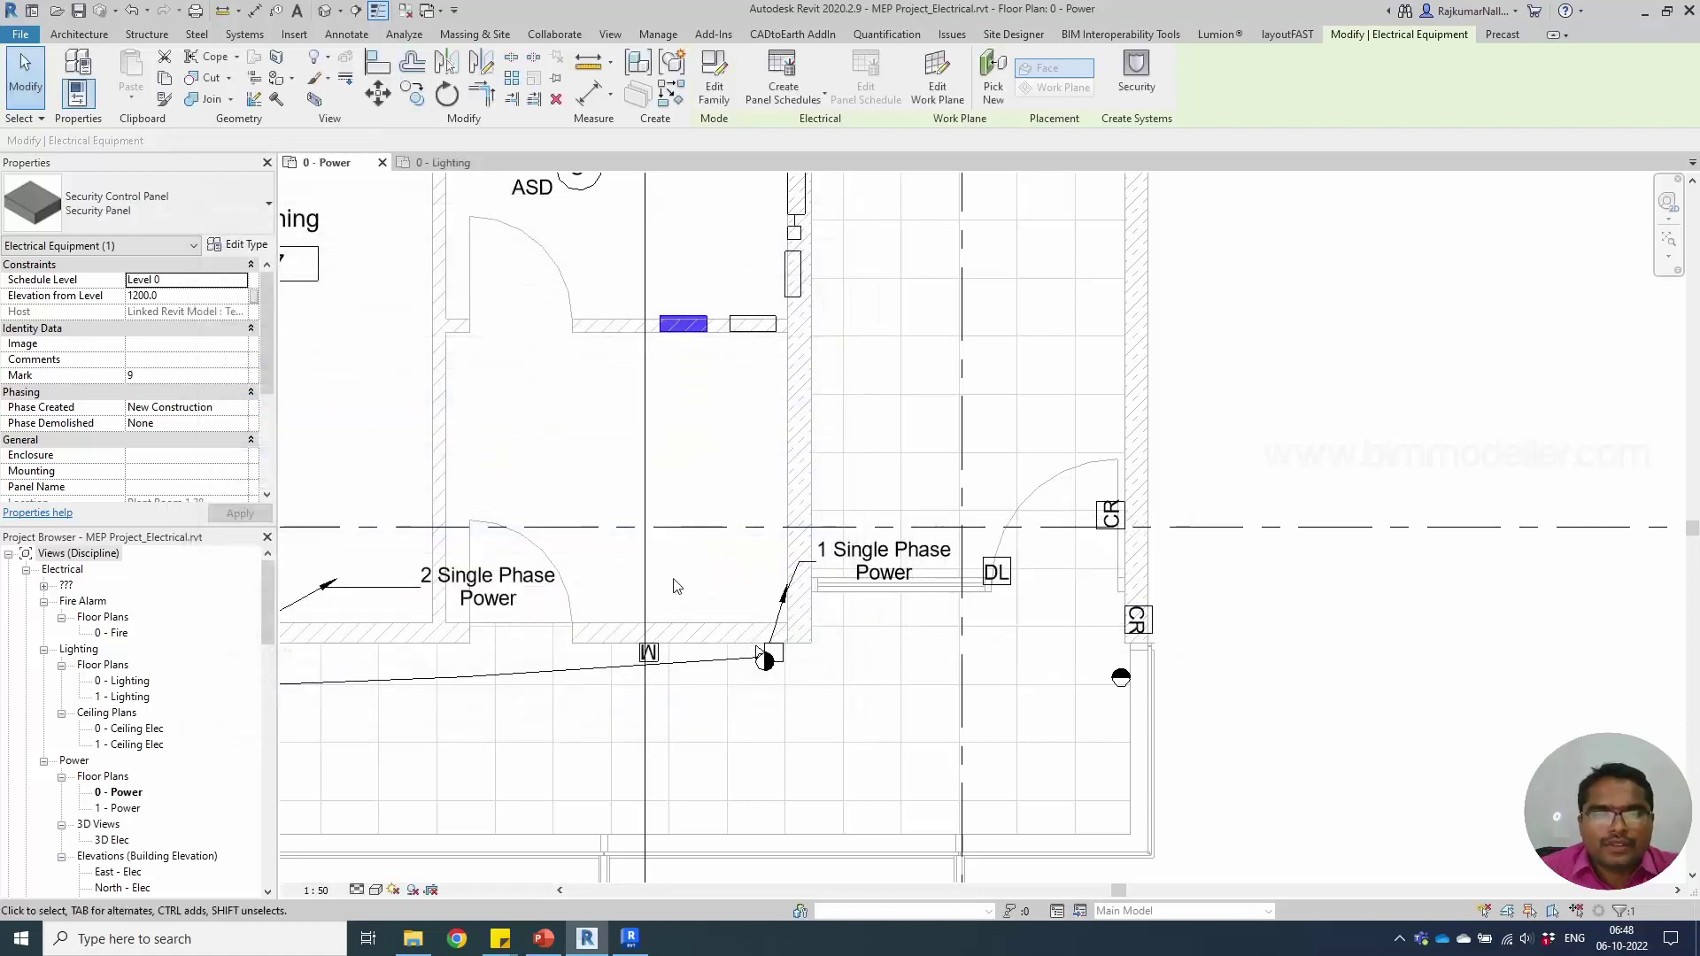
- Enter 'S.Panel' as the Security Panel's Panel Name in Properties
scroll(174, 445, "down", 2)
left_click(179, 407)
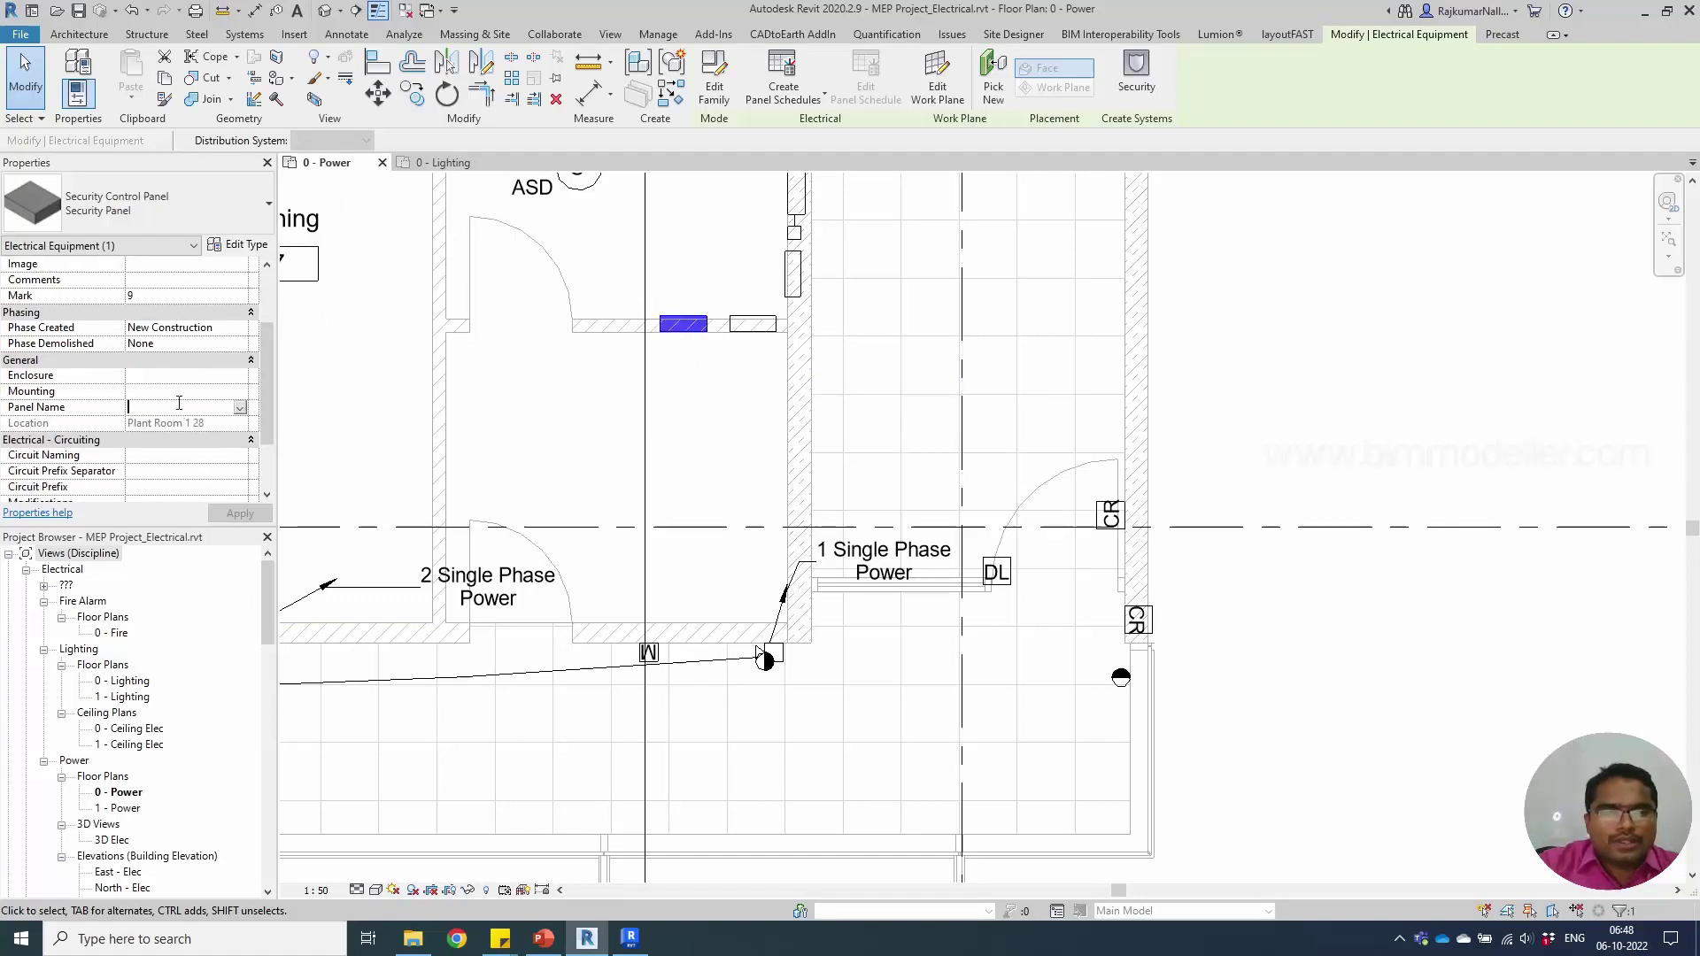
type("S.")
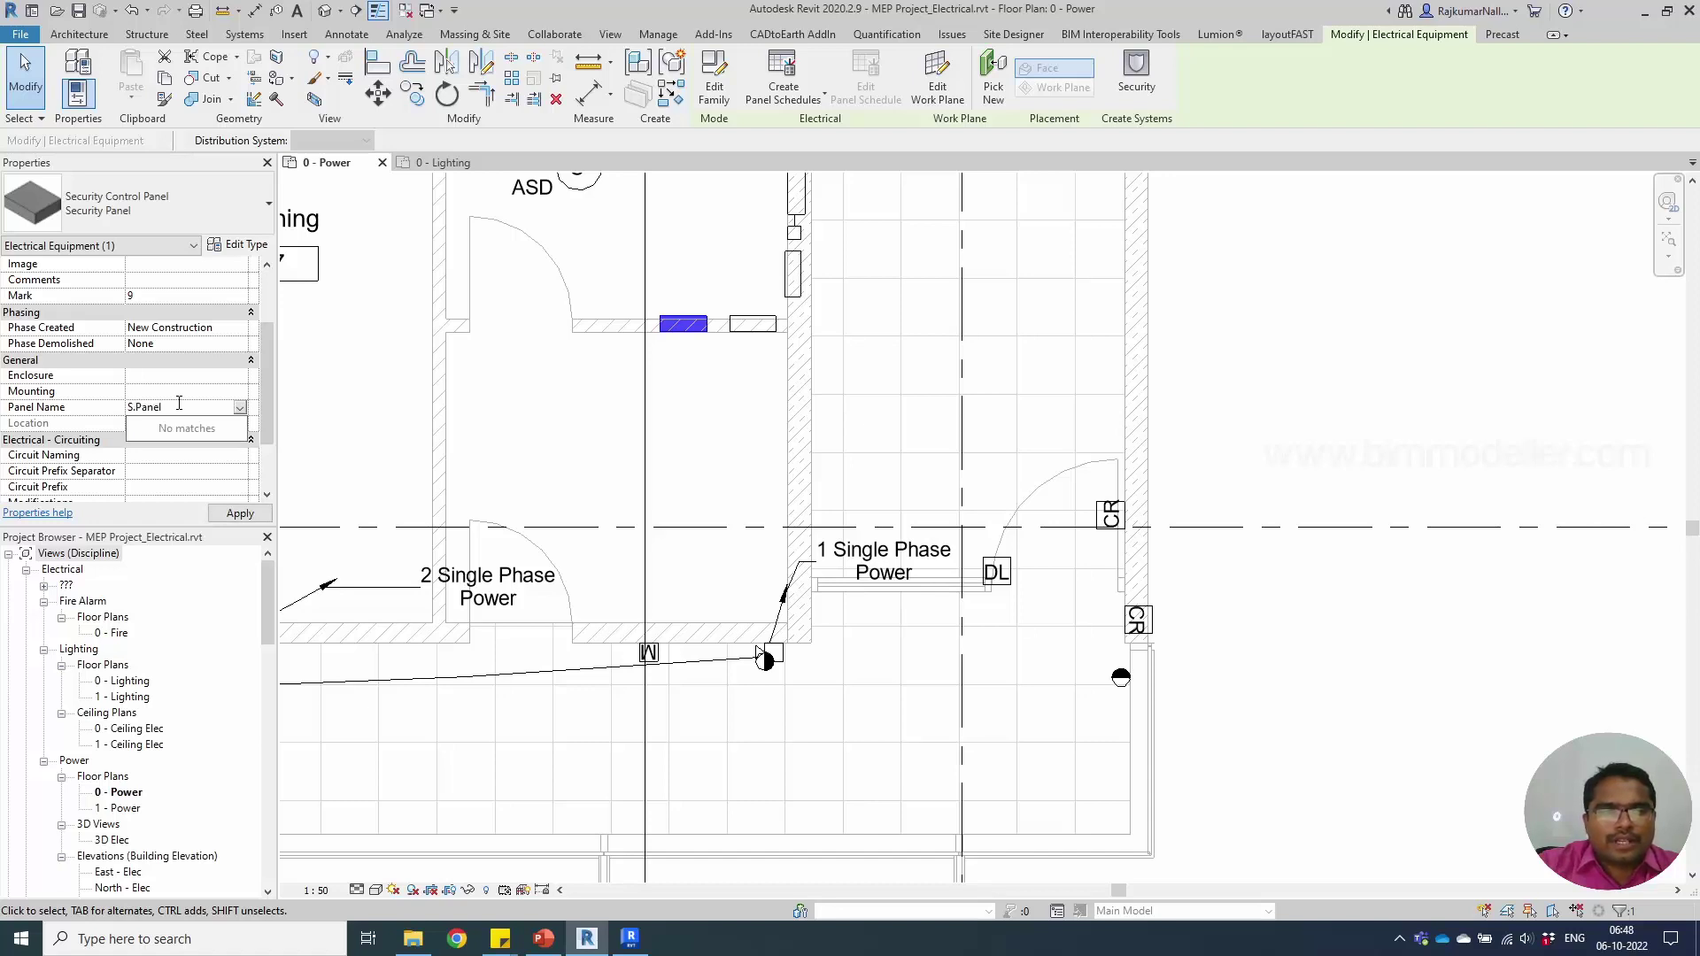
type("Panel")
key("Return")
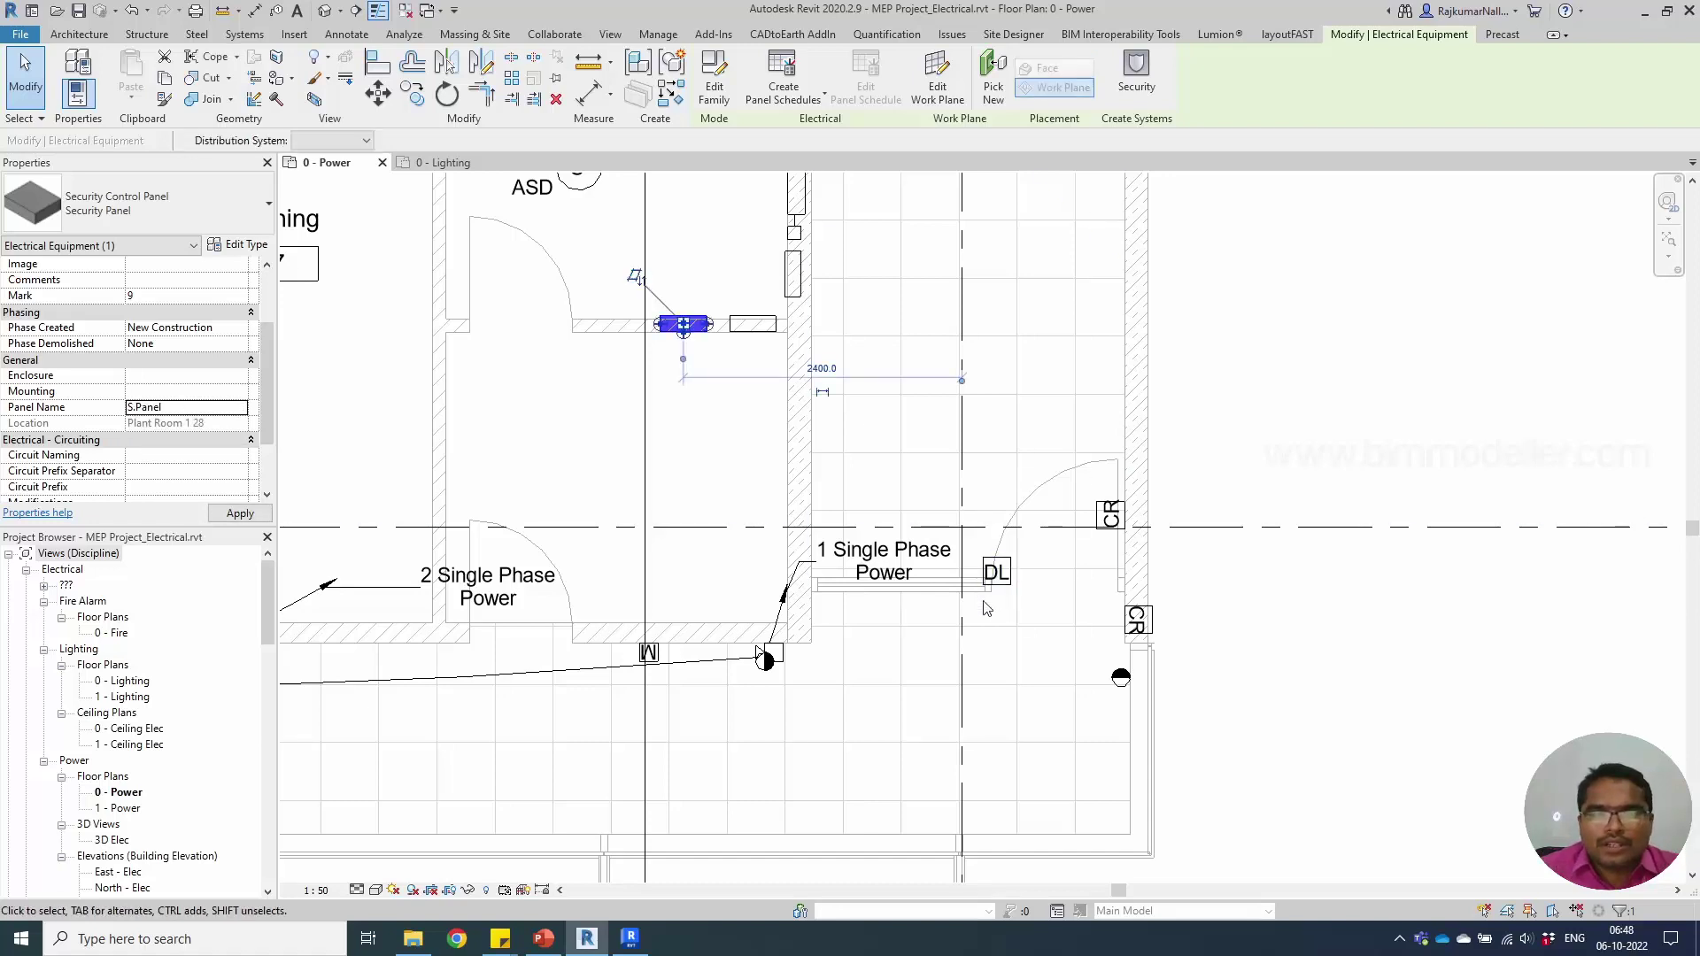
- Assign the door card reader's circuit to panel S.Panel
left_click(1106, 524)
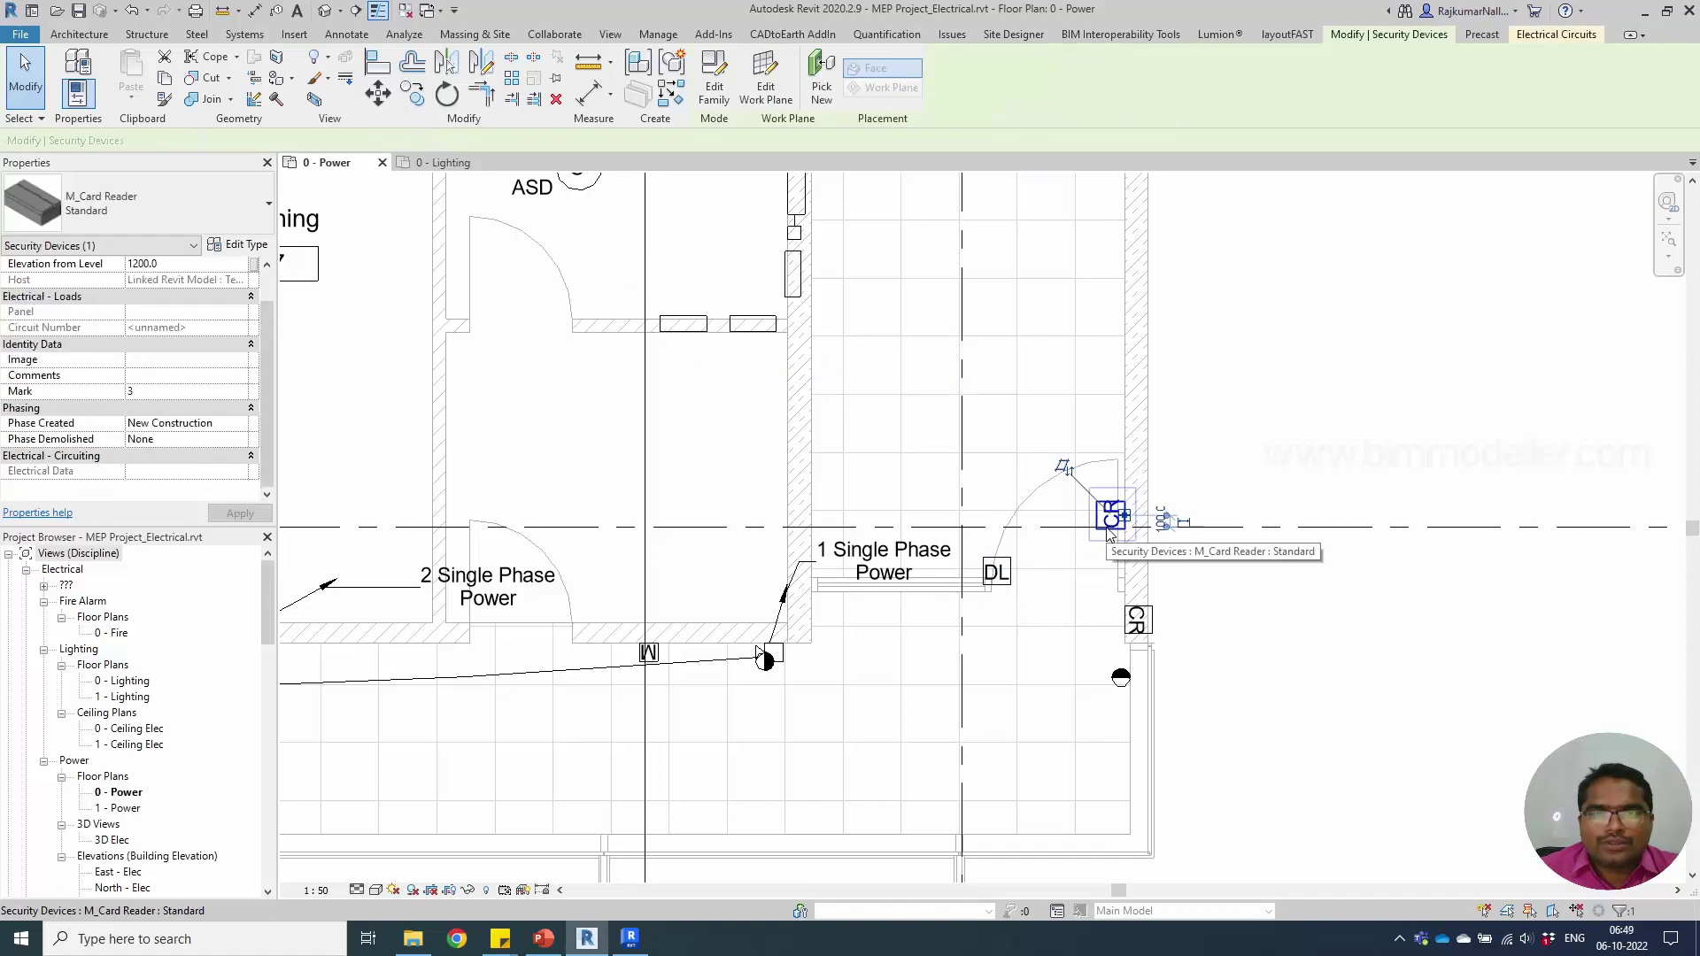
left_click(1550, 38)
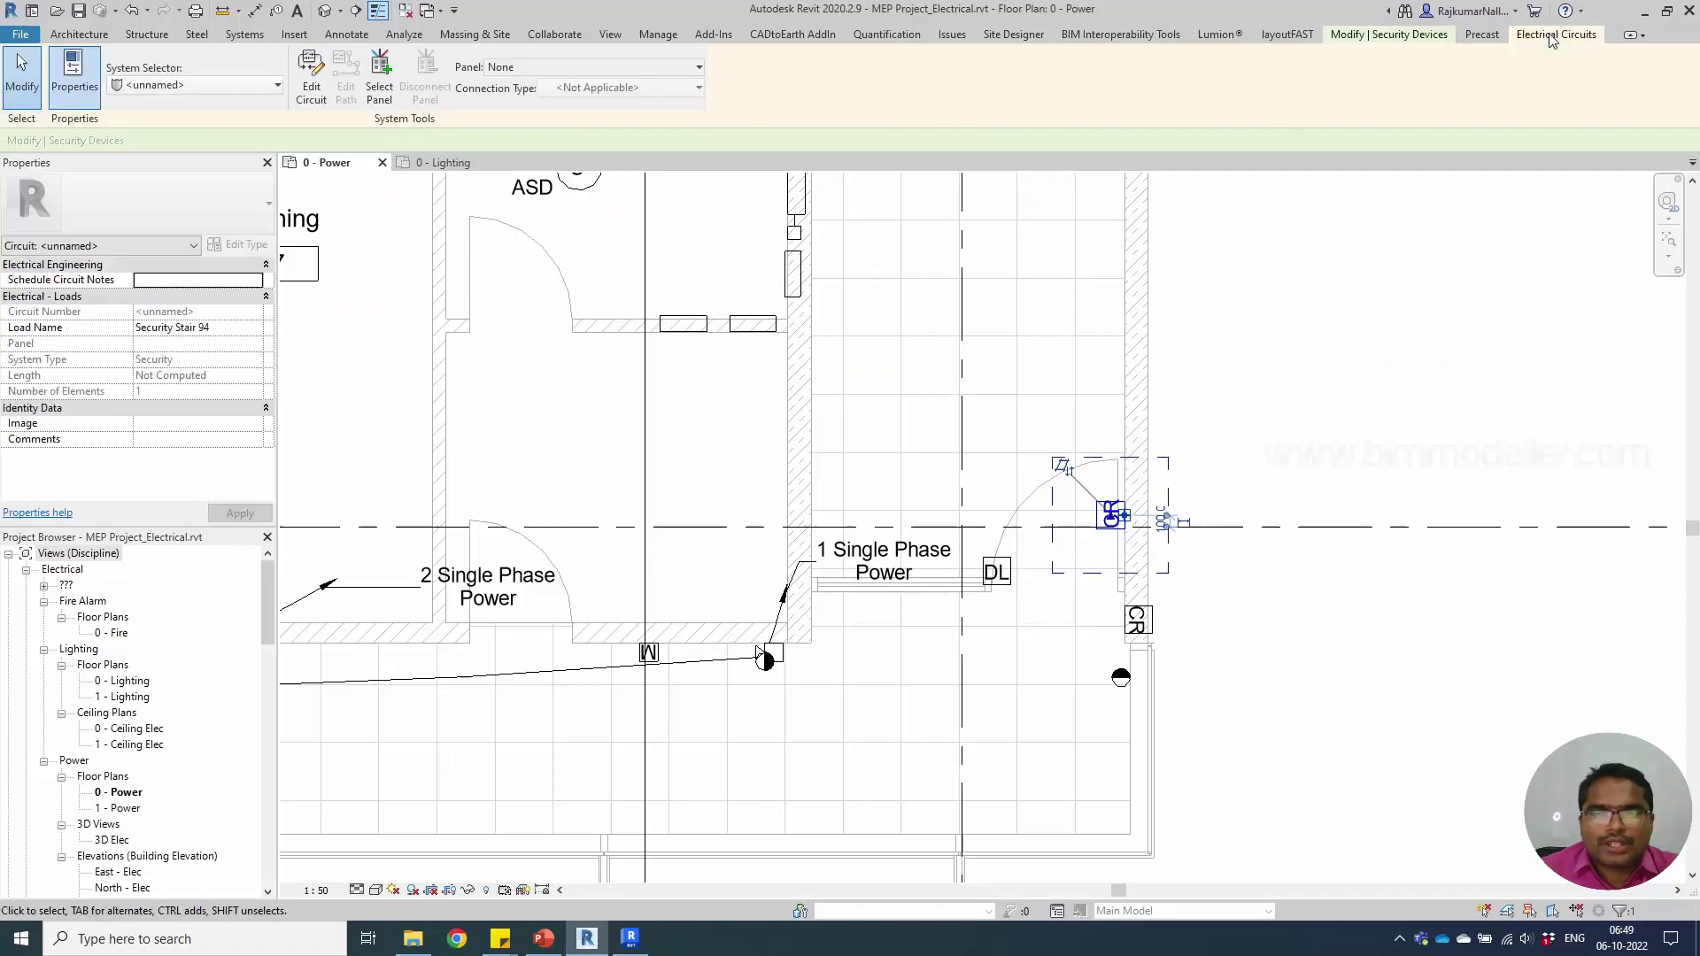
left_click(566, 68)
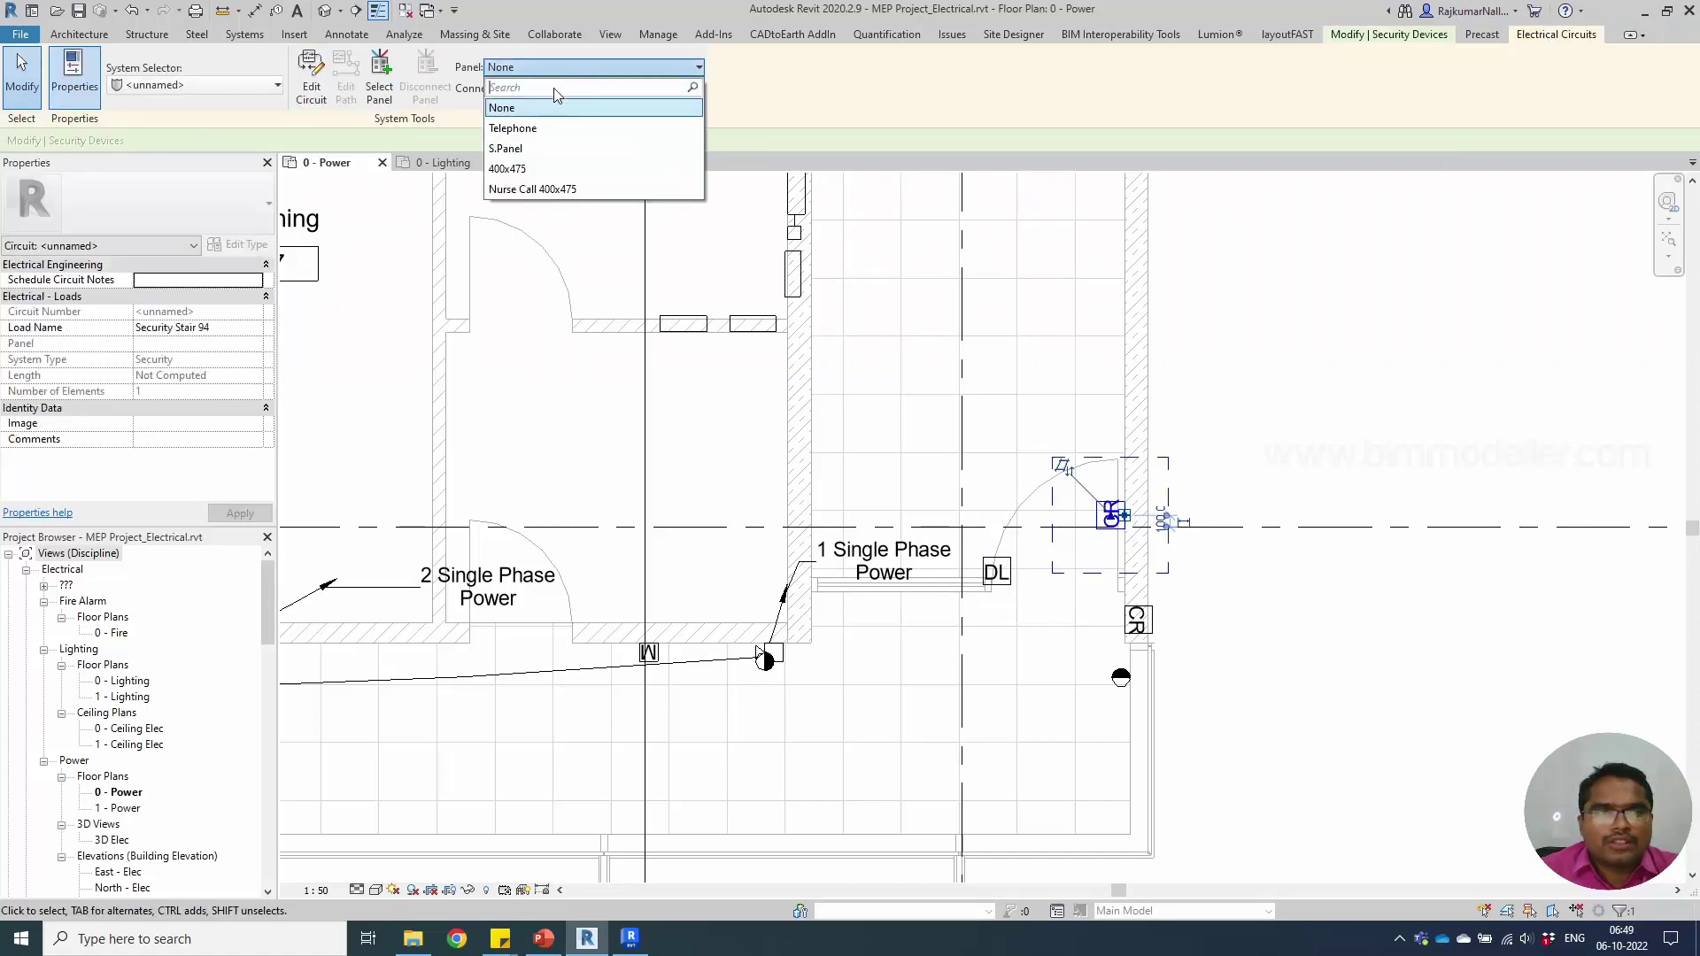
left_click(559, 148)
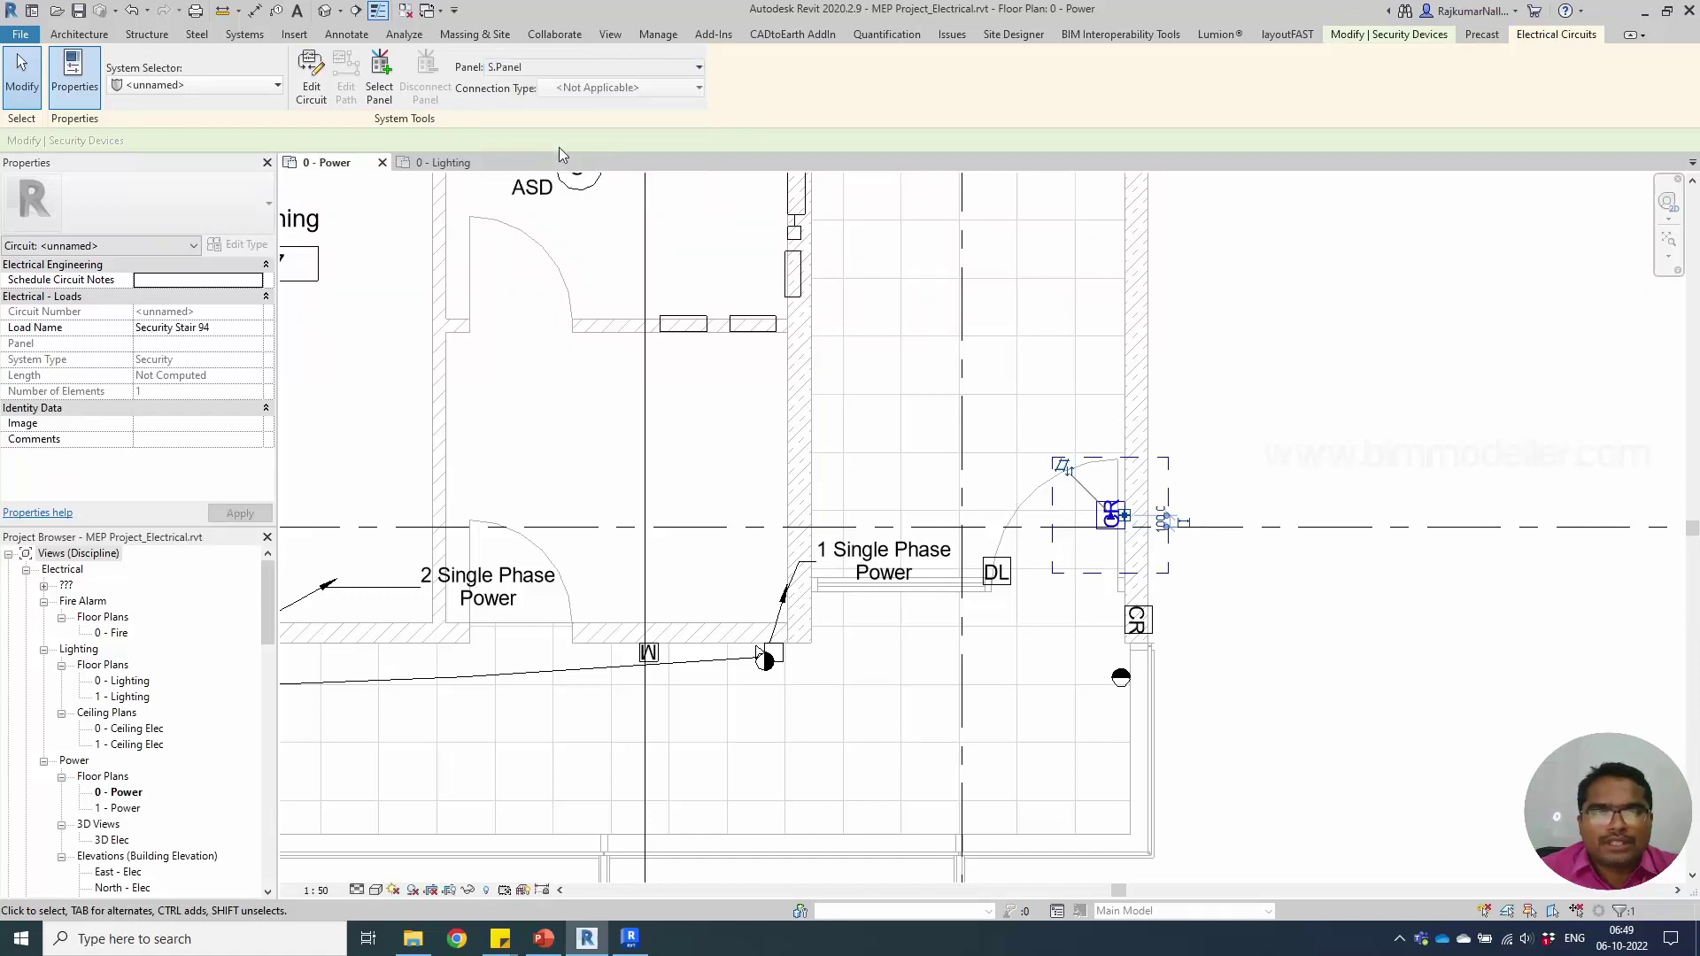
key("Escape")
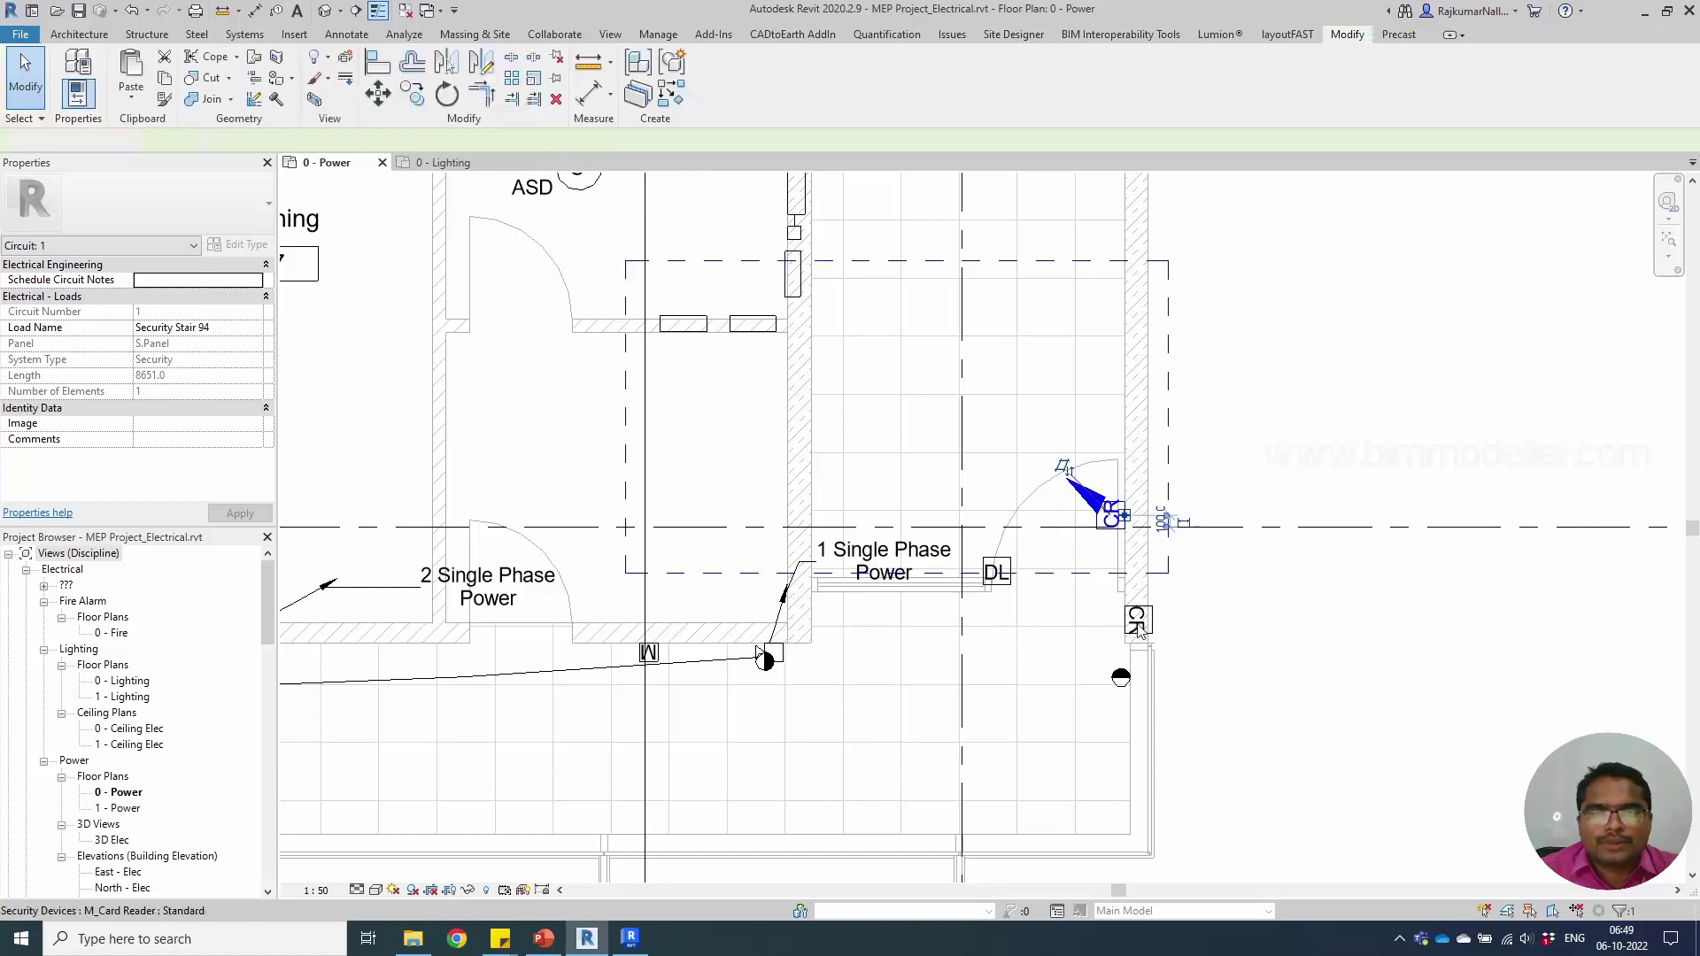
key("Escape")
- Create Security circuits for the lower card reader, the security alarm and the DL electric lock
left_click(1137, 620)
left_click(964, 76)
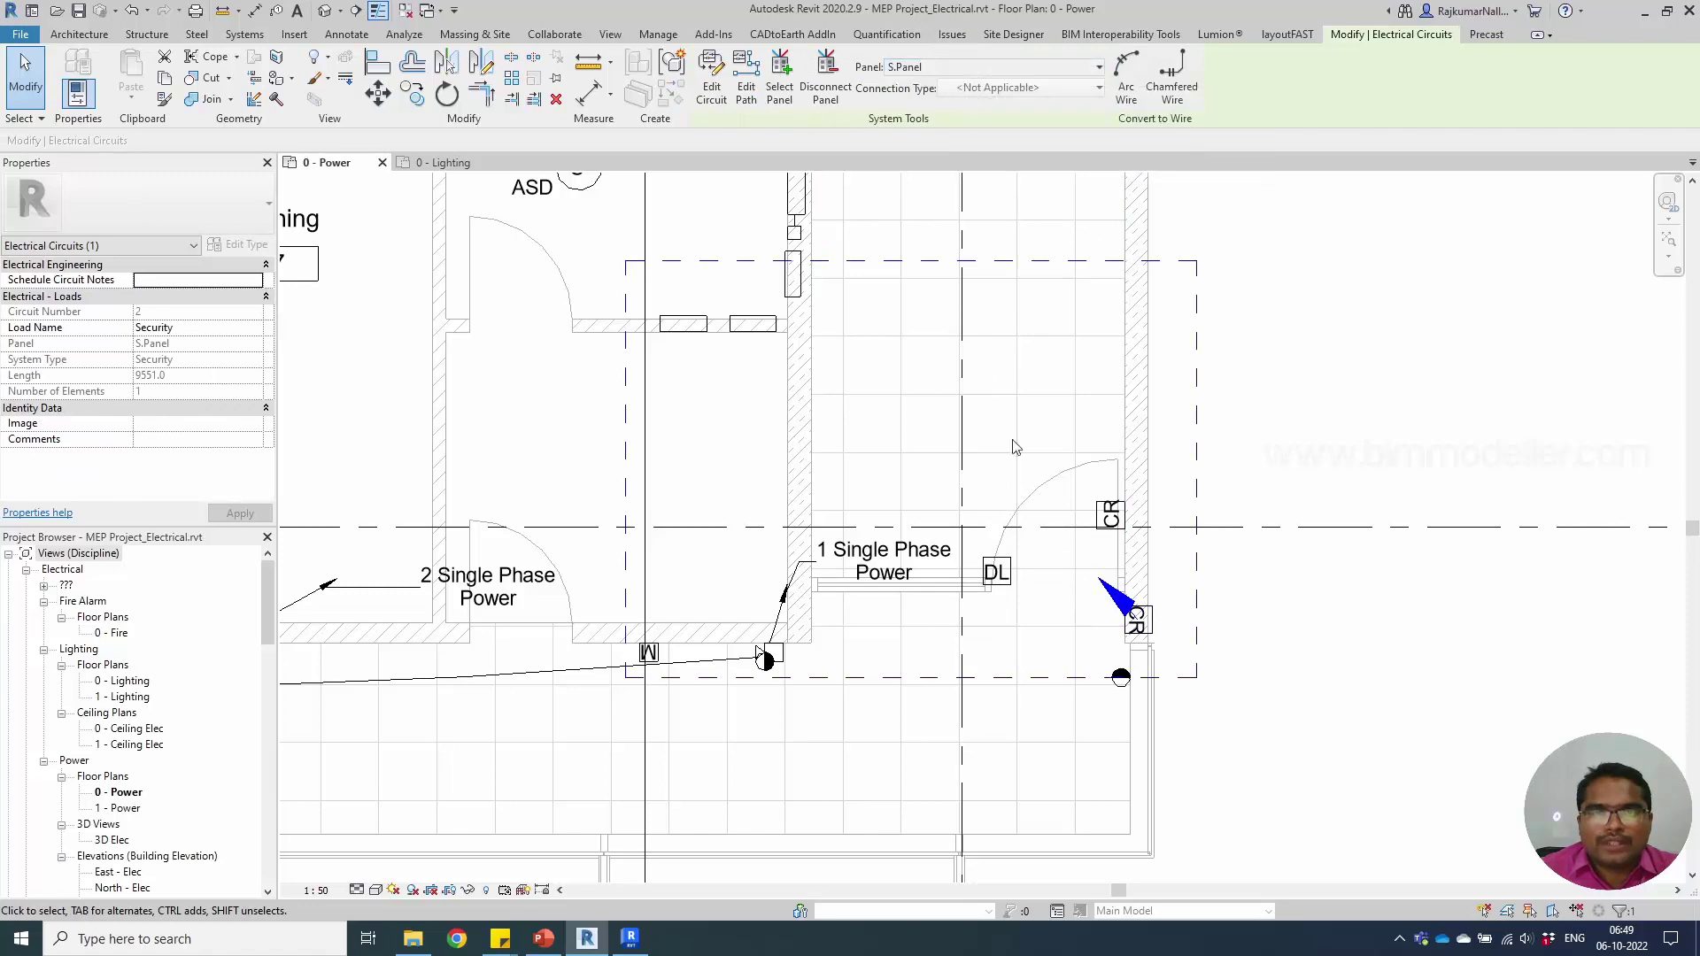
key("Escape")
left_click(1115, 684)
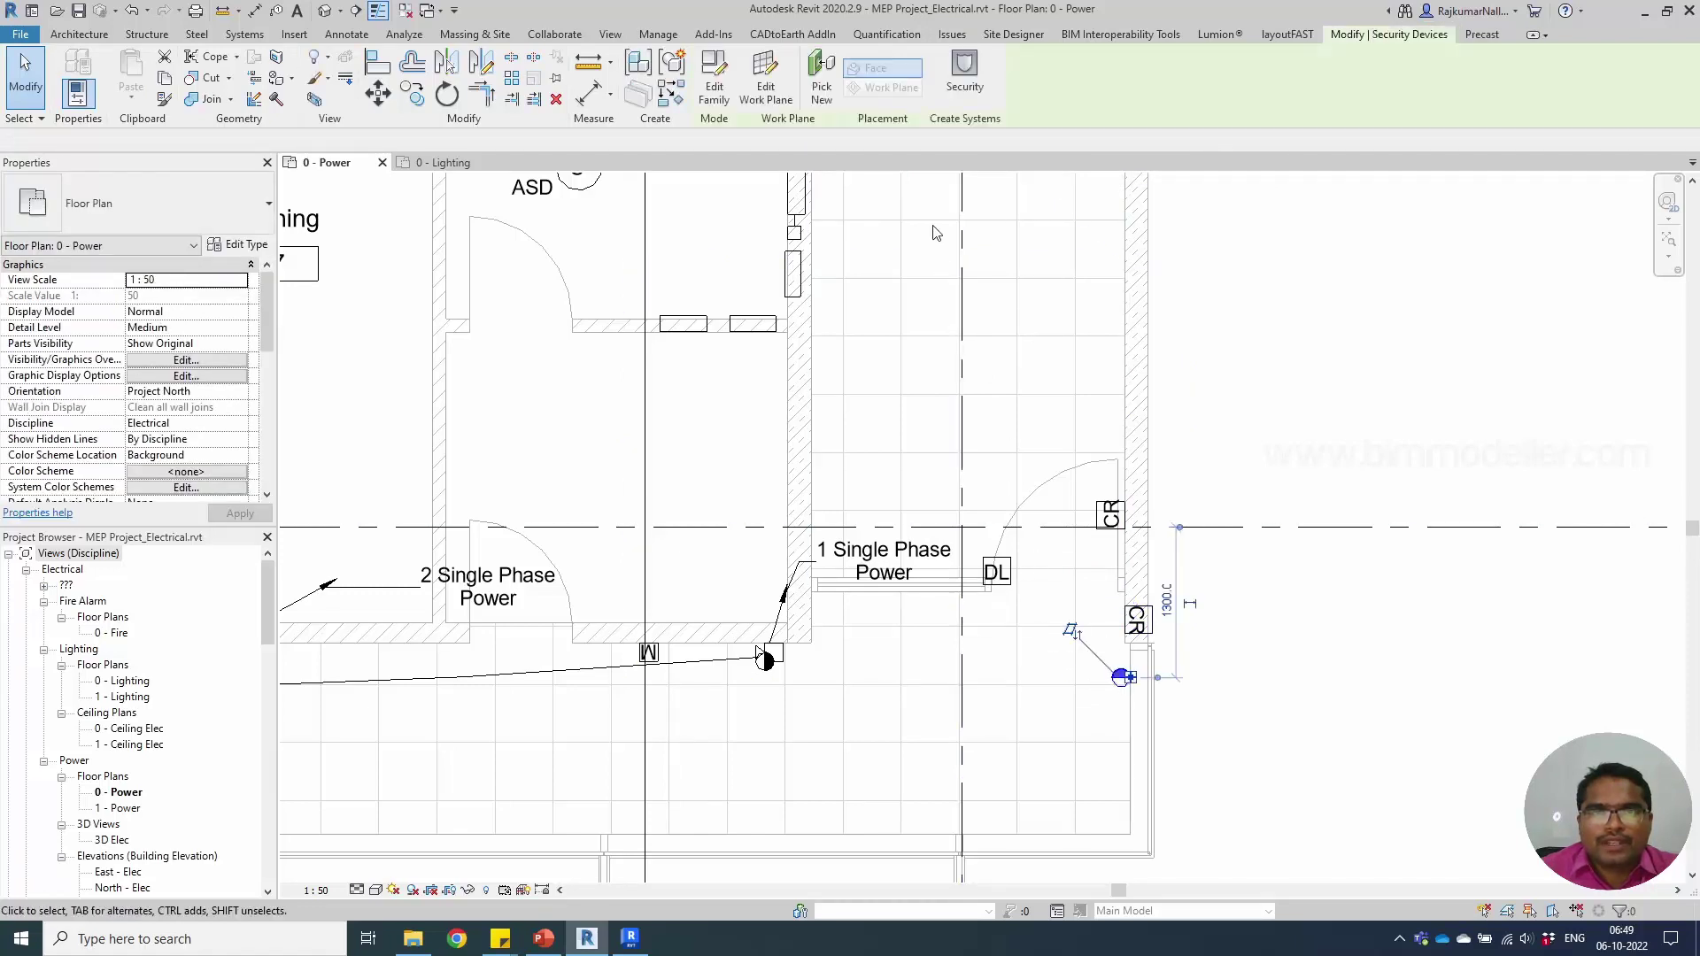
left_click(964, 76)
key("Escape")
key("Escape")
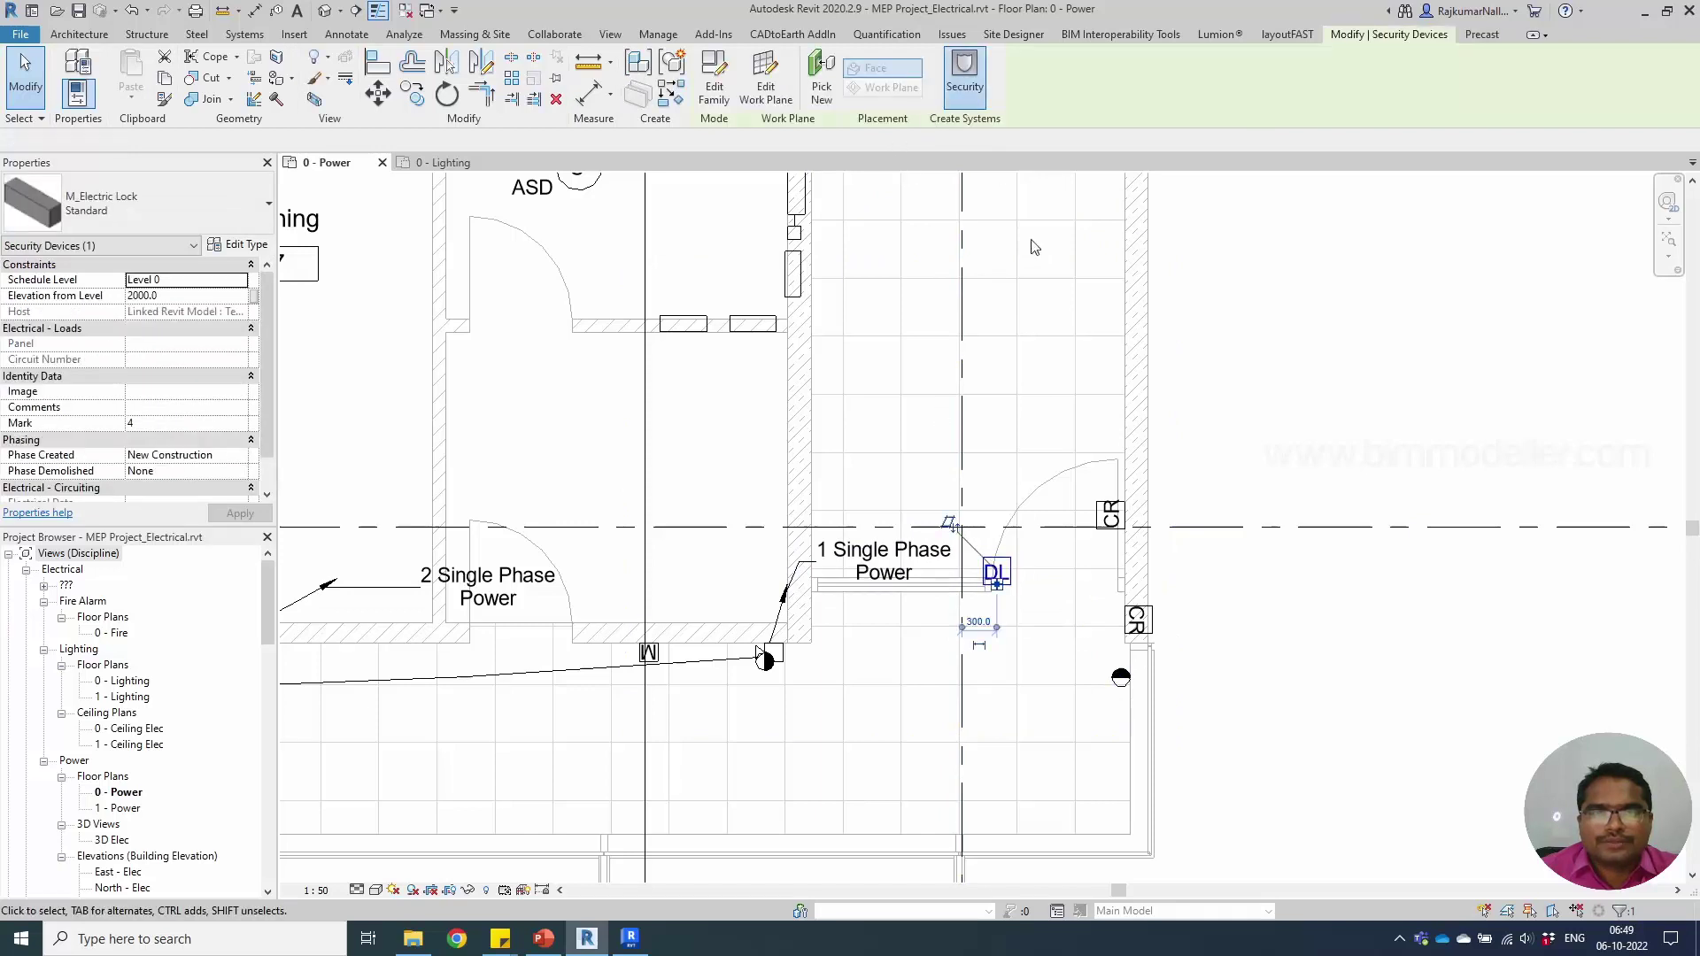
left_click(964, 75)
key("Escape")
key("Escape")
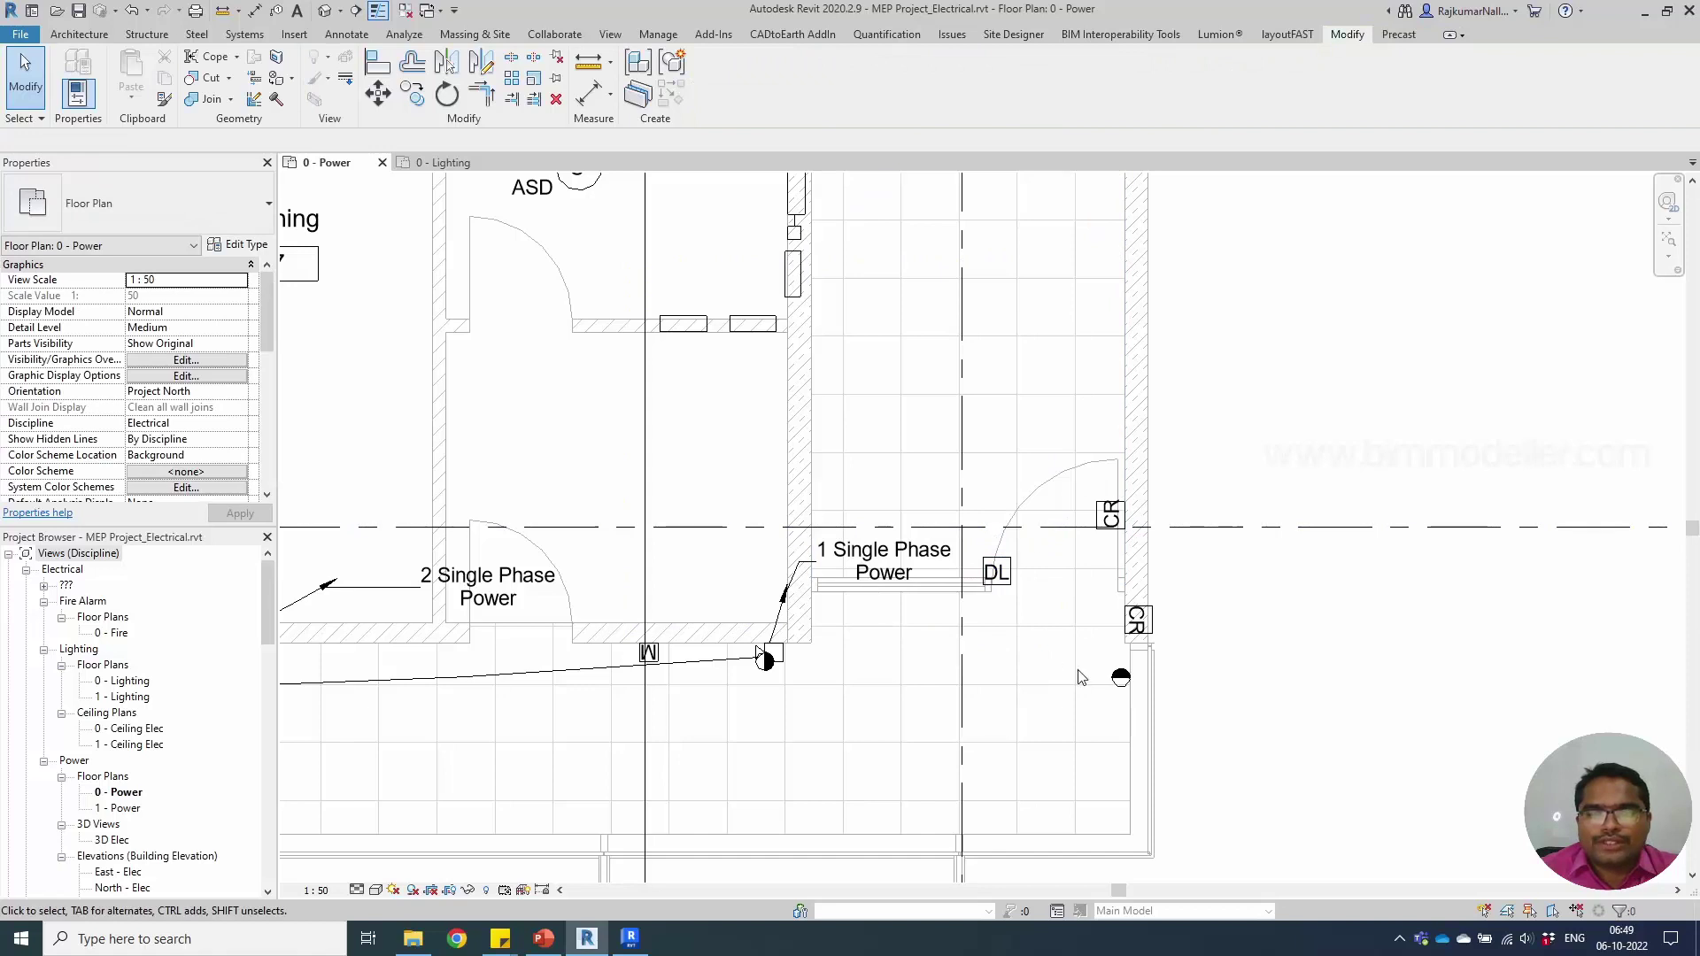
left_click(687, 328)
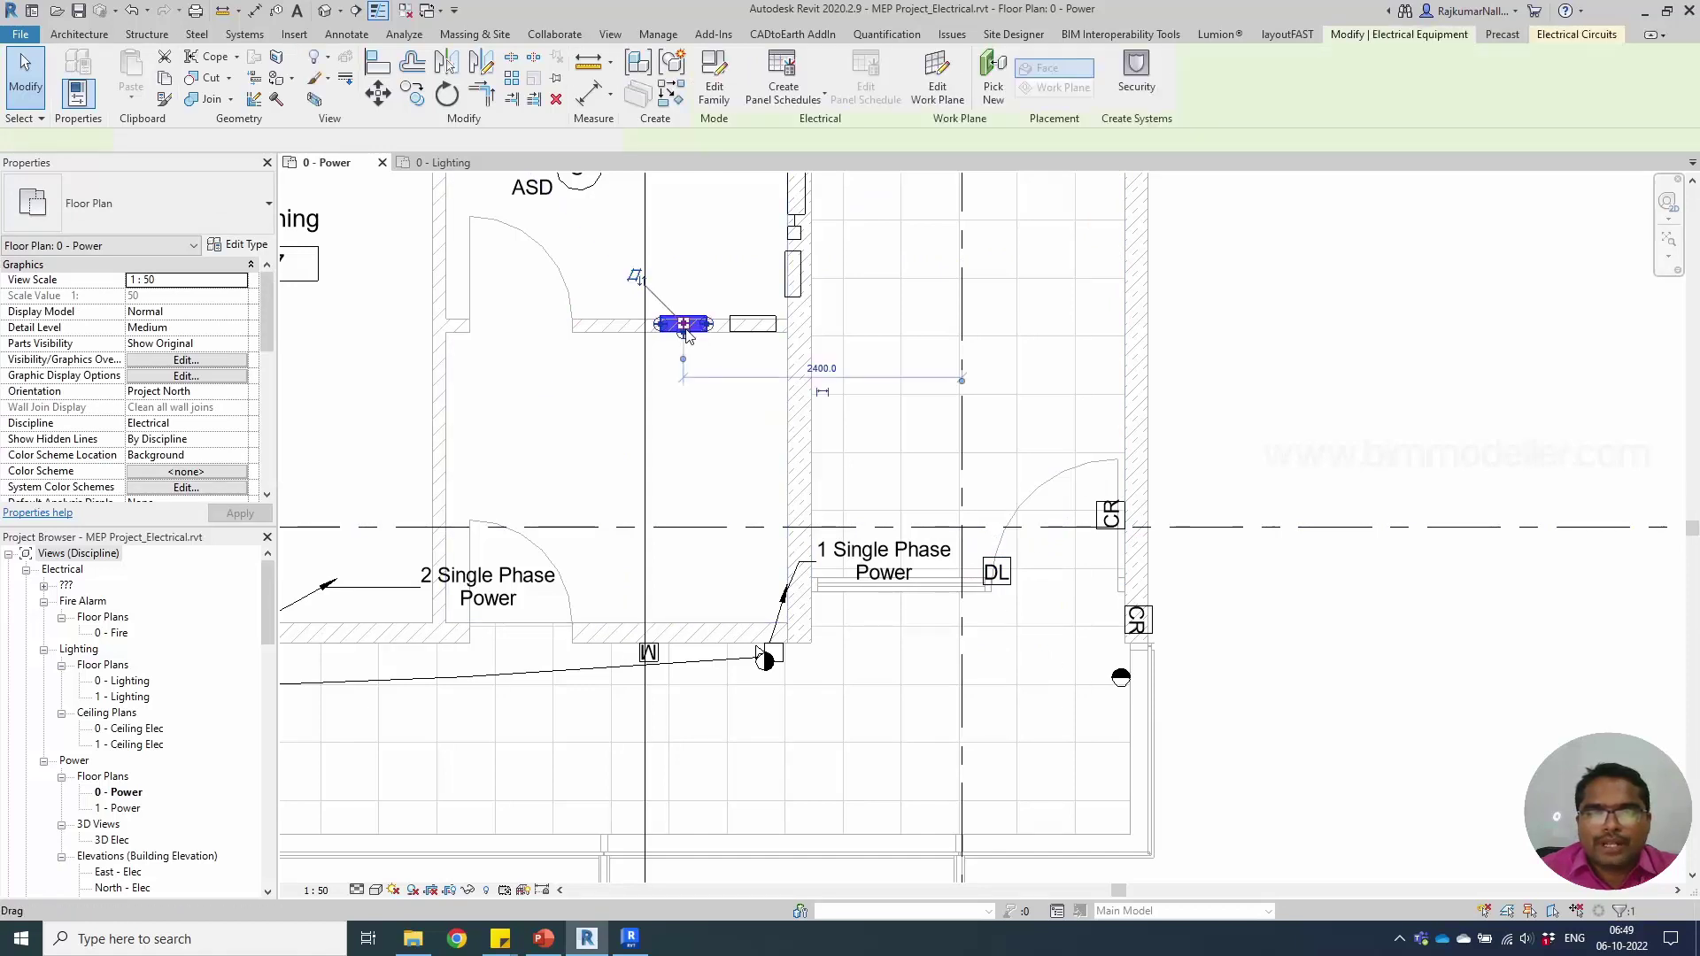
left_click(702, 400)
scroll(761, 434, "down", 2)
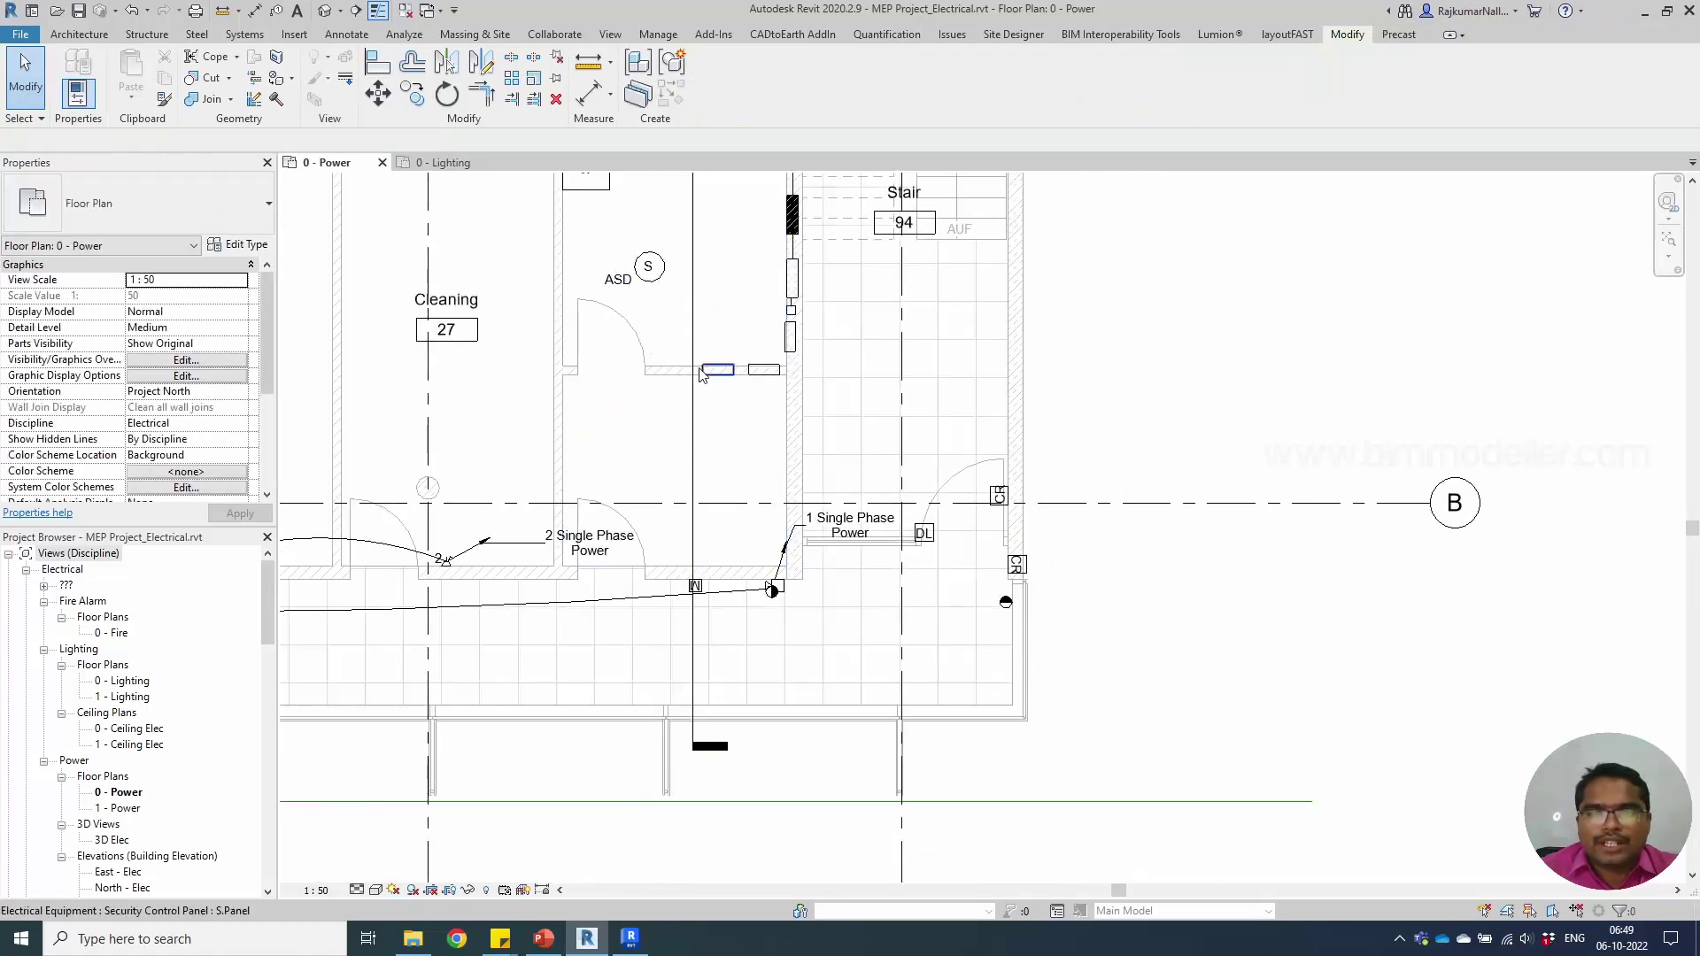
scroll(974, 611, "up", 1)
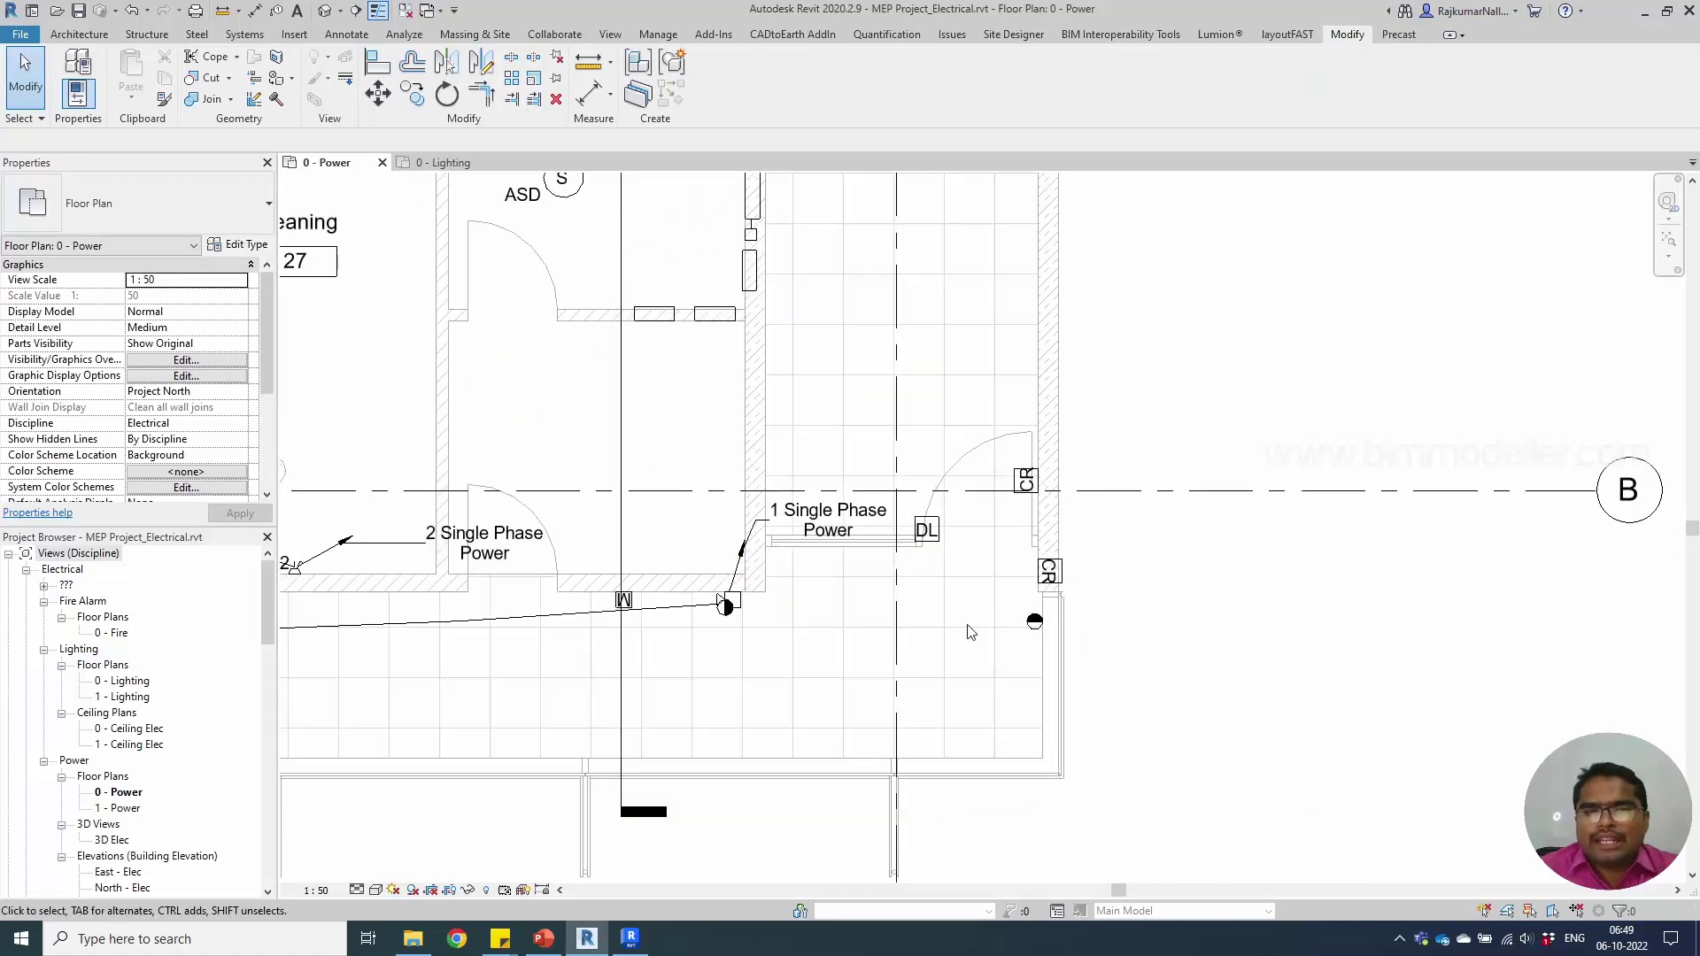
middle_click_drag(918, 623, 971, 664)
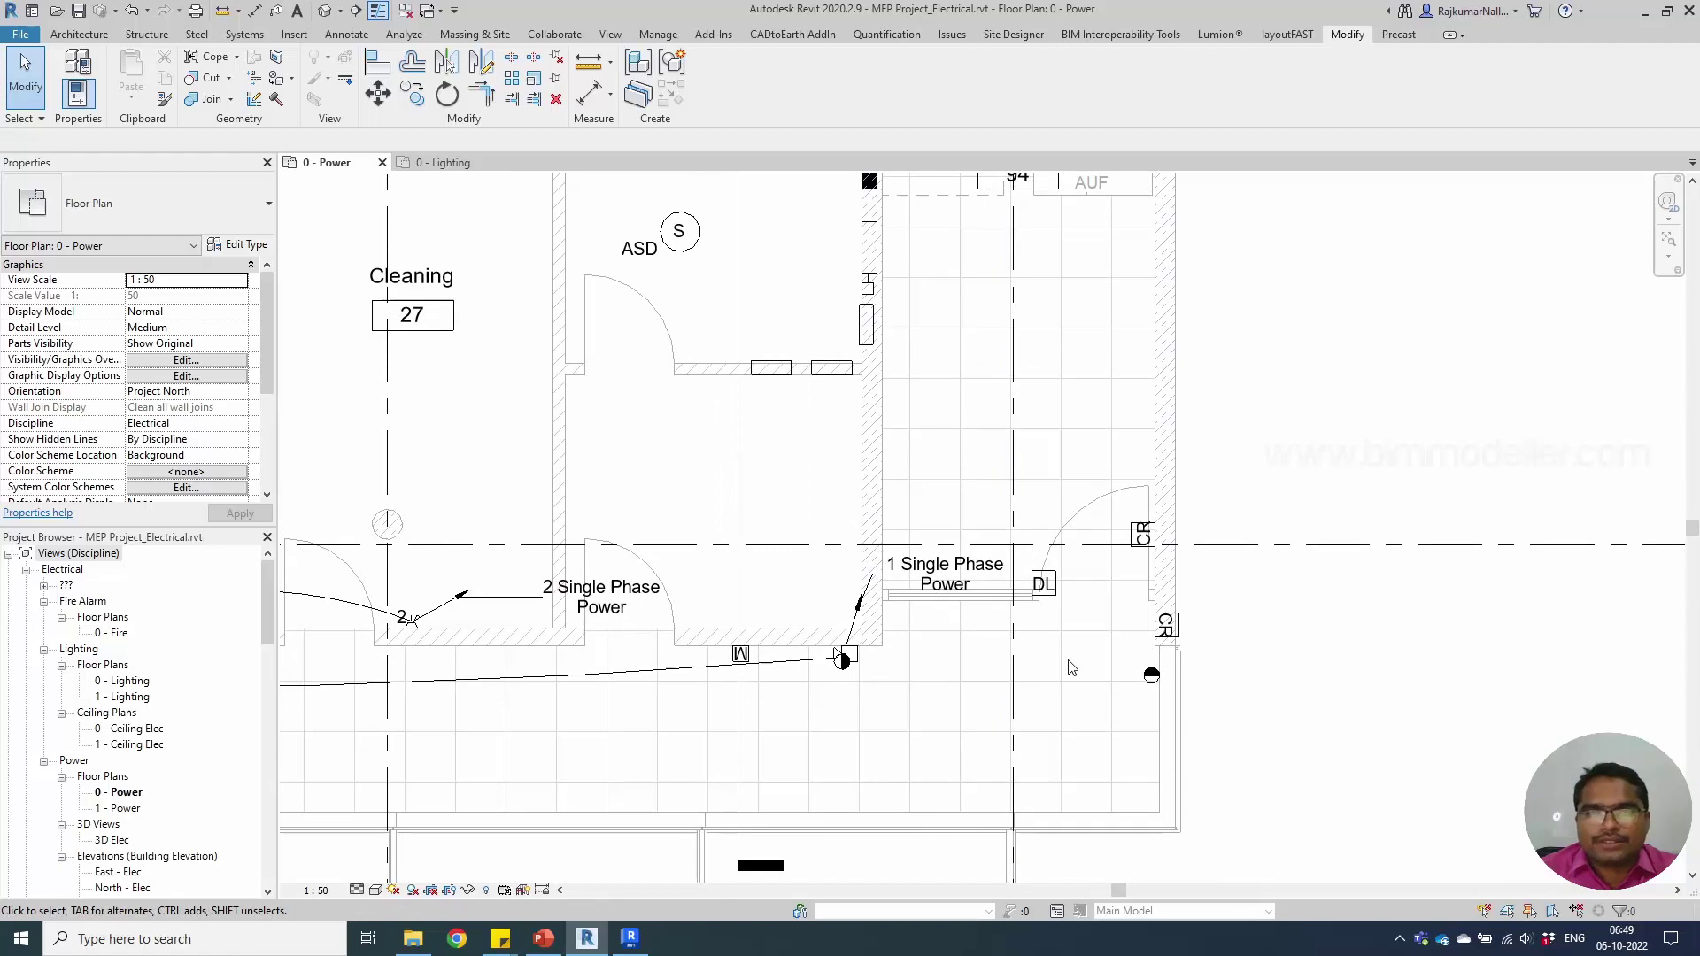
scroll(1056, 656, "down", 4)
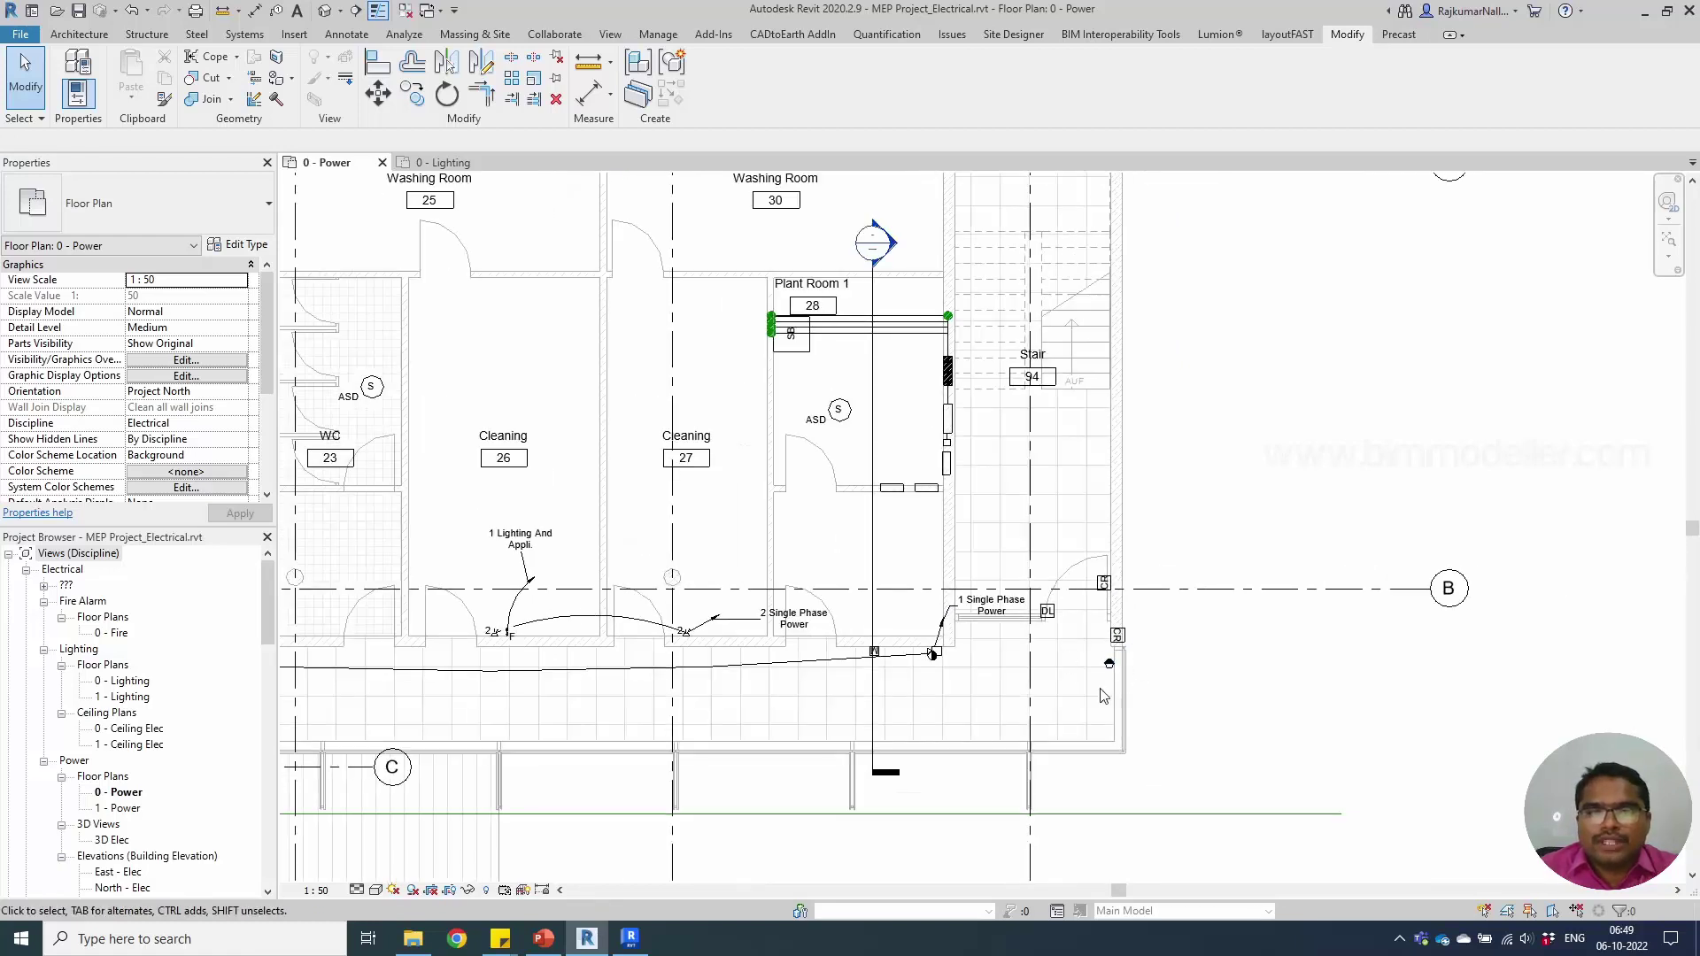
scroll(1108, 669, "up", 4)
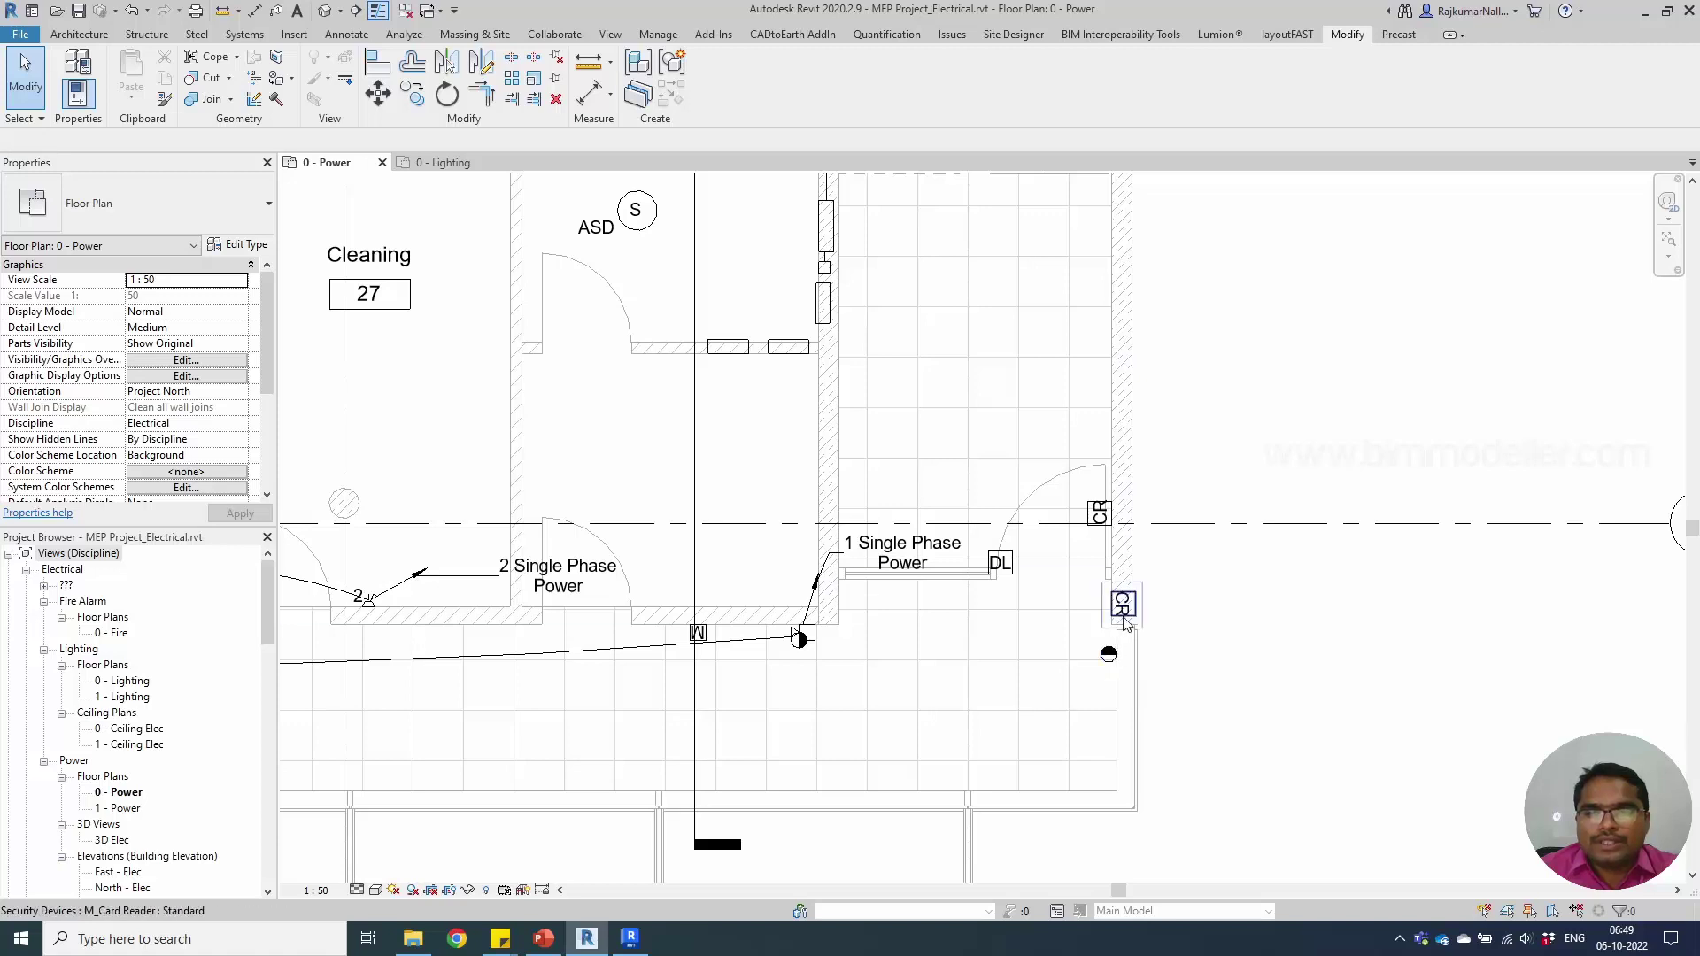
left_click(1124, 620)
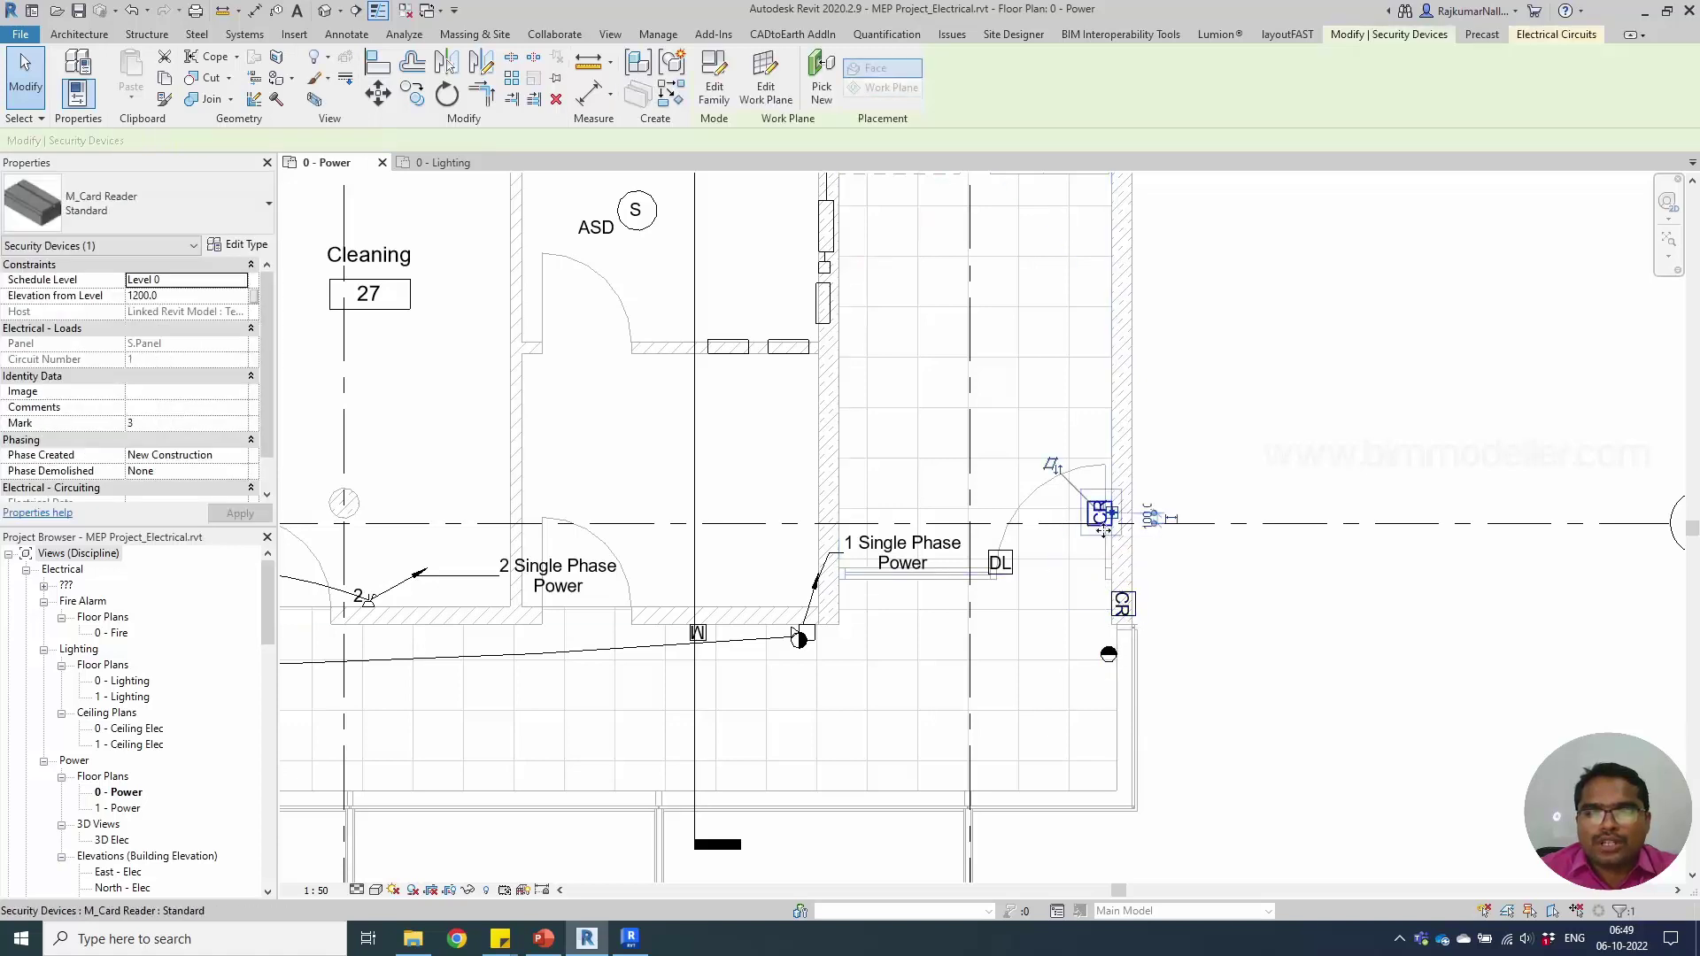